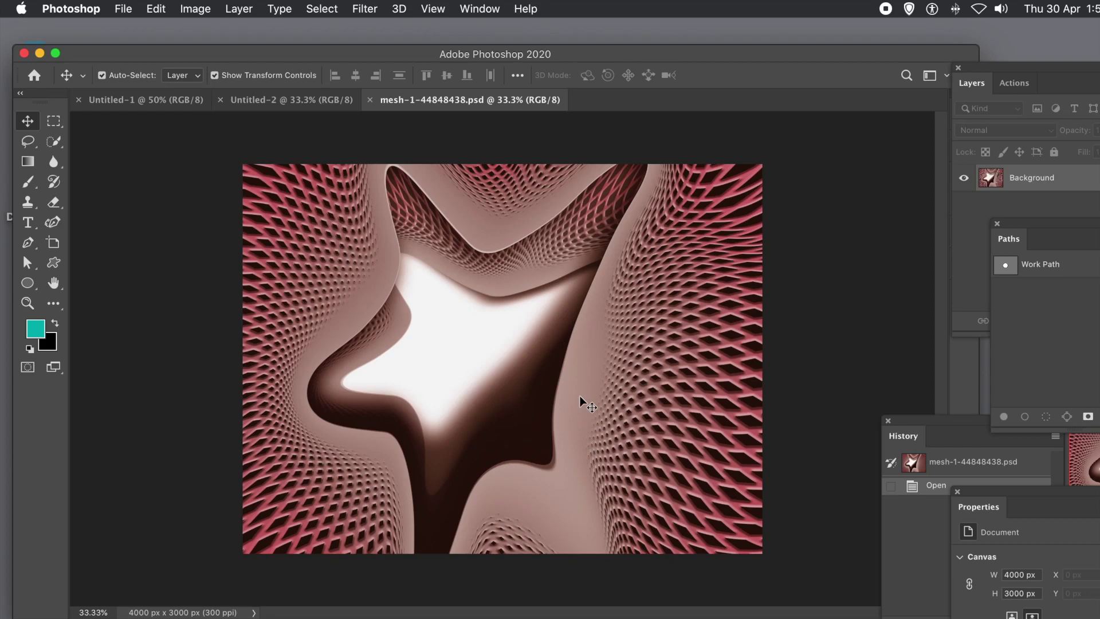
Close the mesh-1-44848438.psd document and check the image size of the thin white strip document
click(369, 101)
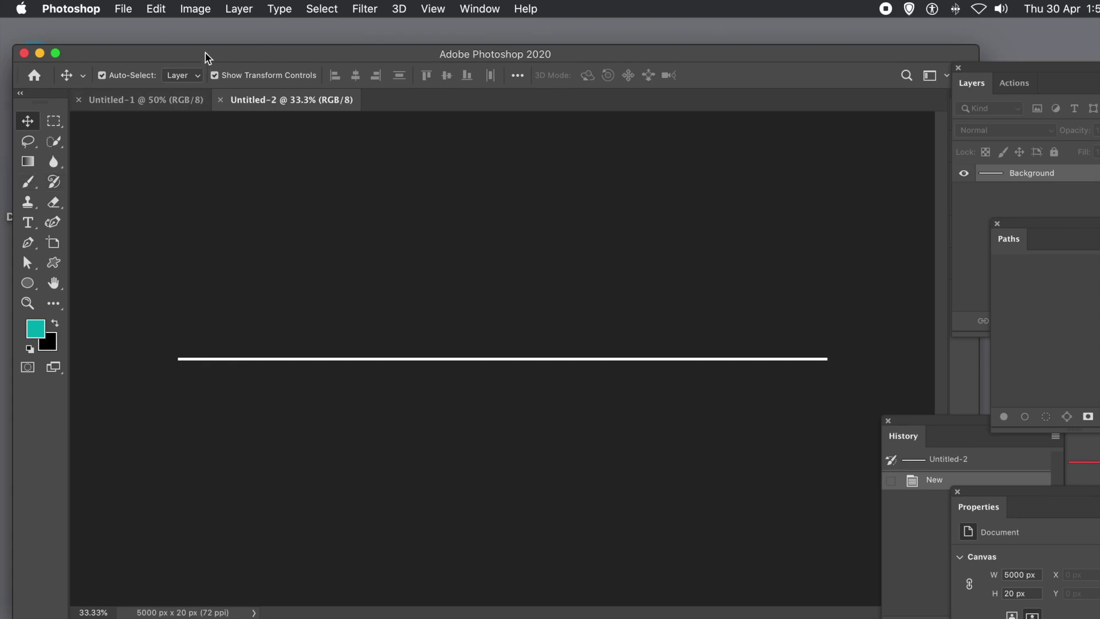
click(195, 9)
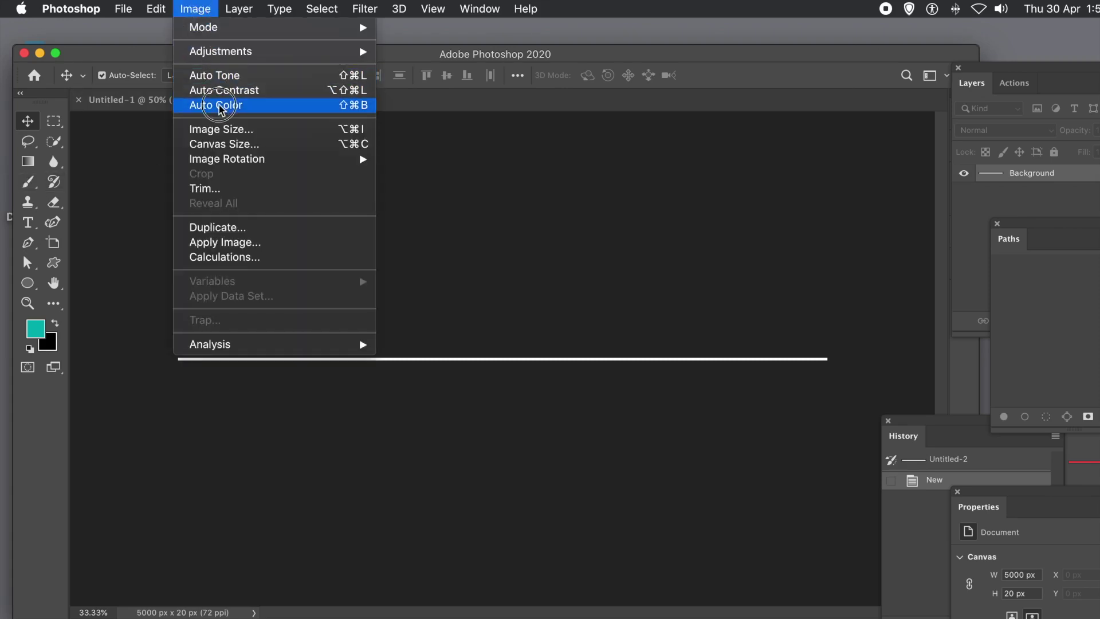
click(220, 129)
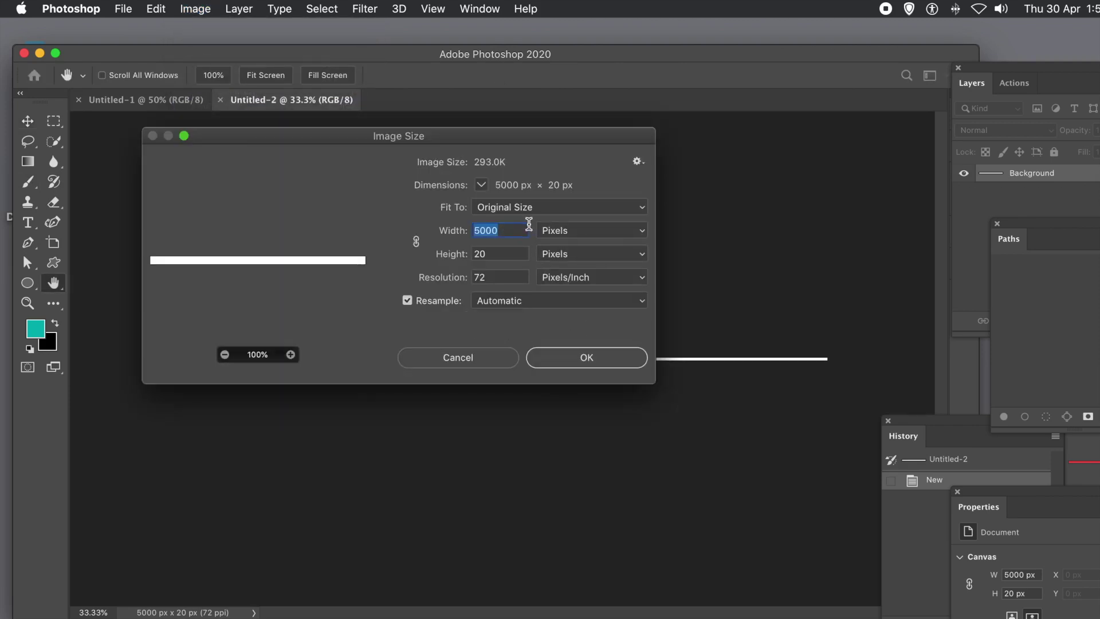
click(501, 361)
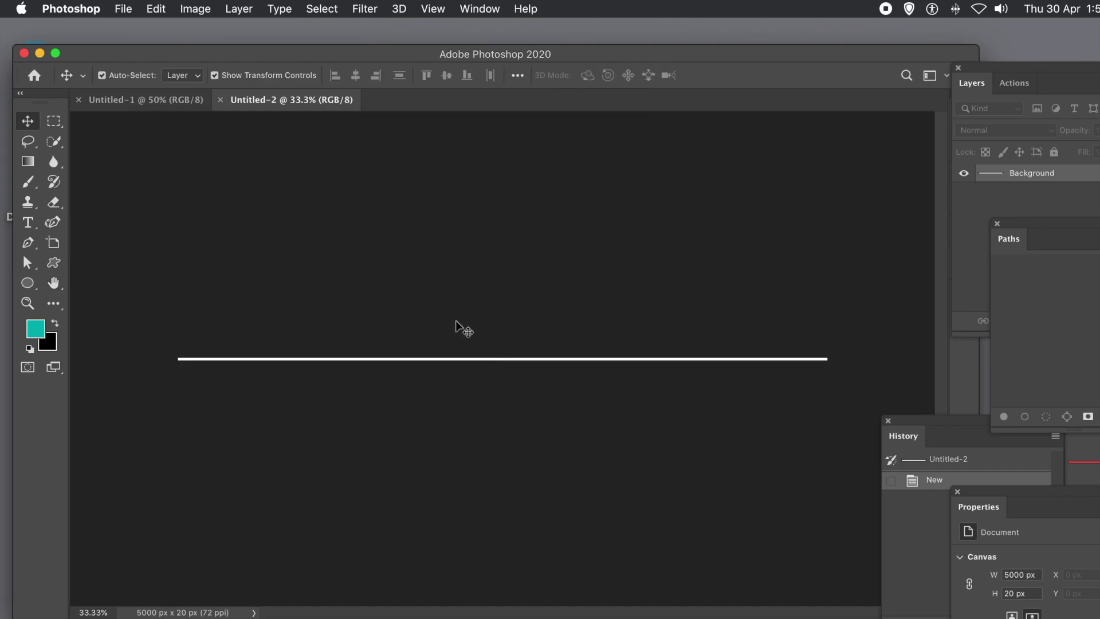
Apply the teal-to-black gradient from the second Basics group as a linear gradient along the full length of the white strip
click(27, 163)
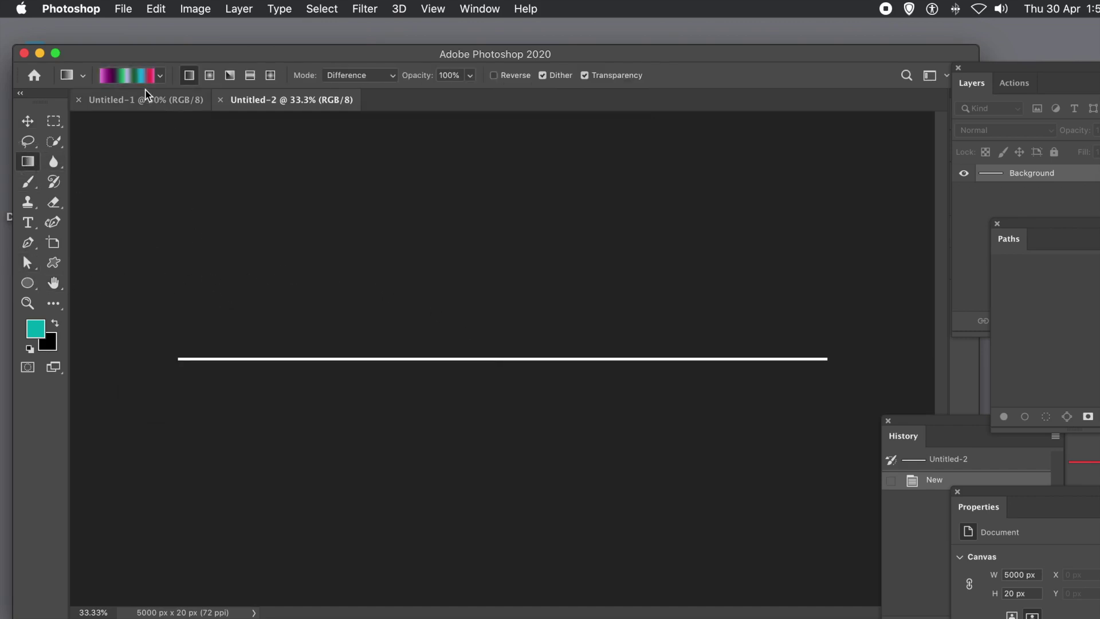
click(158, 77)
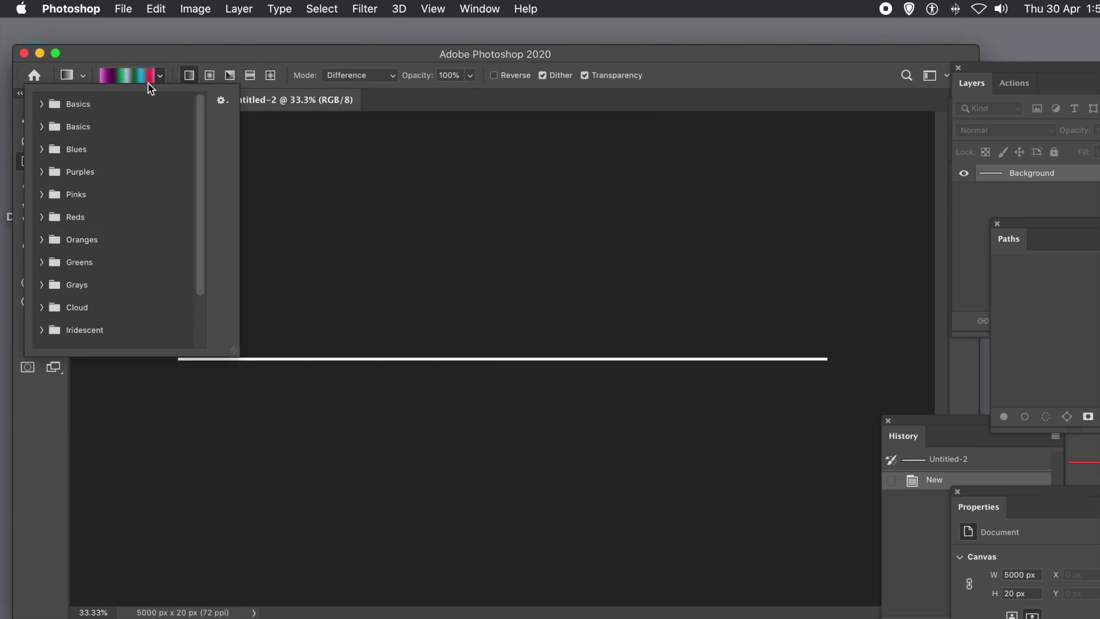
click(45, 131)
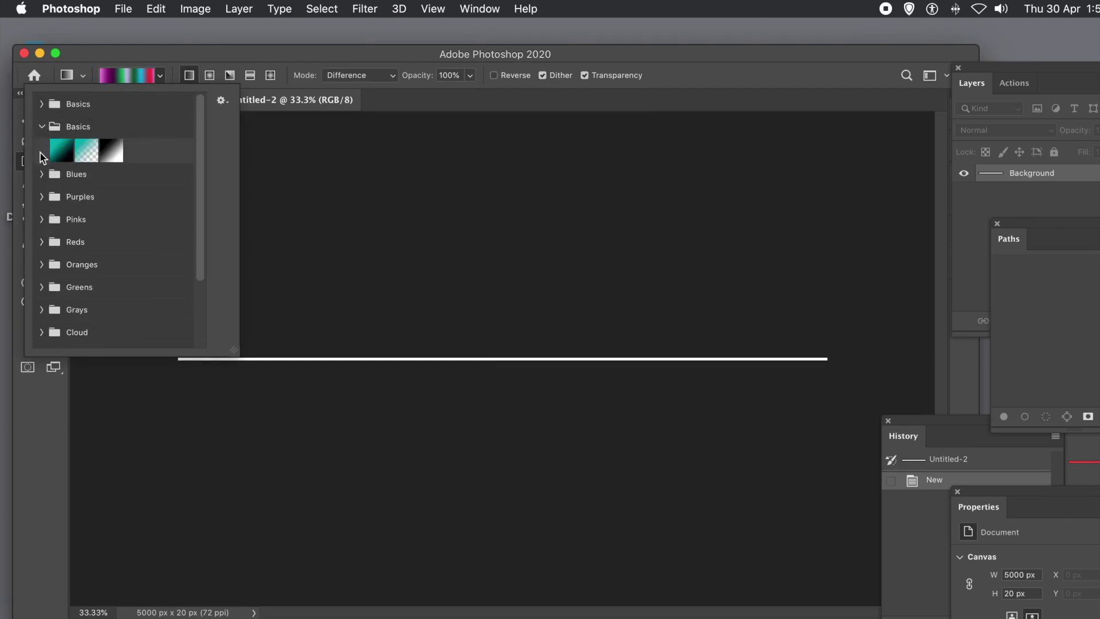
click(62, 151)
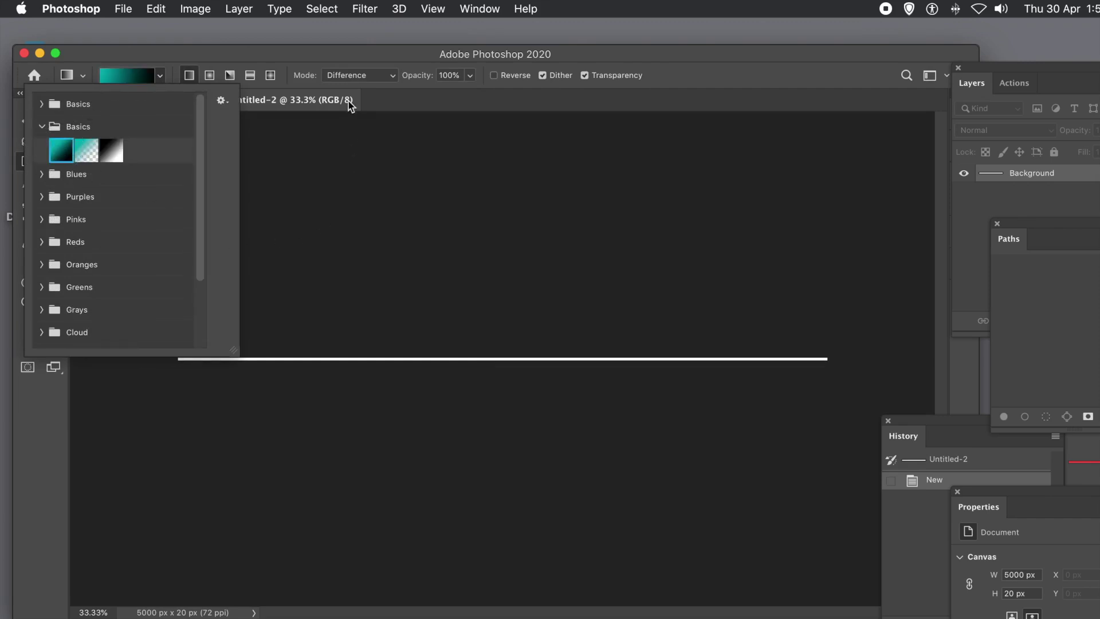
click(358, 54)
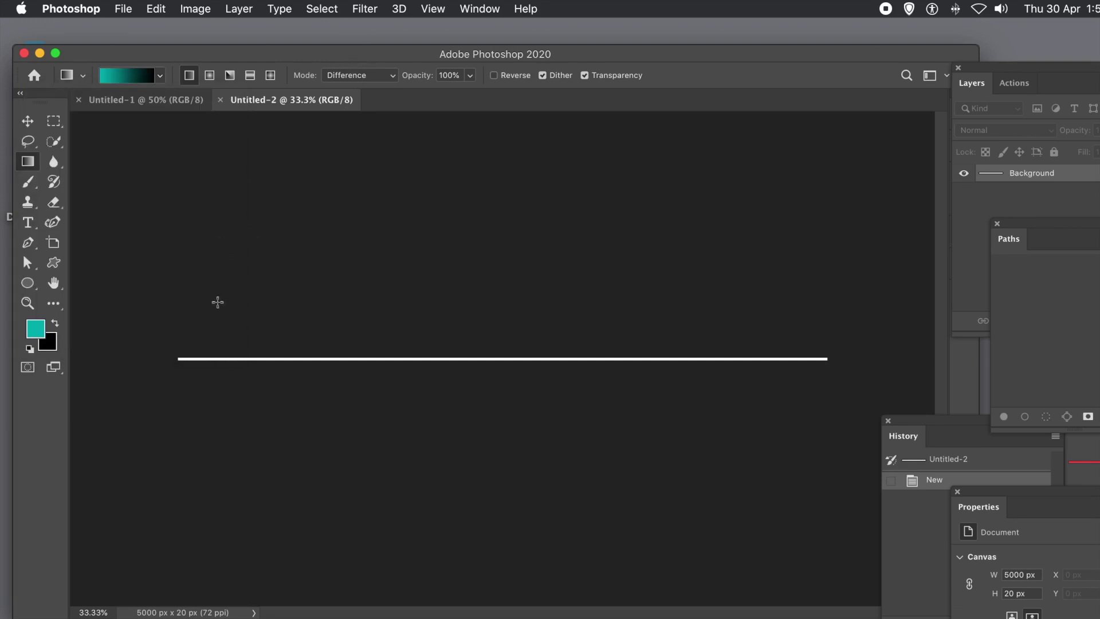
drag(176, 360, 827, 358)
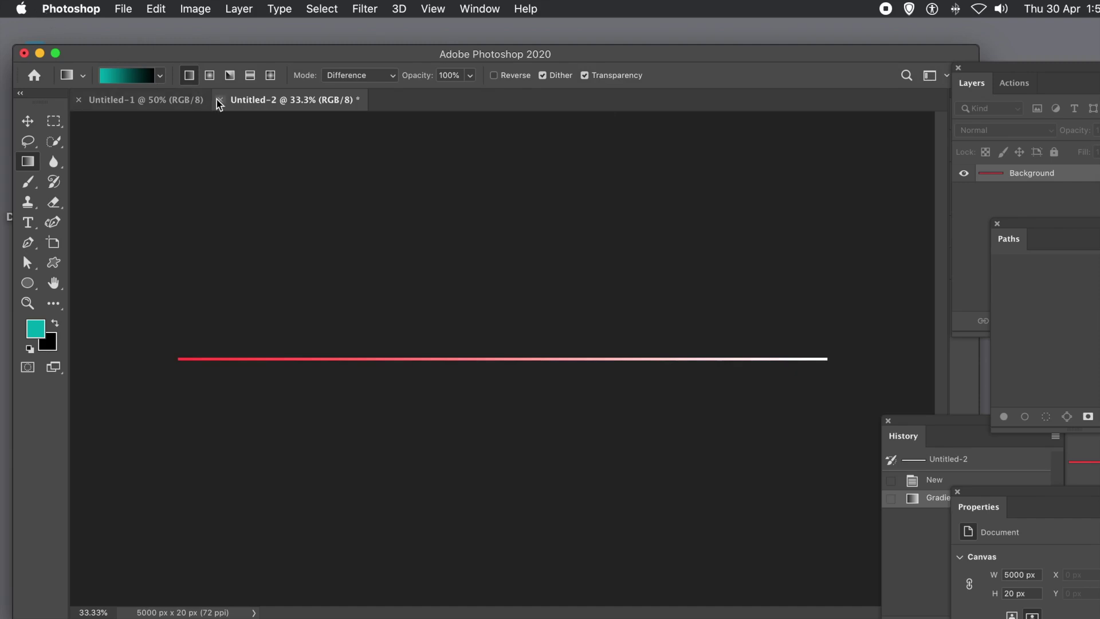
Define the gradient-filled strip as a new pattern, keeping the suggested name
click(157, 8)
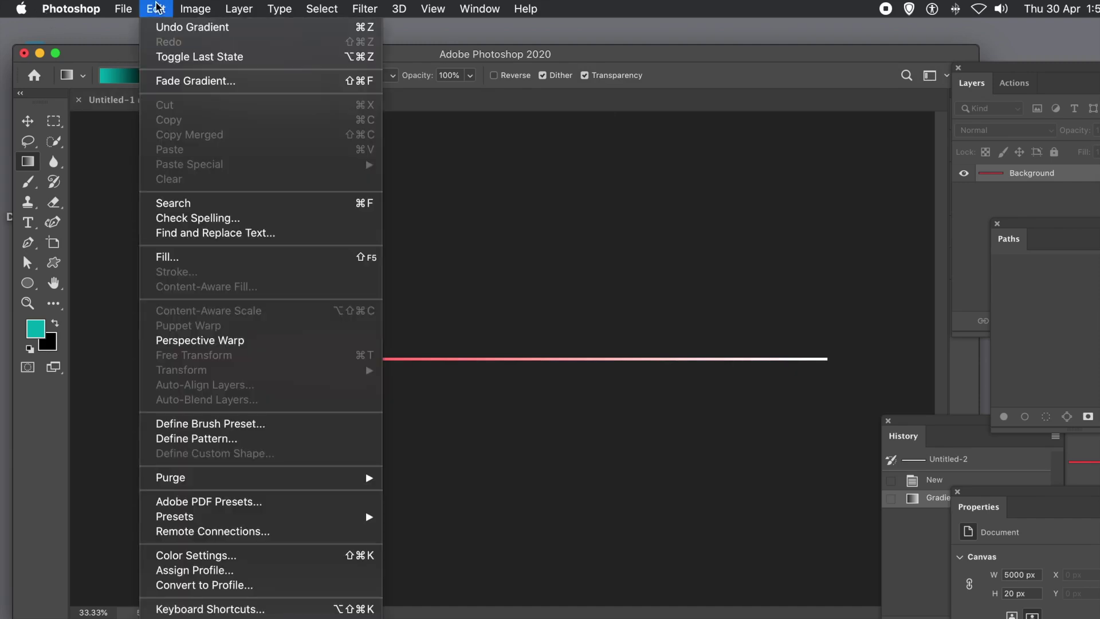
click(182, 440)
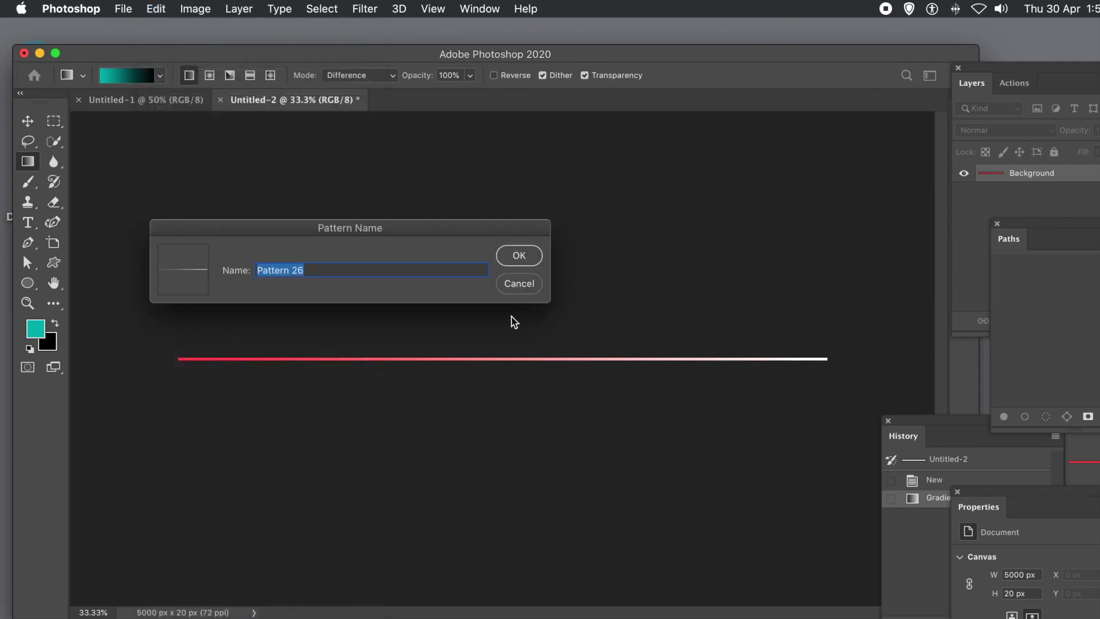
click(519, 255)
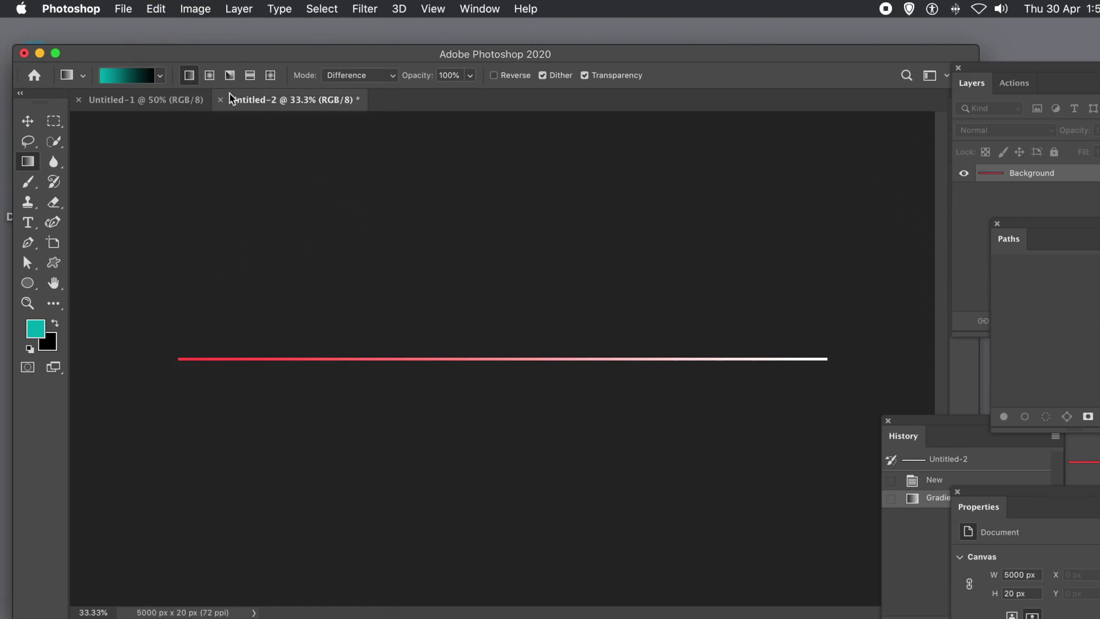
Switch to the blank Untitled-1 document and check its image size
click(159, 101)
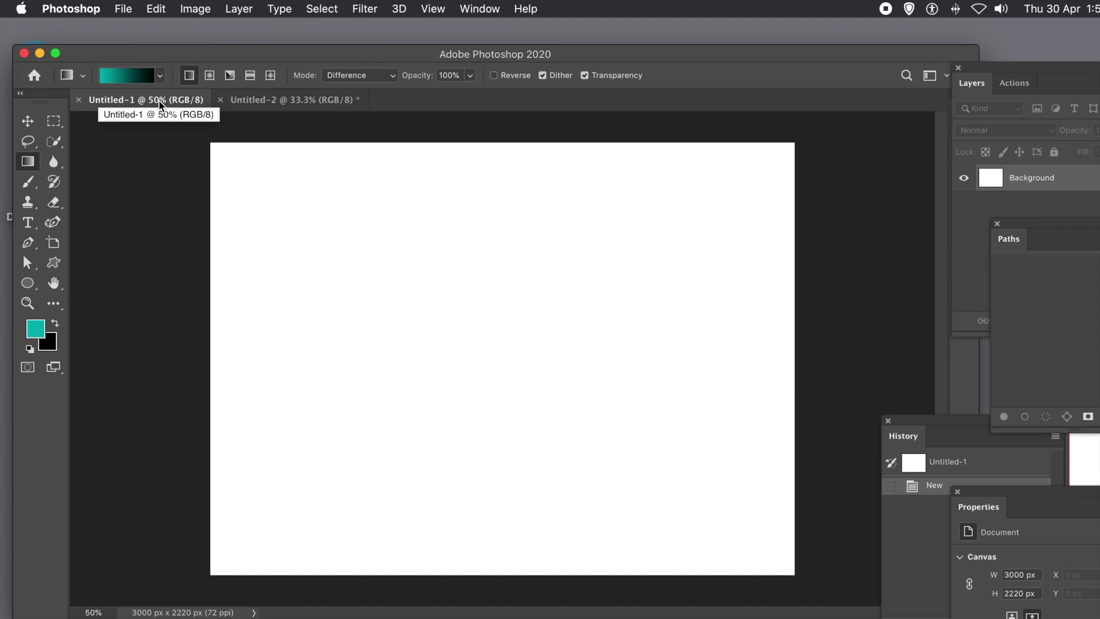
click(194, 8)
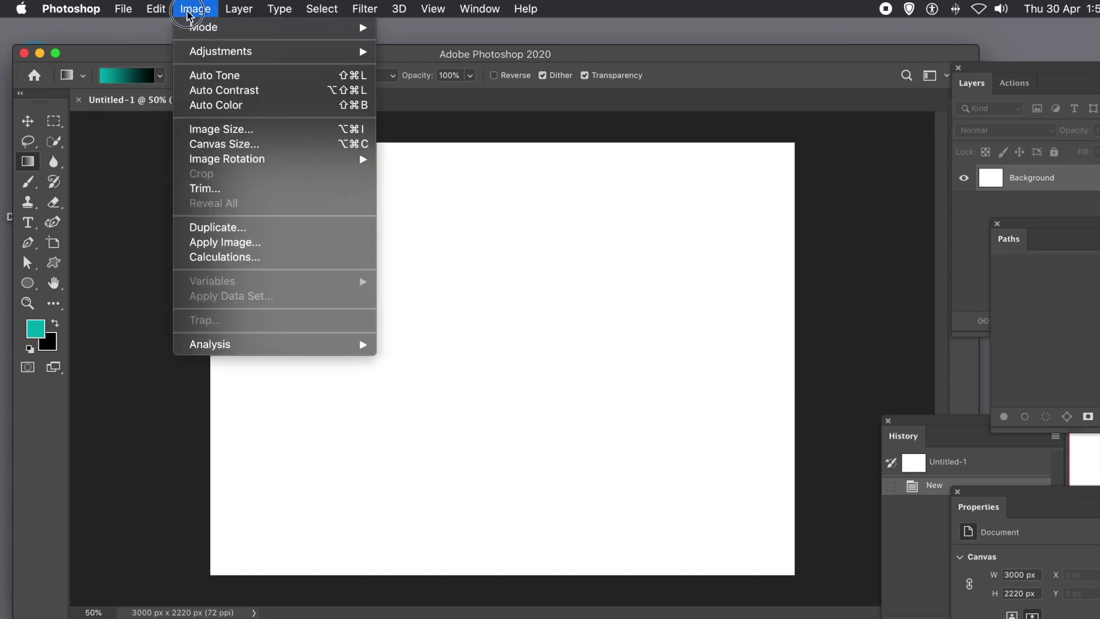
click(204, 132)
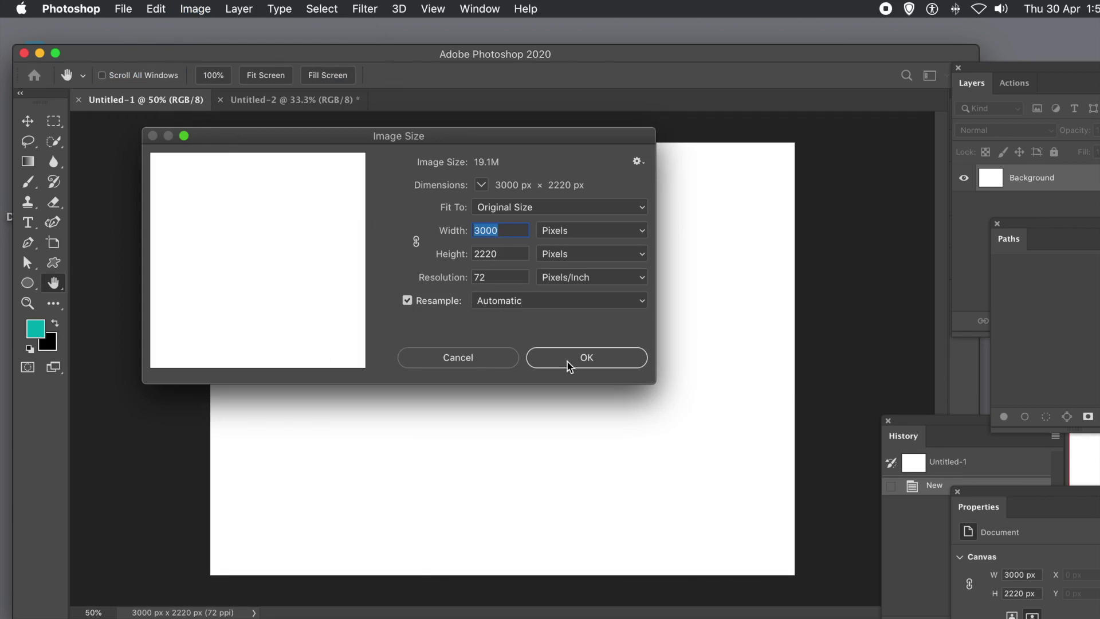
click(484, 358)
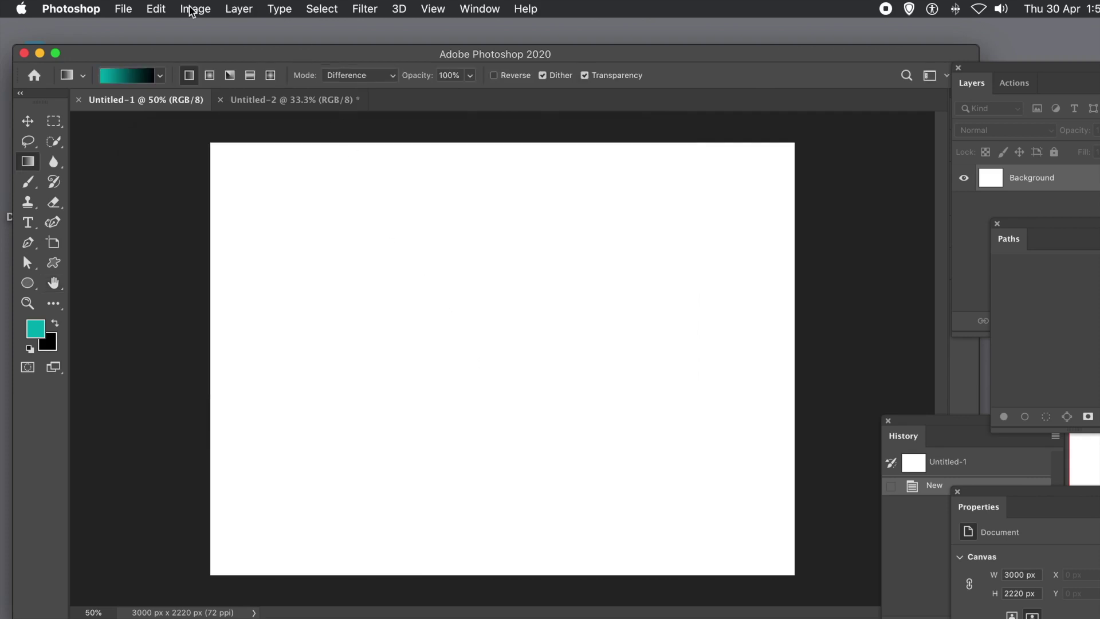
Add a new layer above the white background with the default name and Normal mode
click(237, 9)
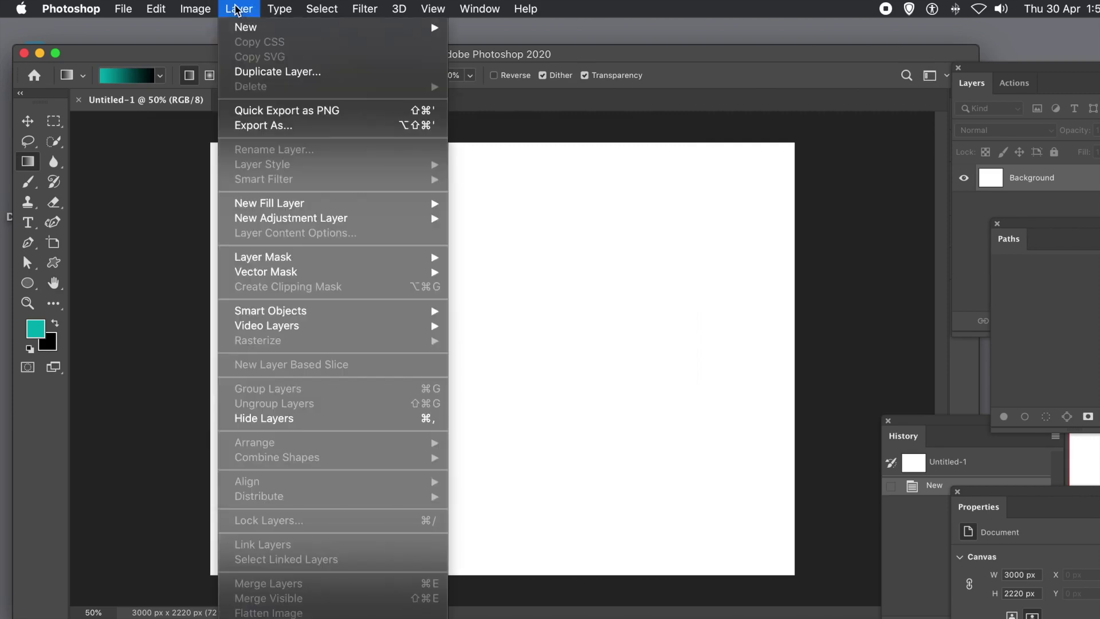
mouse_move(240, 29)
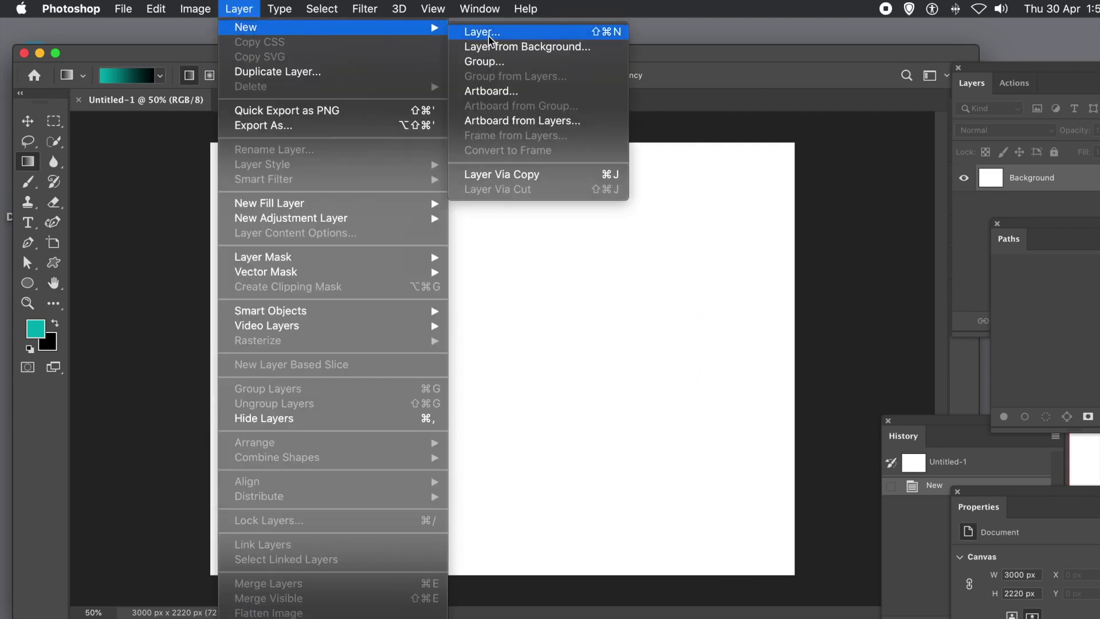
key(shift+super+n)
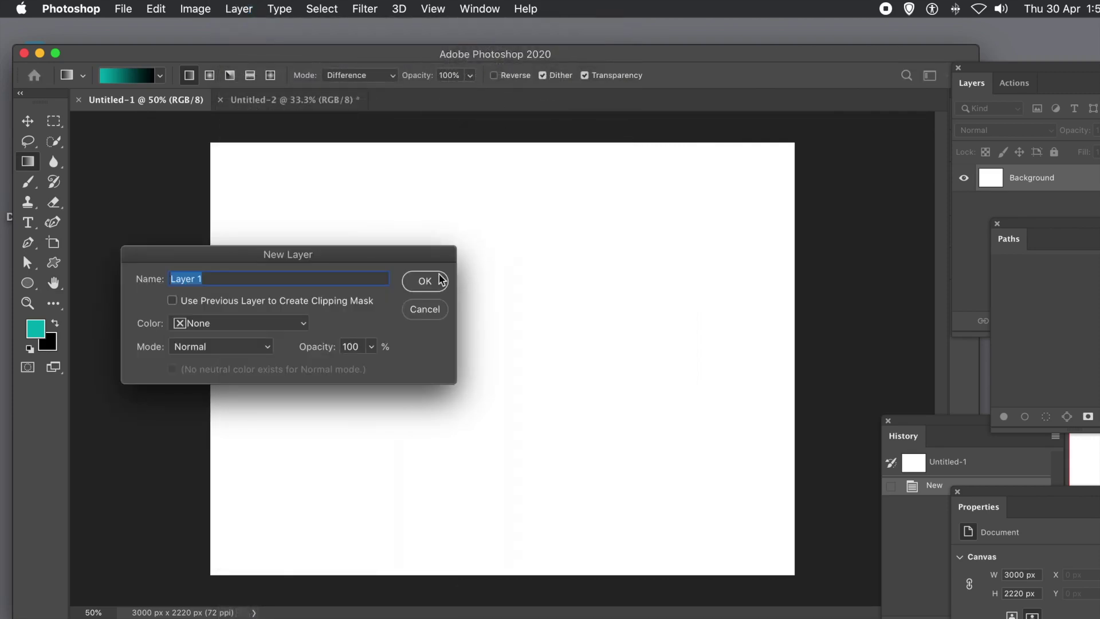
click(440, 280)
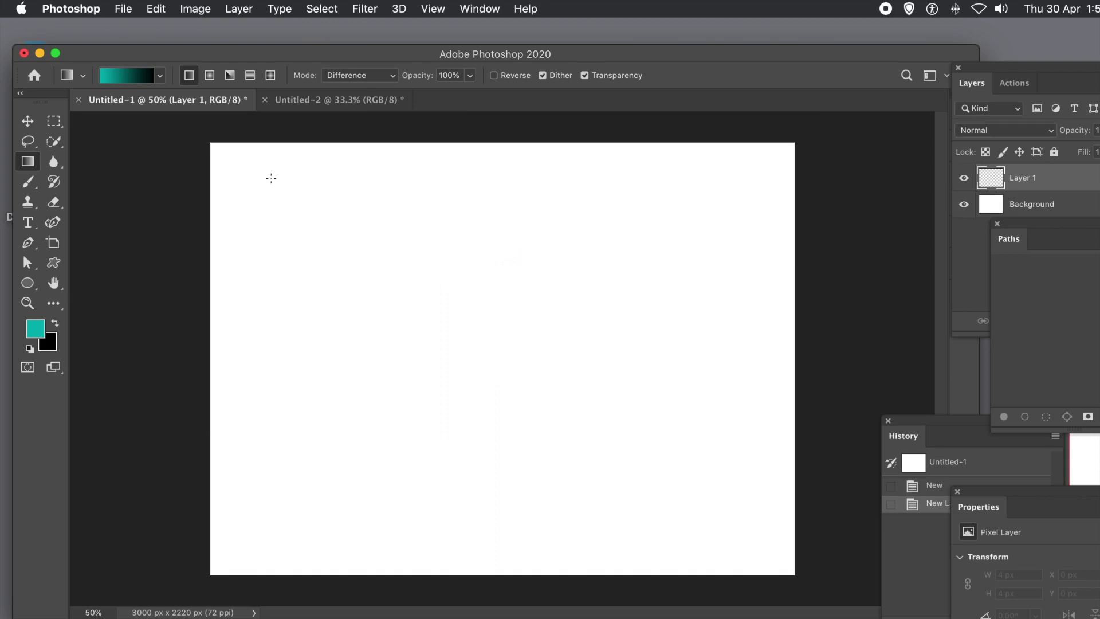
Try to fill the new layer with the newly defined red-to-white strip pattern, using the Place Along Path script
click(158, 9)
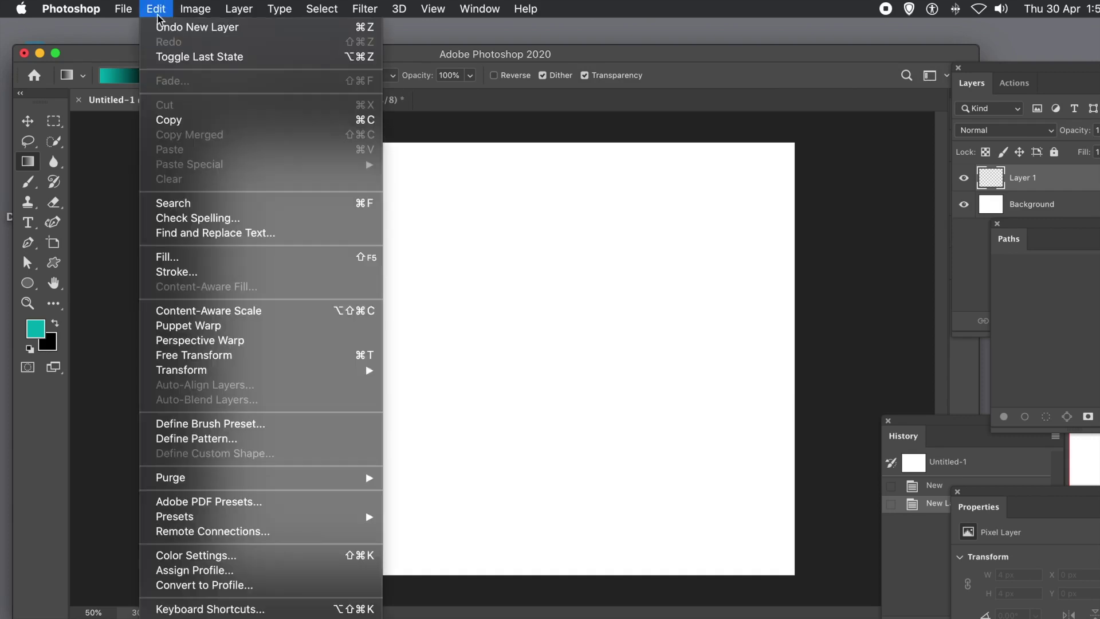
click(195, 261)
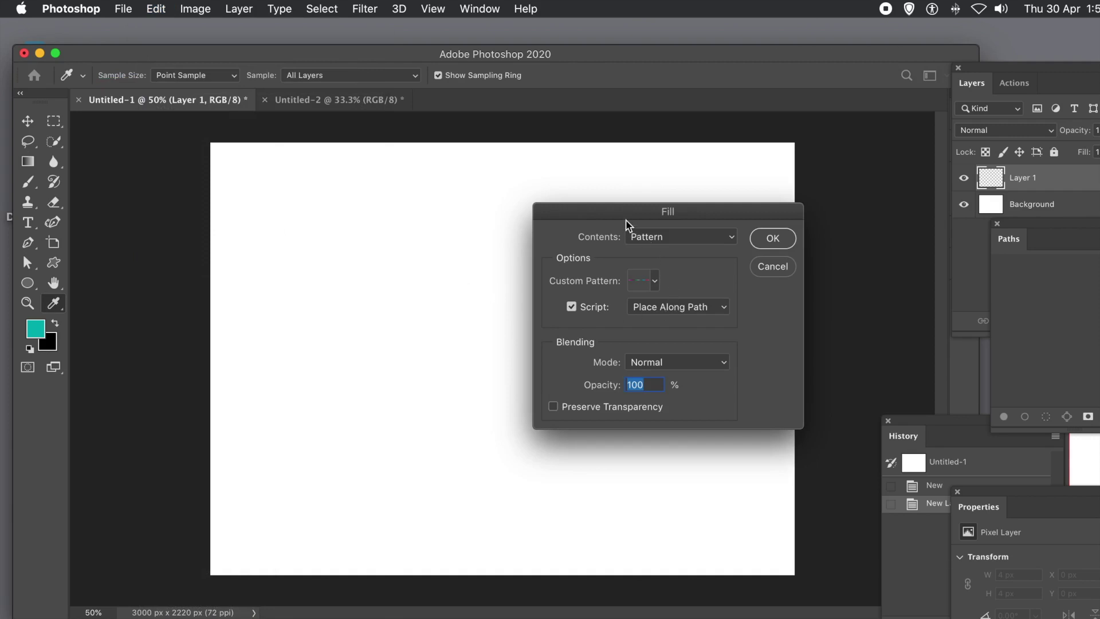
drag(626, 212, 341, 220)
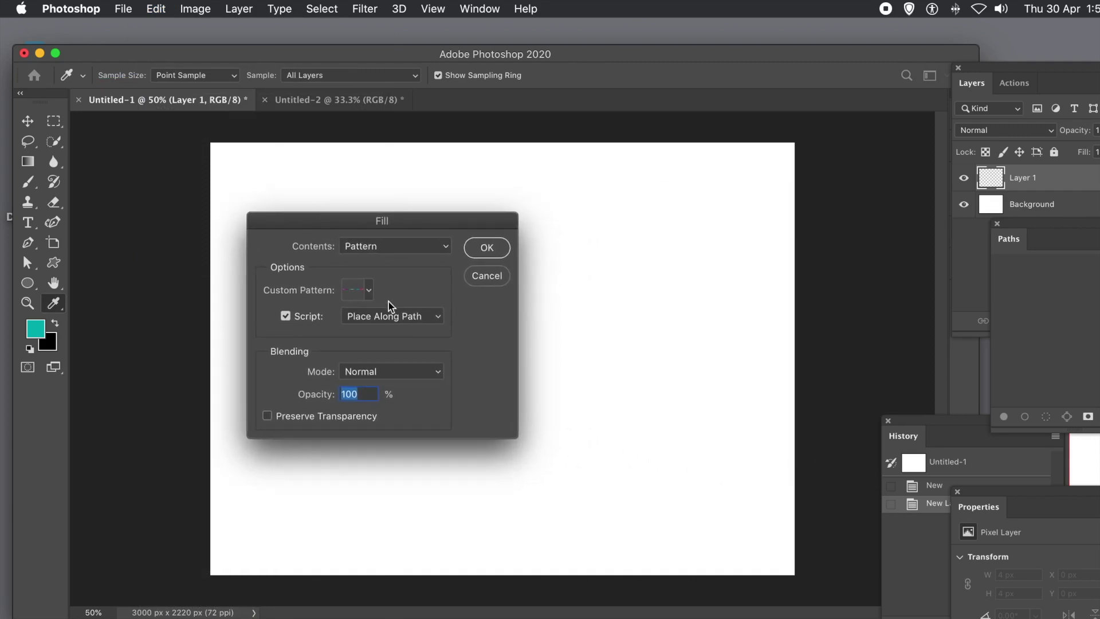
click(369, 290)
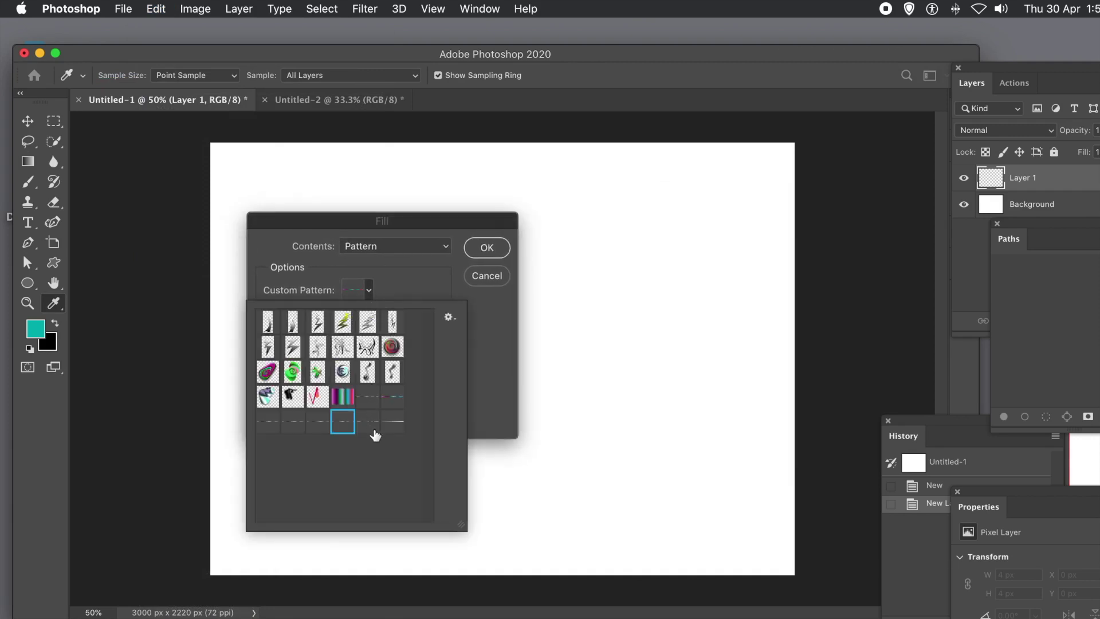
click(393, 422)
click(490, 383)
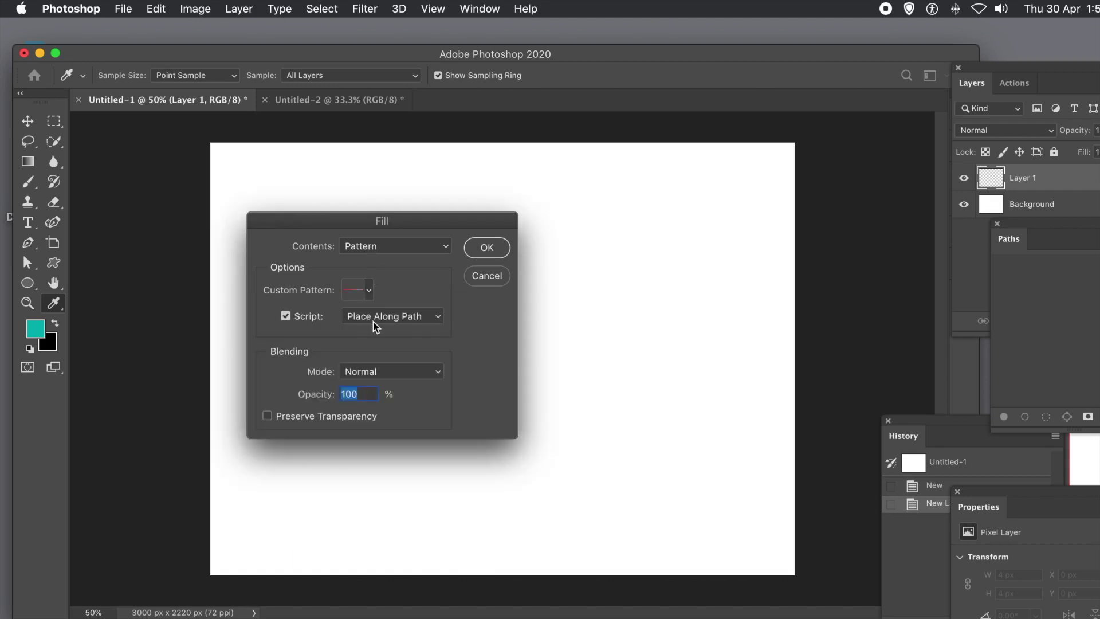
click(286, 317)
click(285, 317)
key(Escape)
key(g)
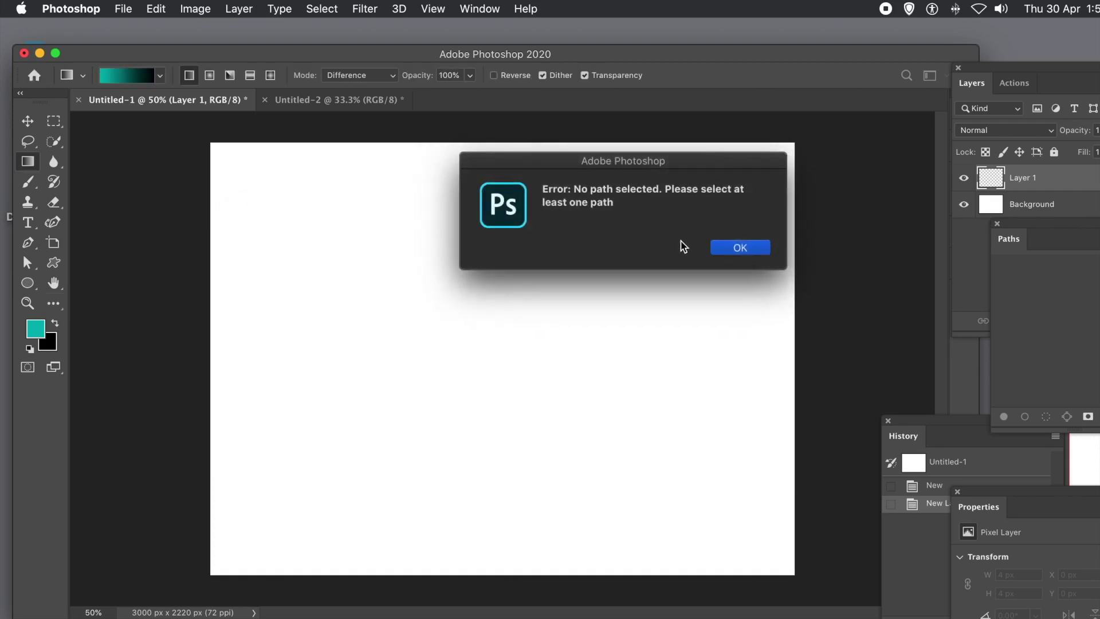
click(734, 249)
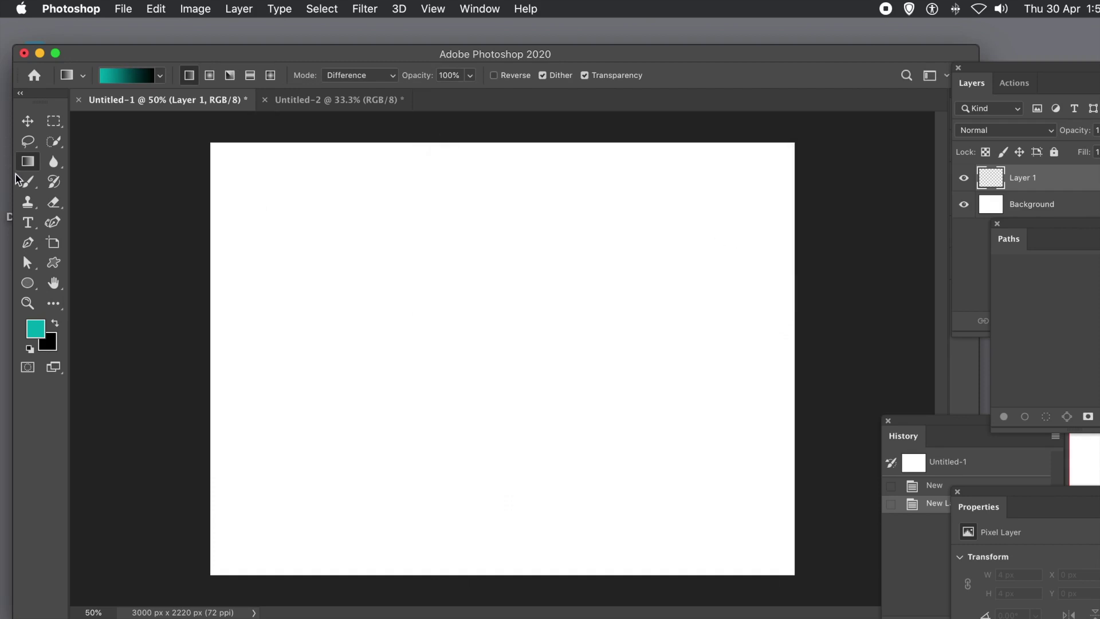
Draw a circular path about 1033 px in diameter near the middle of the canvas with the Ellipse tool
click(28, 284)
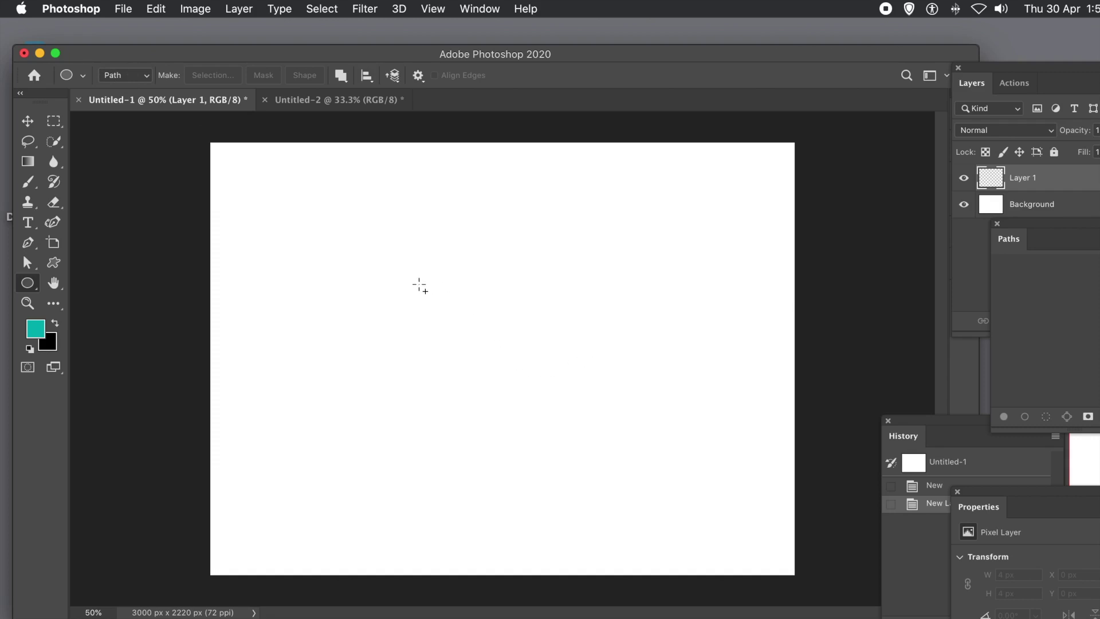
drag(394, 252, 605, 454)
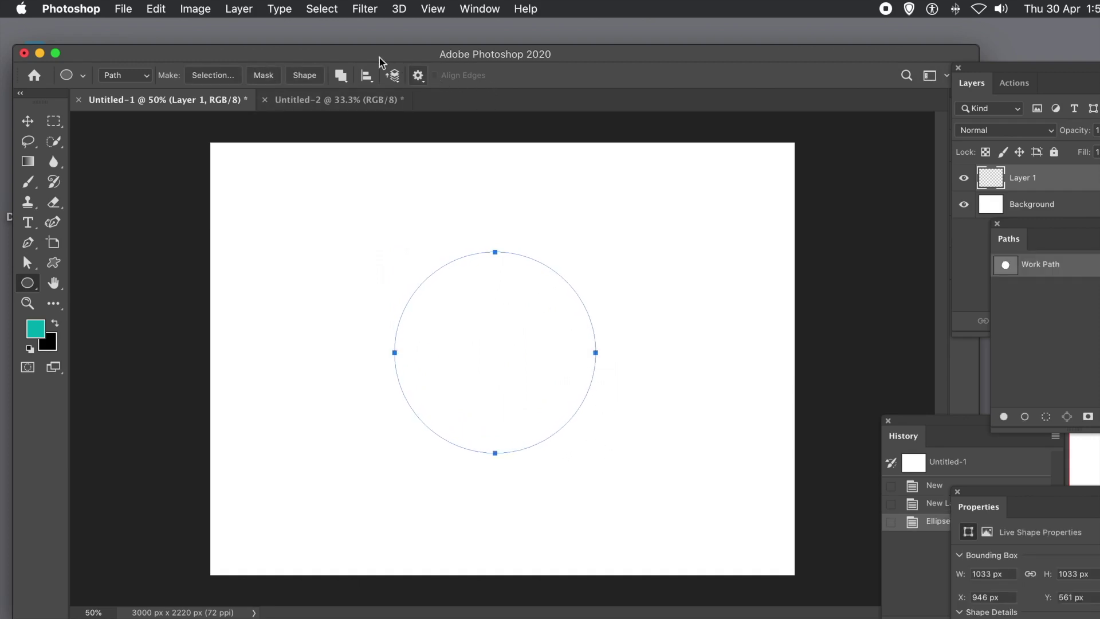
Fill the layer with the red strip pattern along the circular path using Place Along Path, with a slightly tighter spacing
click(157, 8)
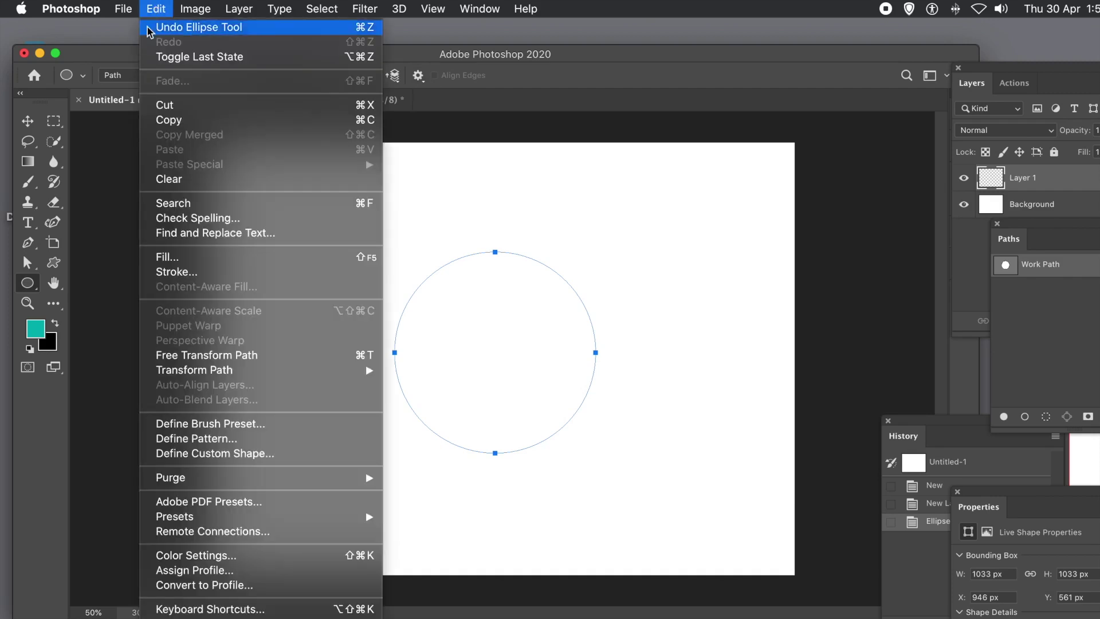
click(233, 261)
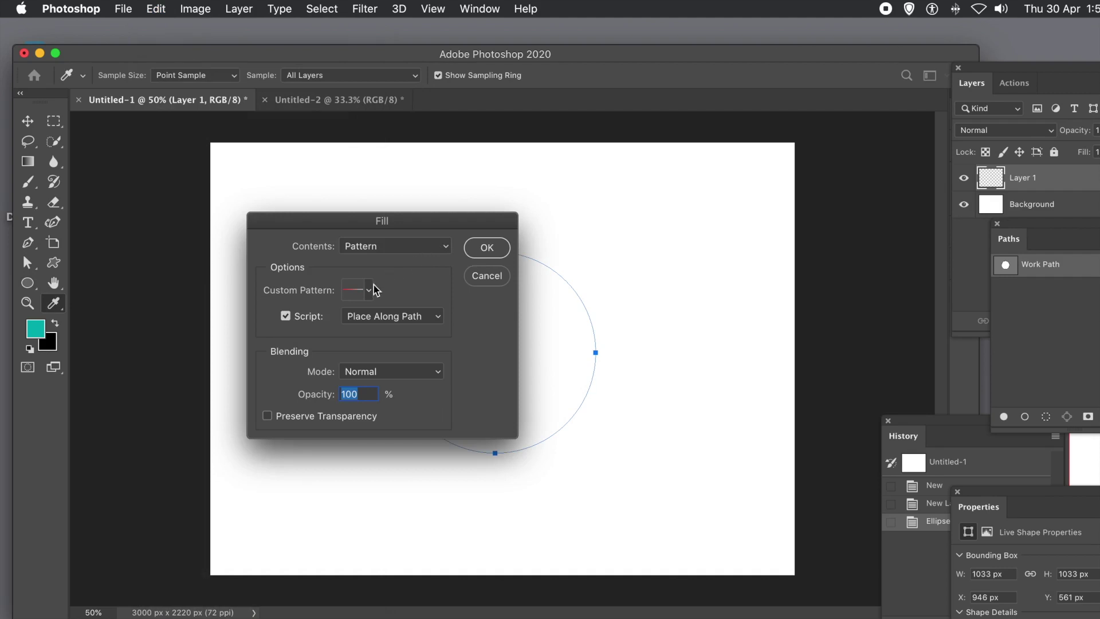
click(479, 251)
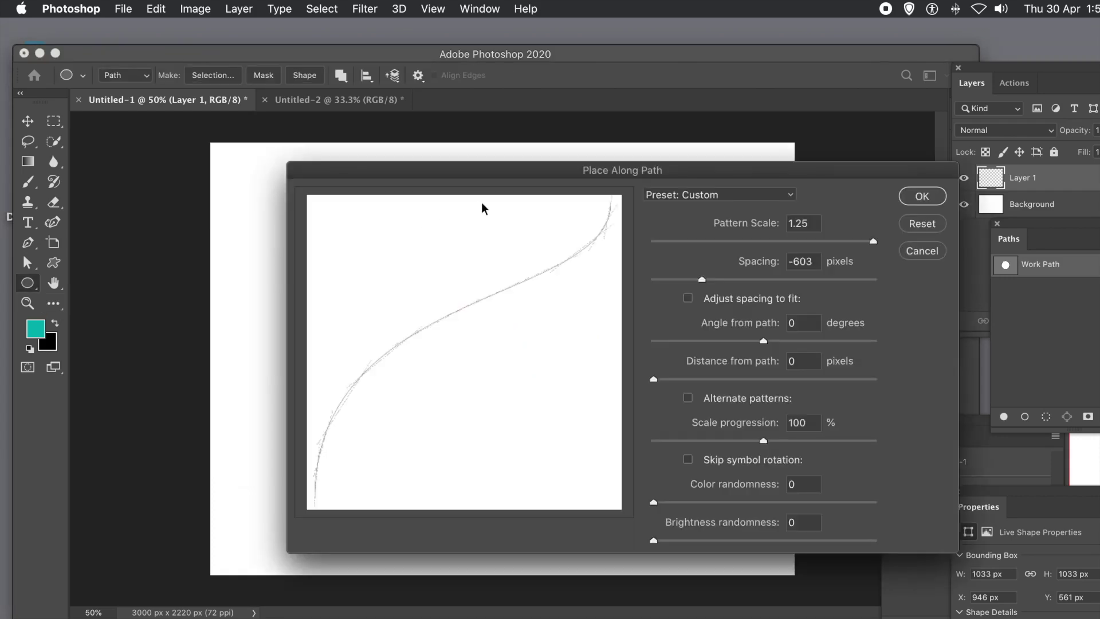
drag(622, 176, 583, 129)
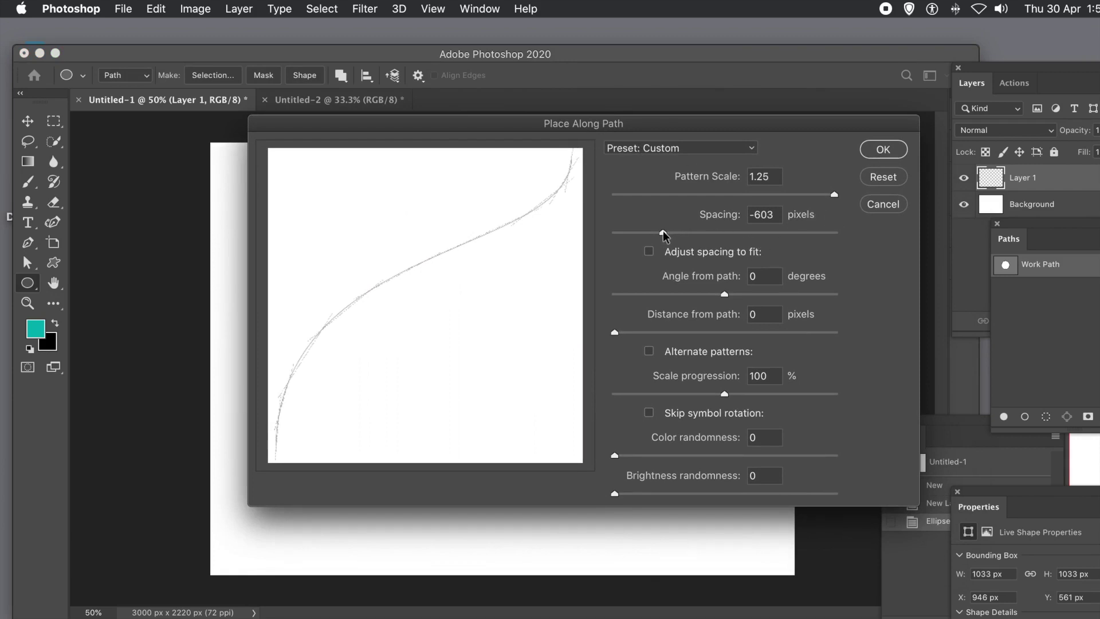
mouse_move(663, 234)
mouse_down()
mouse_move(694, 233)
mouse_move(660, 235)
mouse_up()
click(882, 151)
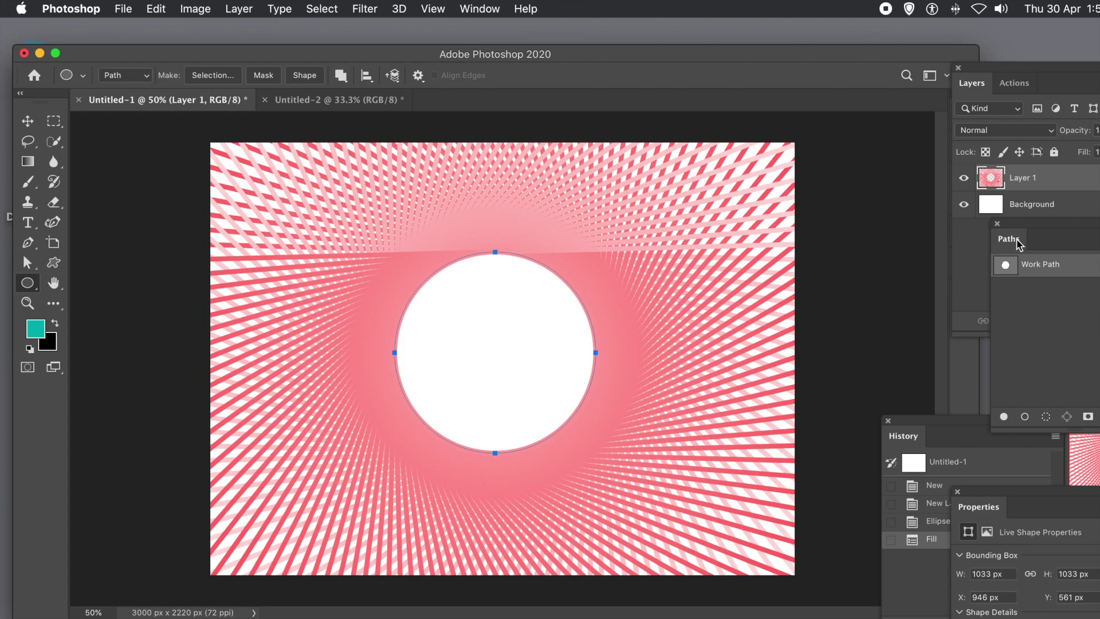
Delete the circular work path and close the Paths panel
drag(1018, 222, 680, 206)
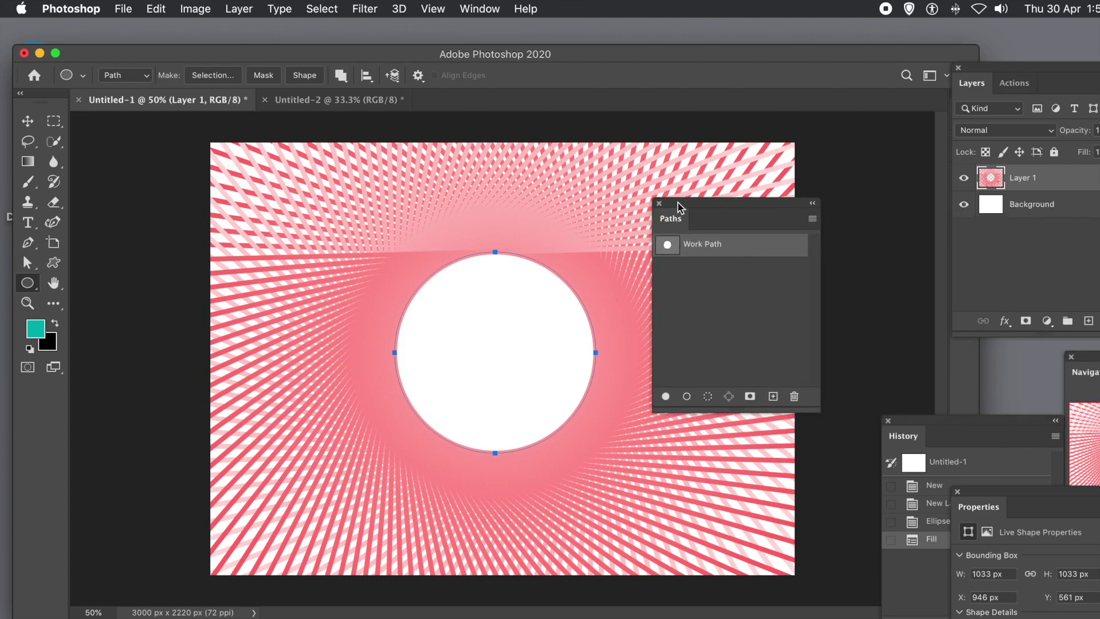
click(480, 8)
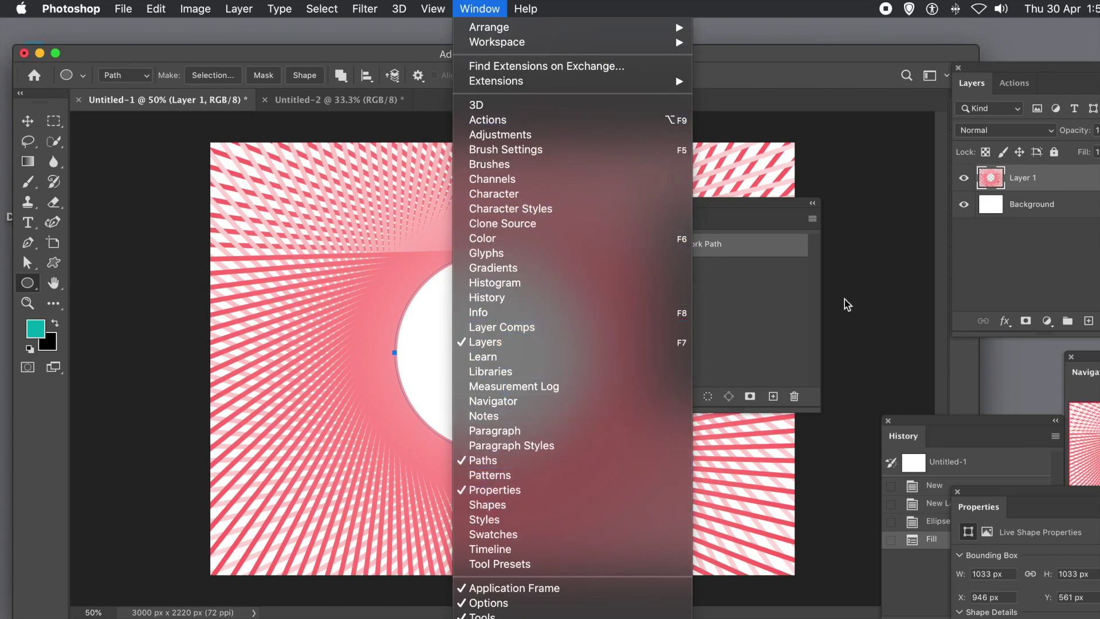
click(769, 293)
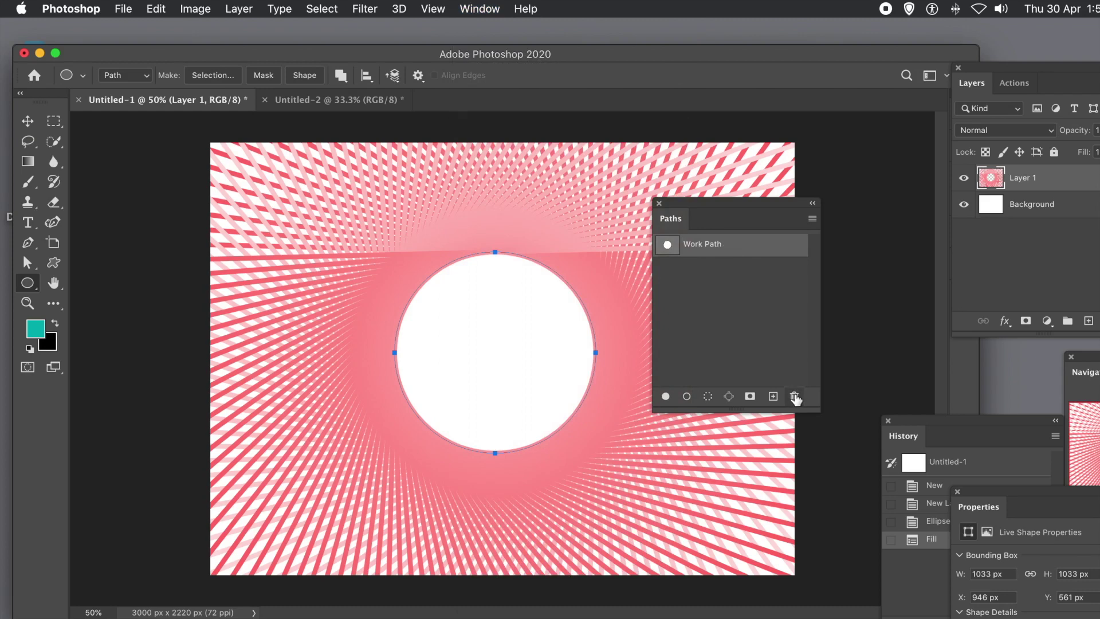
click(795, 395)
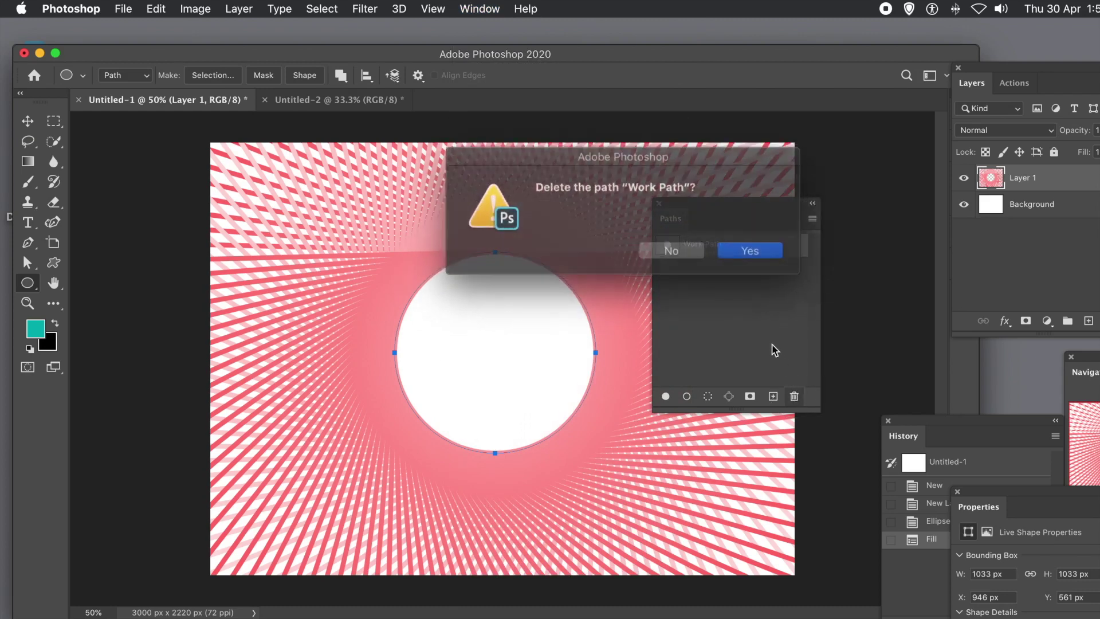
click(744, 251)
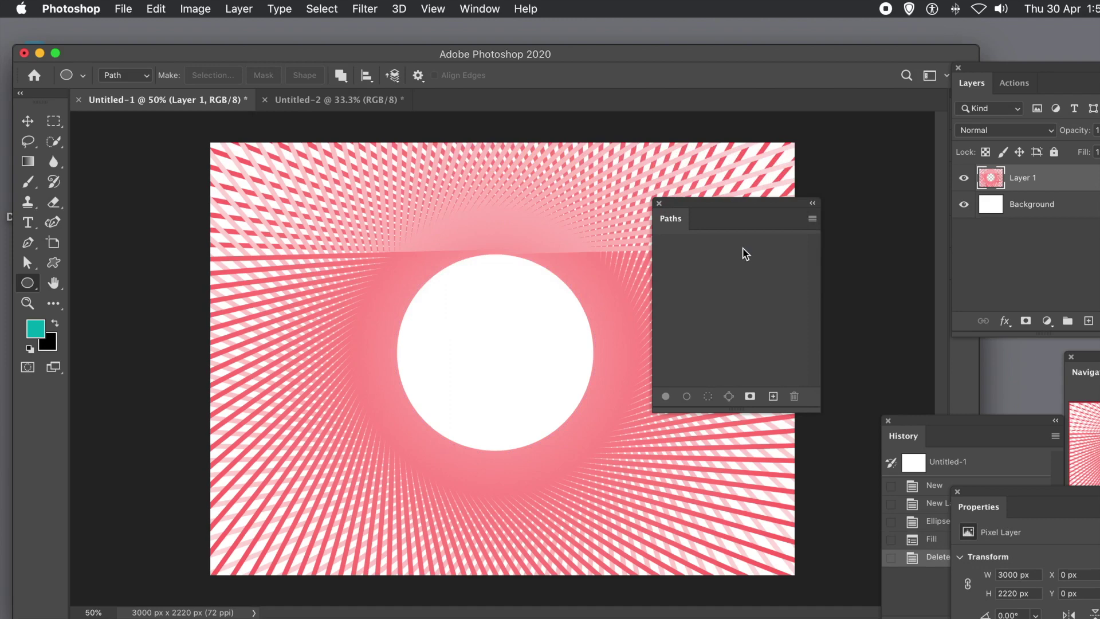
click(659, 203)
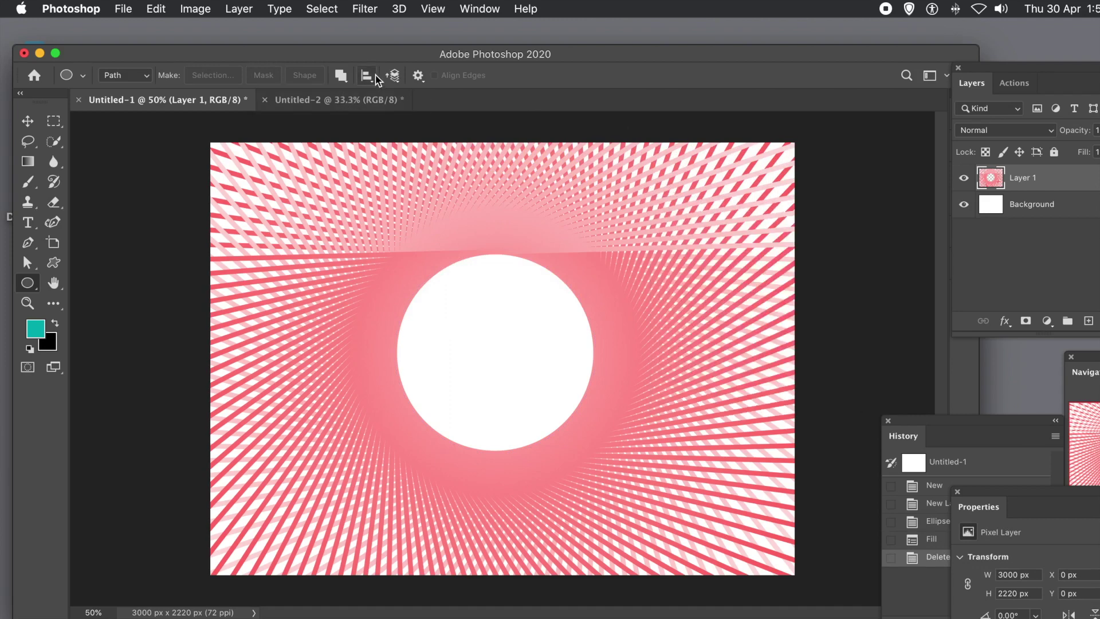
Convert the radiating strip layer, Layer 1, to a smart object
click(30, 121)
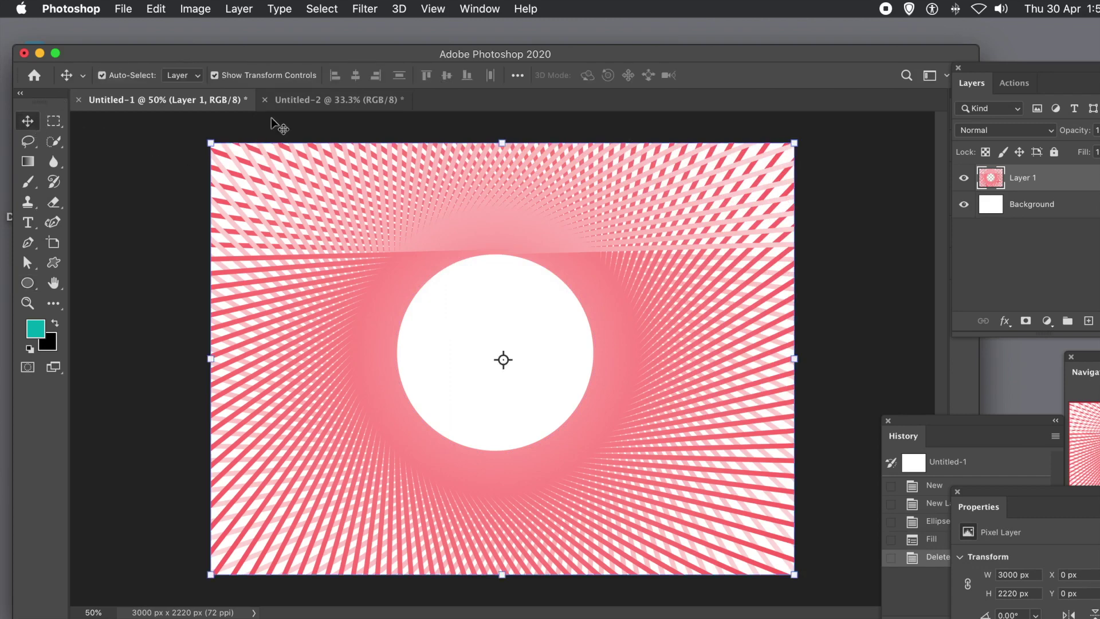
click(235, 9)
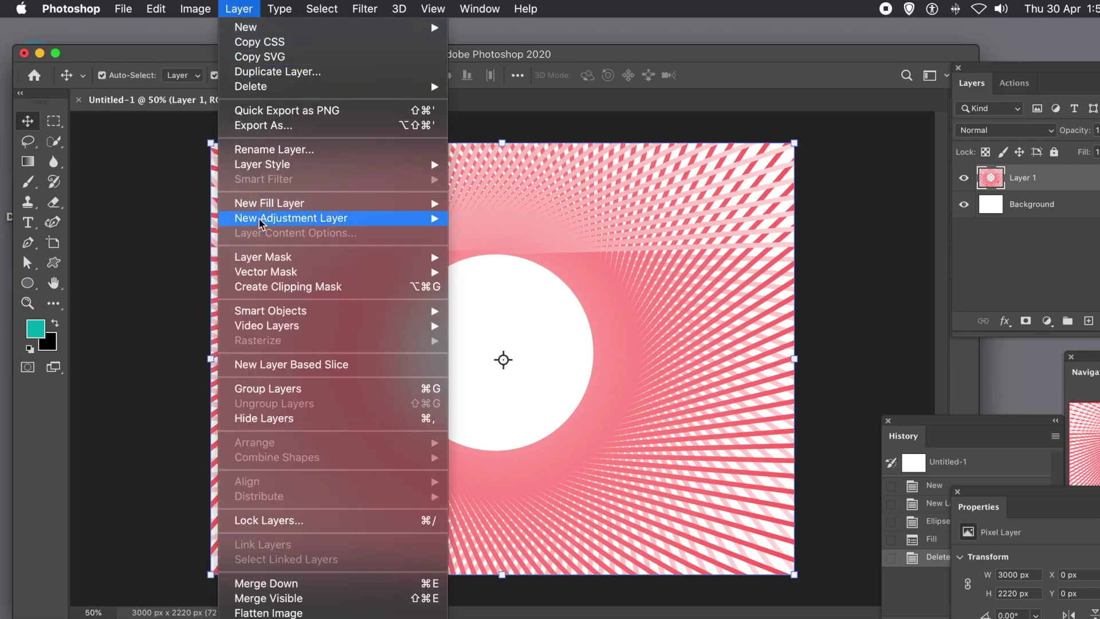
mouse_move(278, 310)
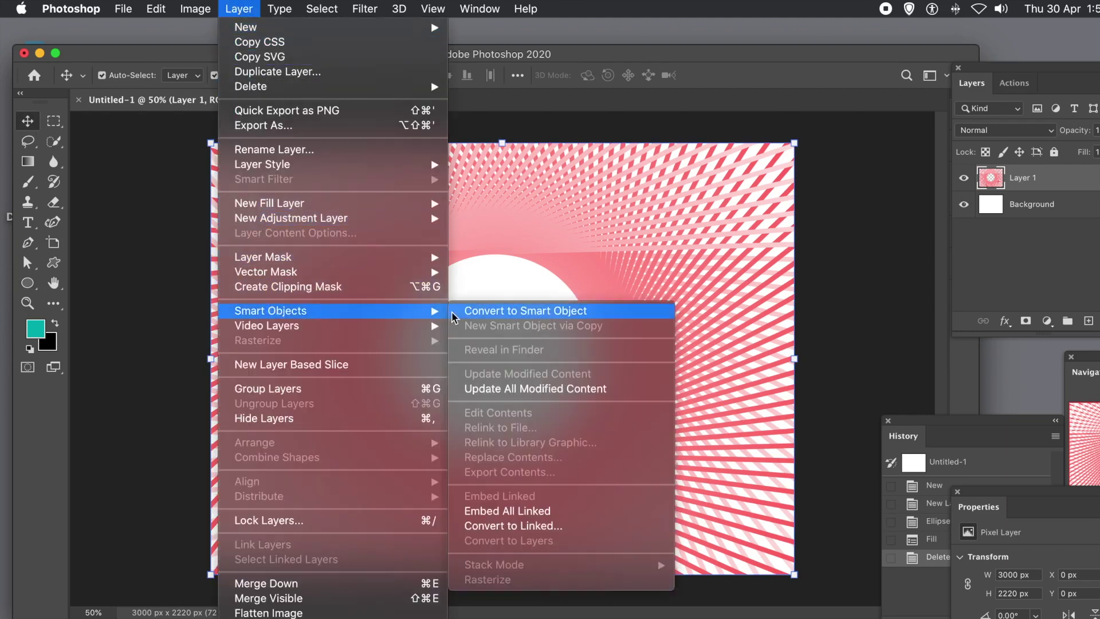
click(460, 315)
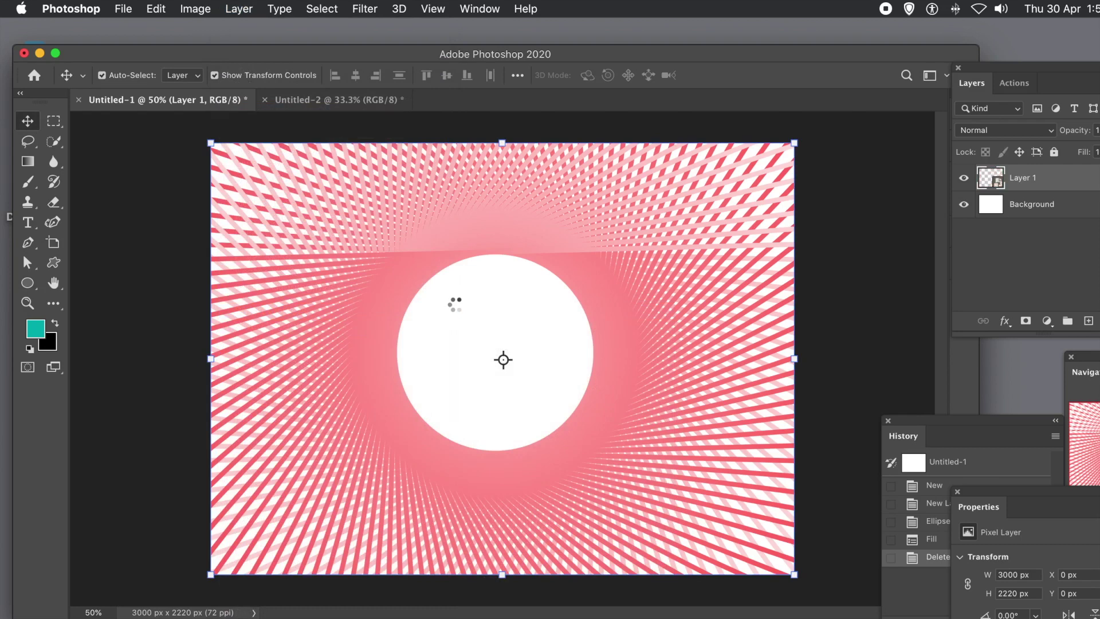
Add a smooth Inner Bevel layer style to Layer 1 with 240% depth, 3 px size and 1 px soften
click(253, 13)
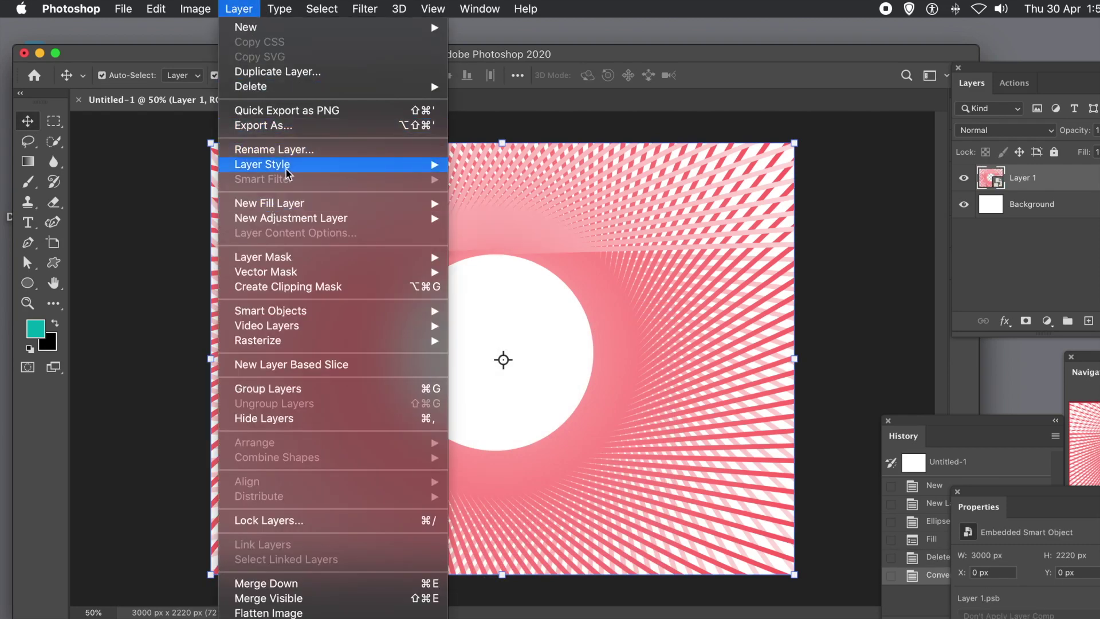
mouse_move(291, 169)
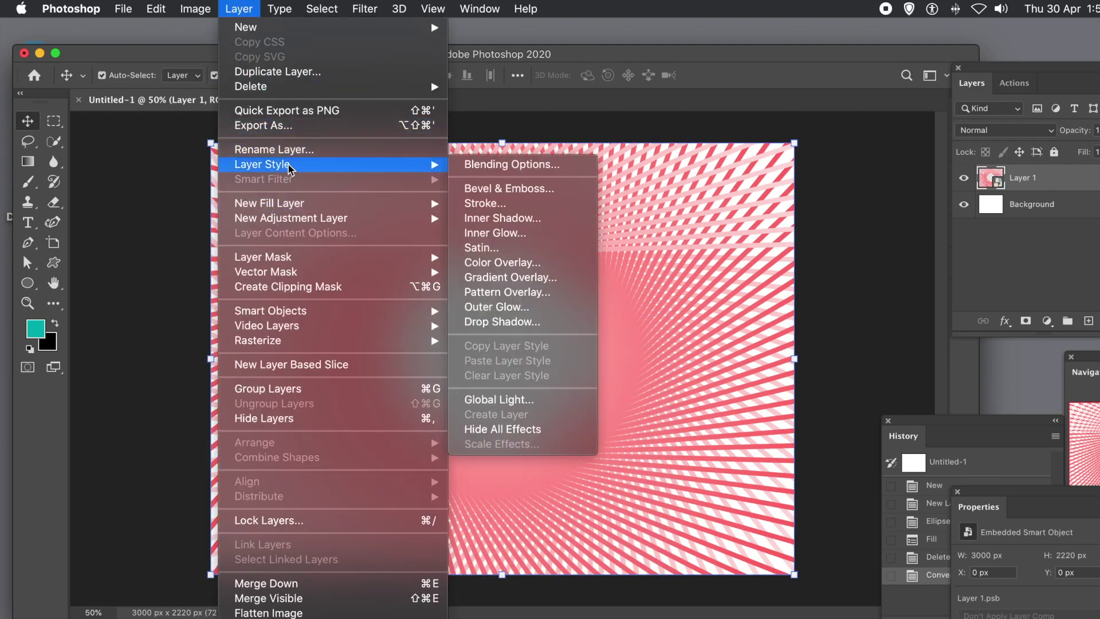
click(505, 189)
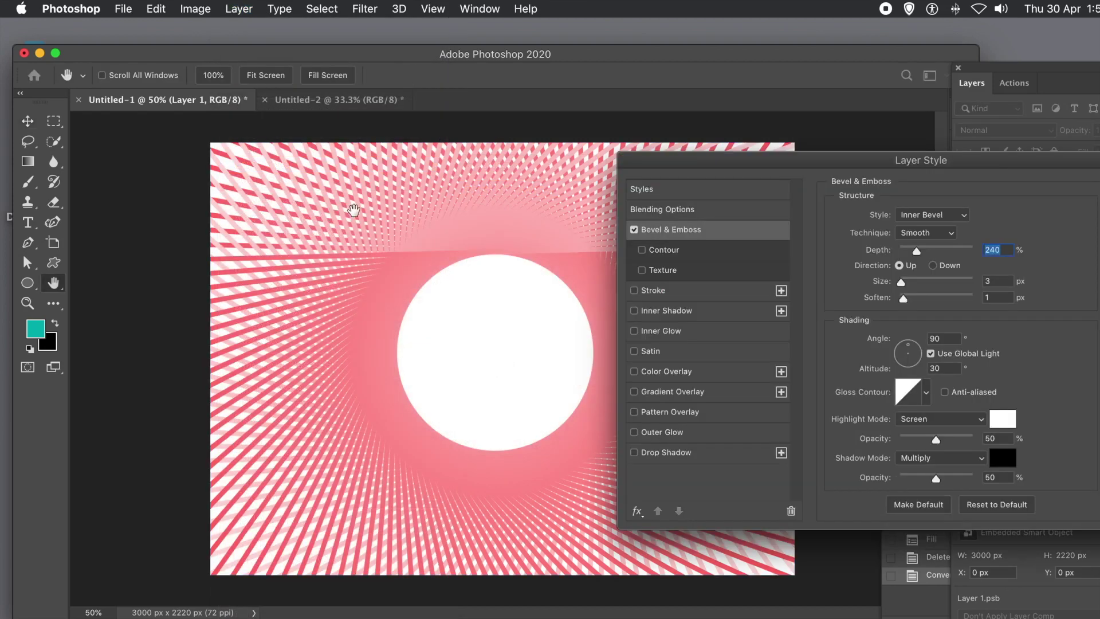
drag(698, 162, 415, 150)
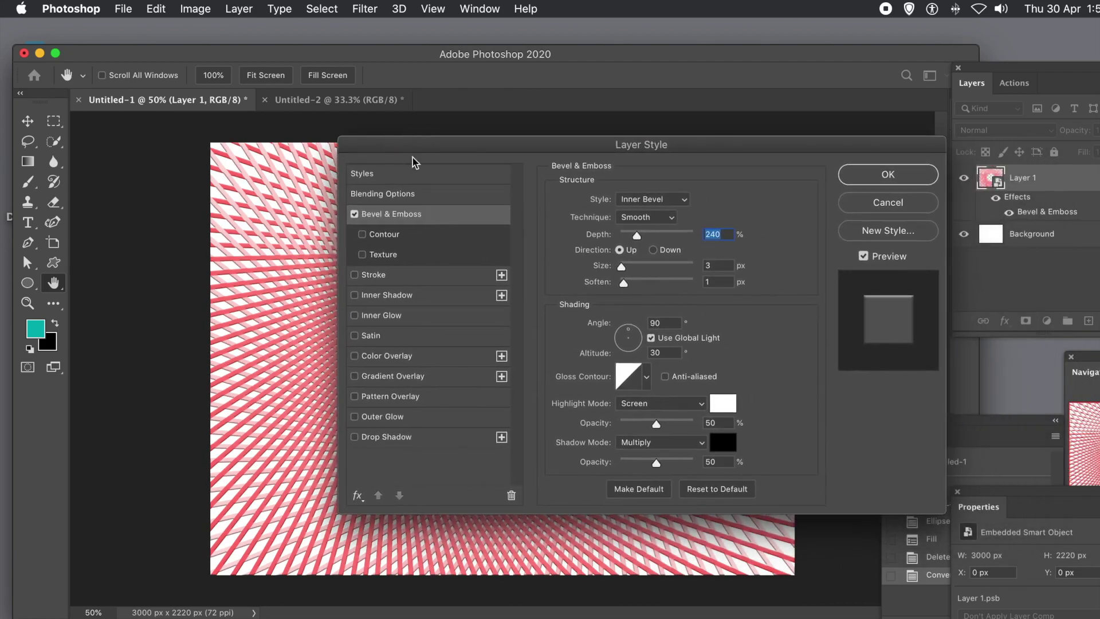
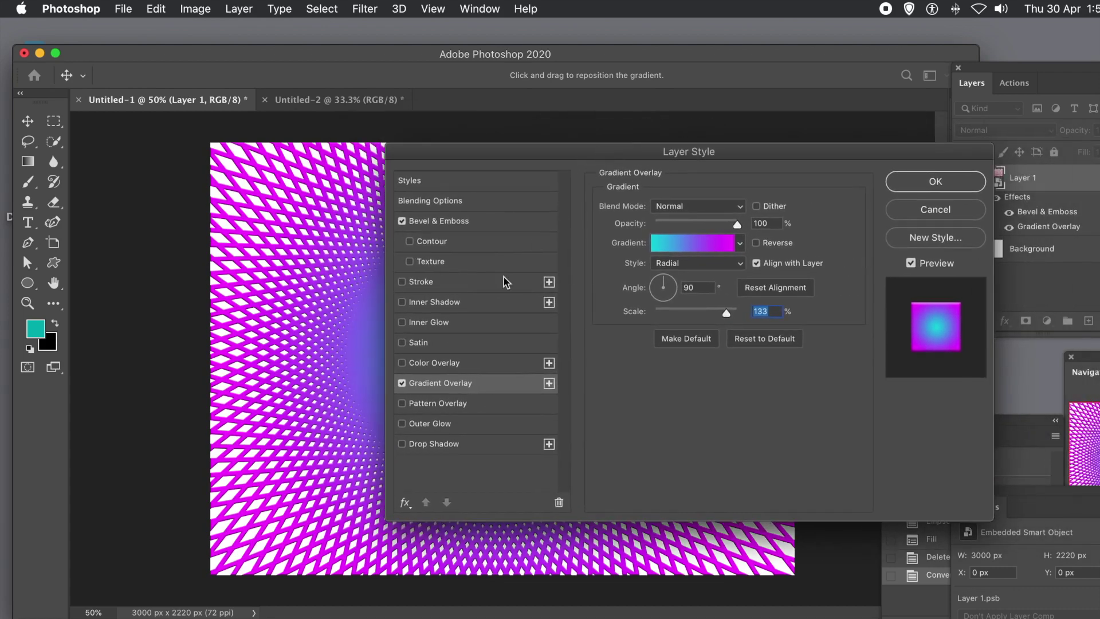
Add a Multiply drop shadow at 75% opacity, -84° angle, 16 px distance, 9% spread and 42 px size, and apply the layer style
click(402, 445)
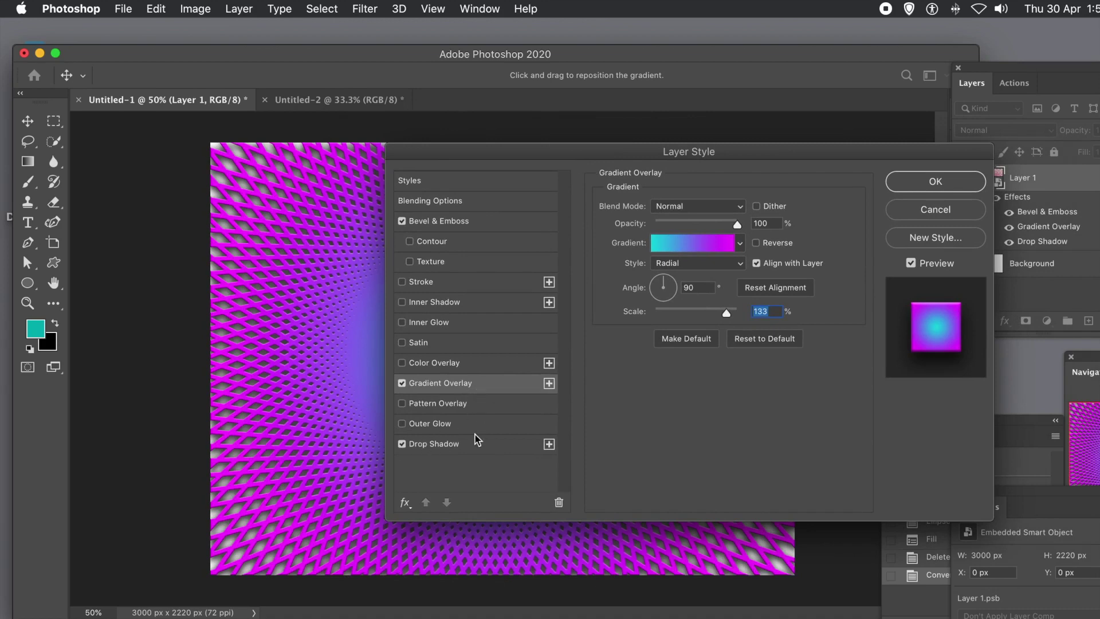
click(450, 446)
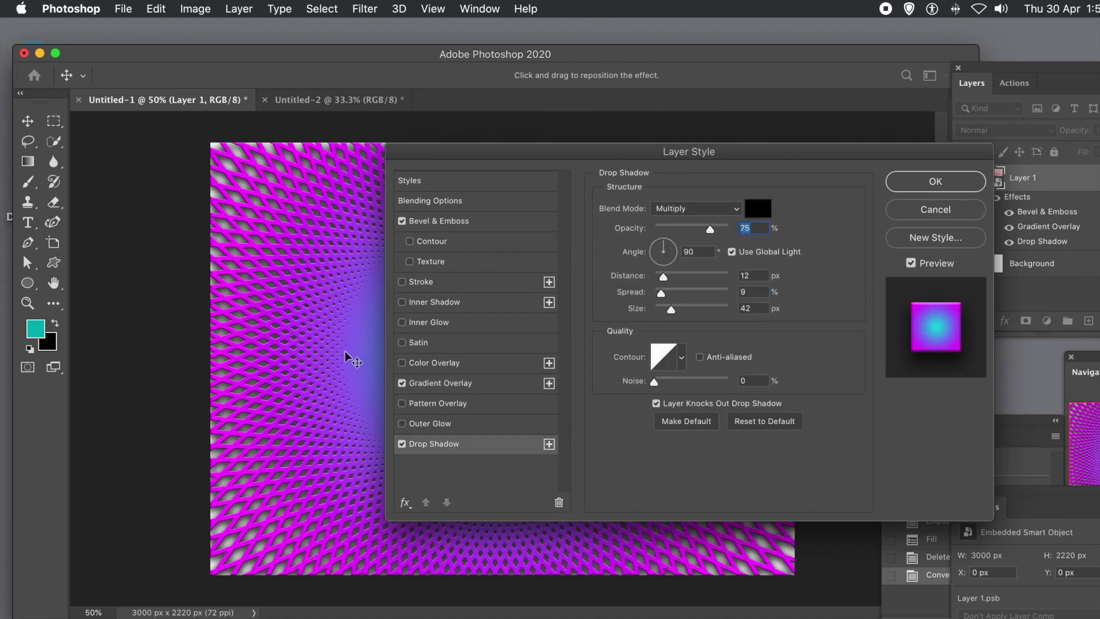
mouse_move(346, 352)
mouse_down()
mouse_move(403, 369)
mouse_move(344, 344)
mouse_up()
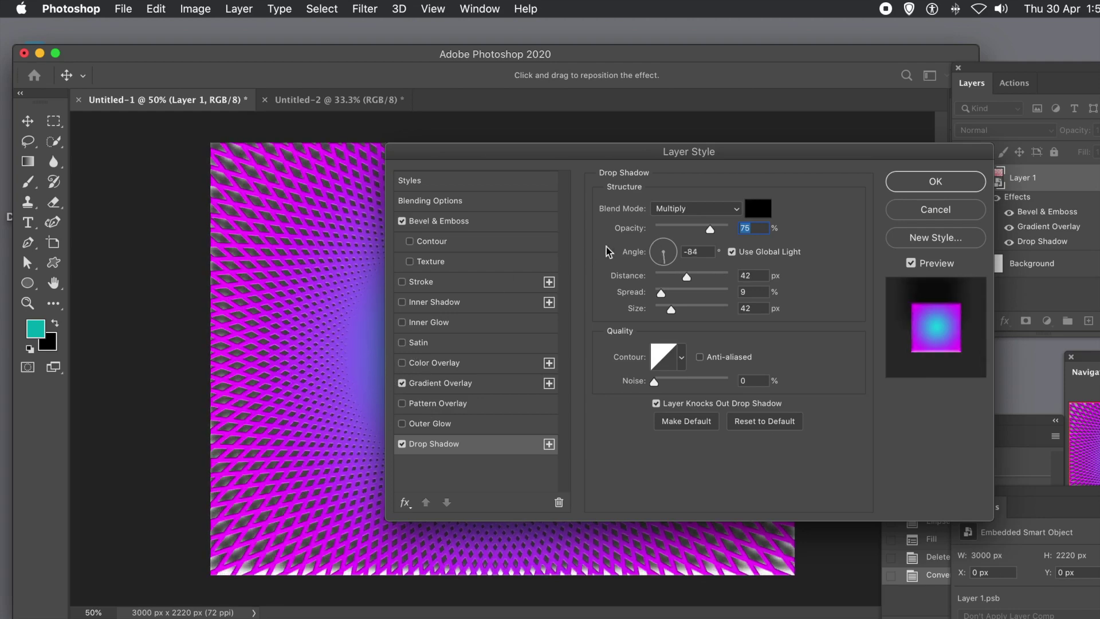
drag(685, 277, 669, 279)
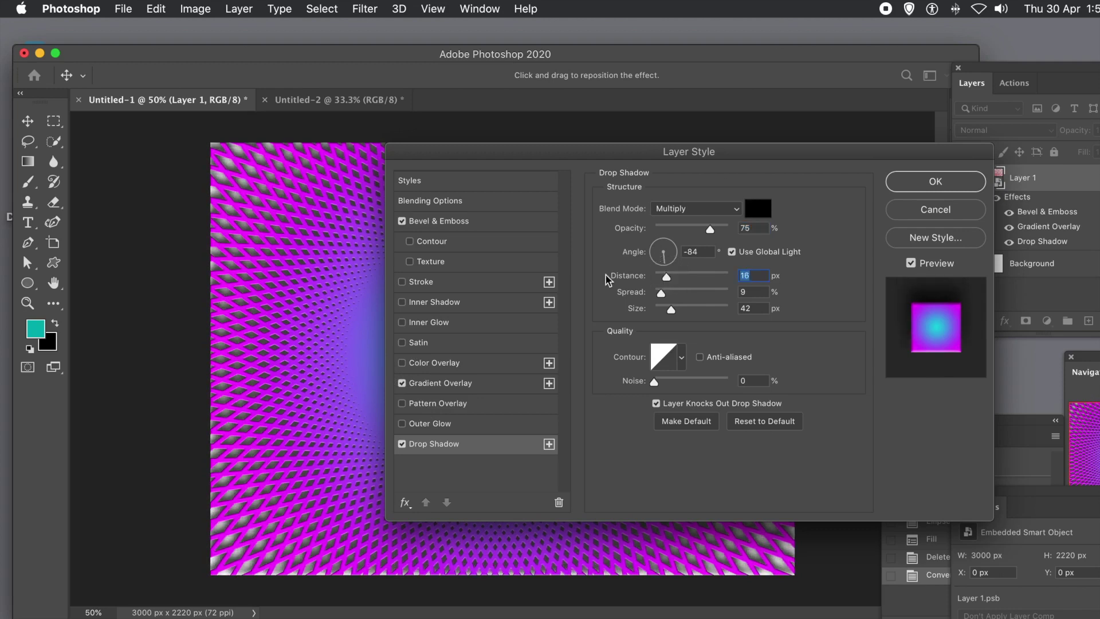
drag(468, 152, 491, 135)
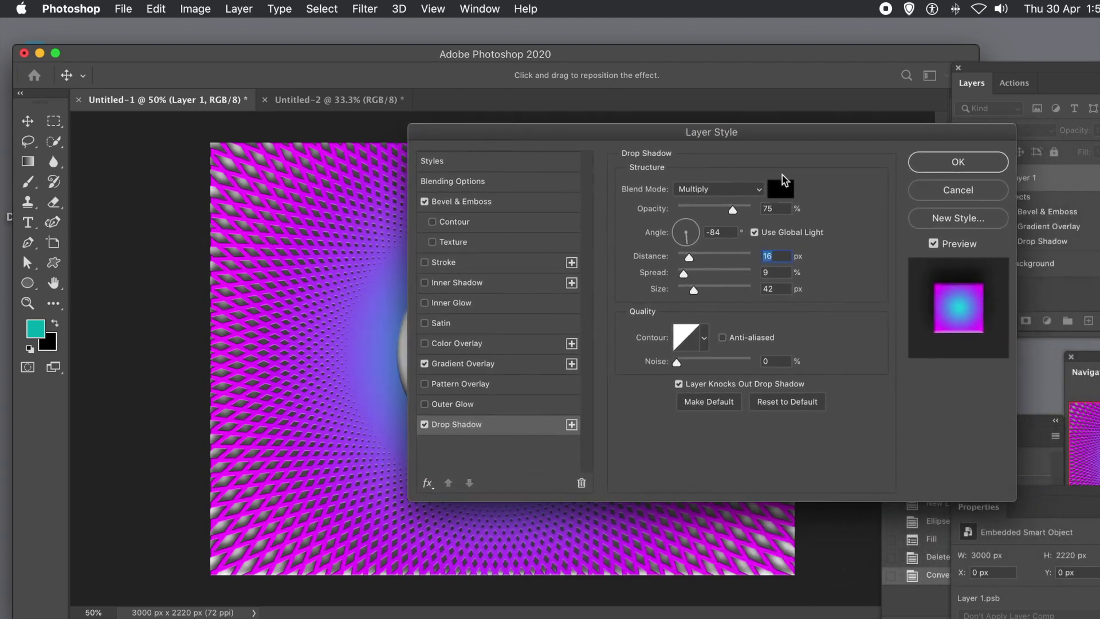
click(935, 166)
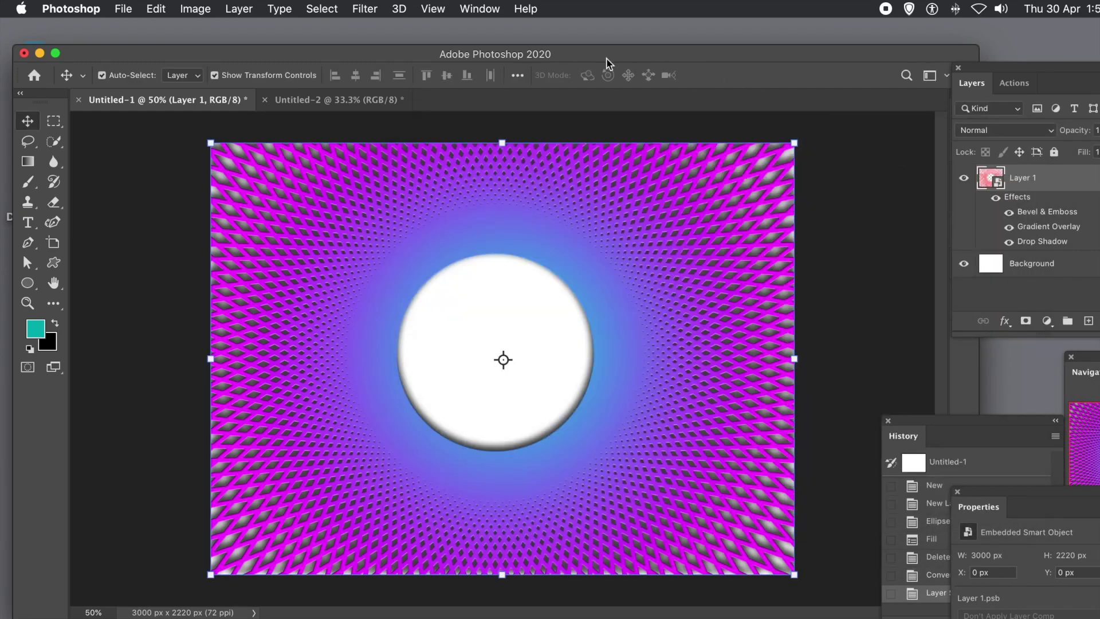
Convert the styled Layer 1 to a smart object so its effects are embedded
click(239, 9)
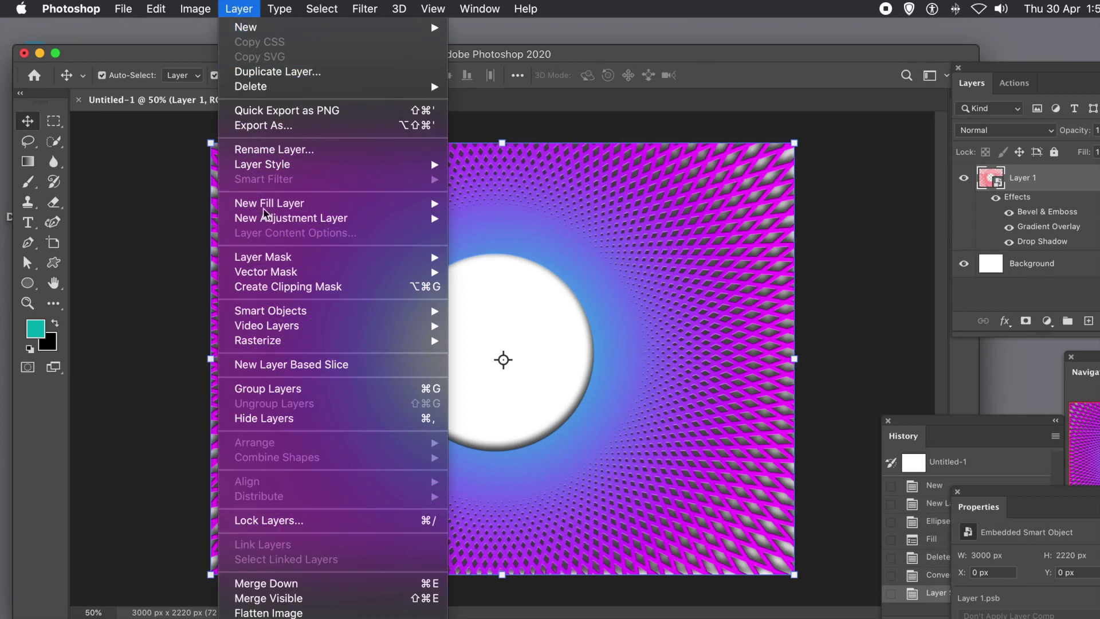
mouse_move(282, 313)
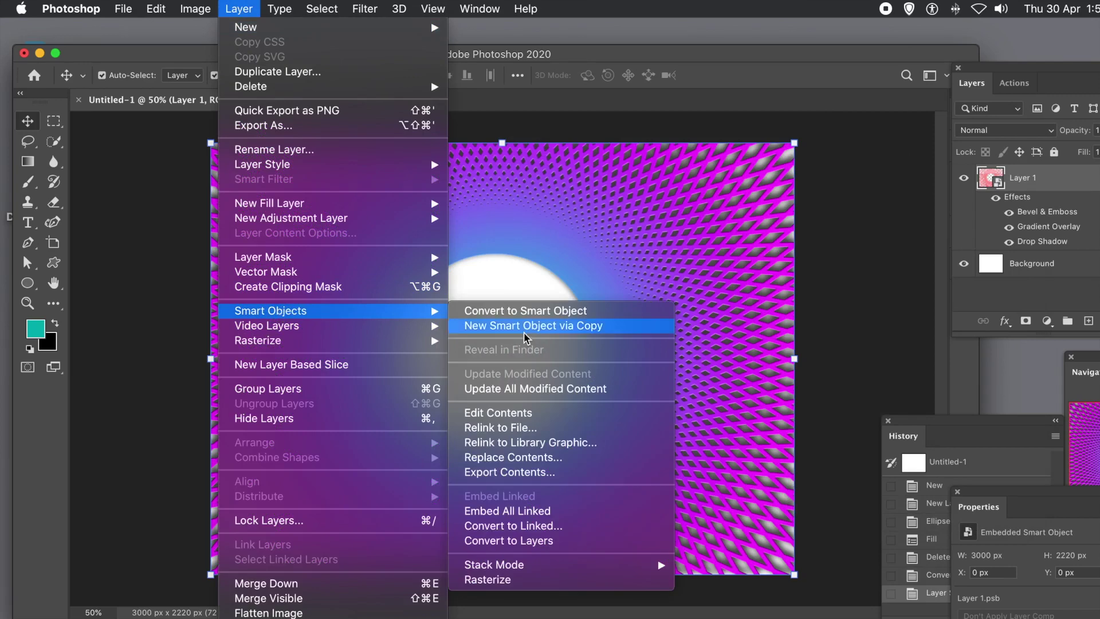
click(518, 308)
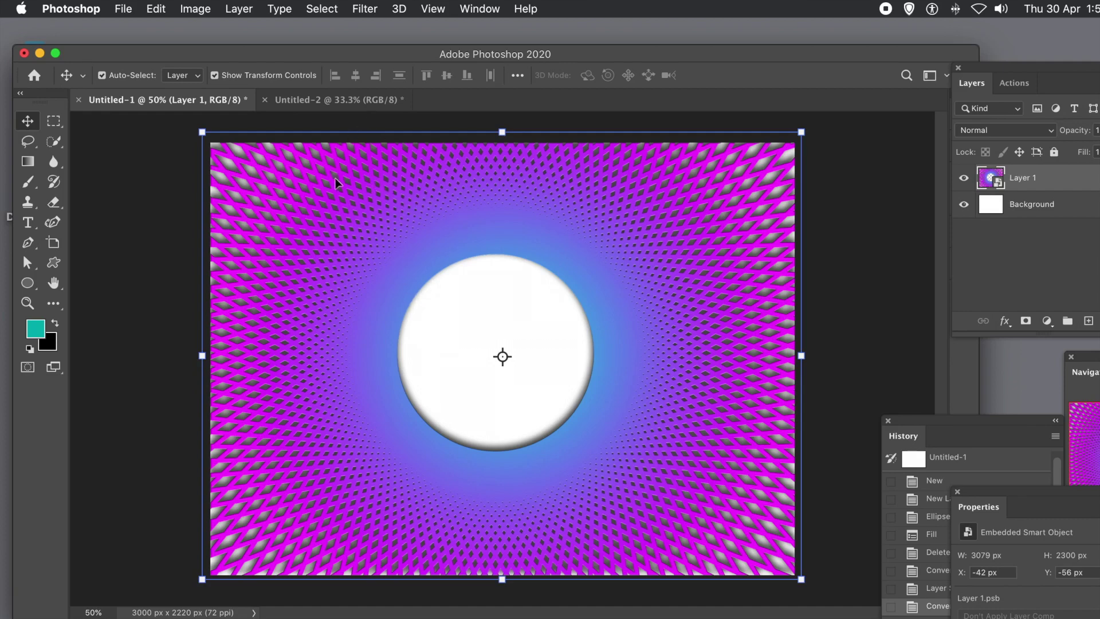
Open Layer 1 in Liquify and slightly expand the central hole with the Bloat tool at brush size 1710
click(362, 7)
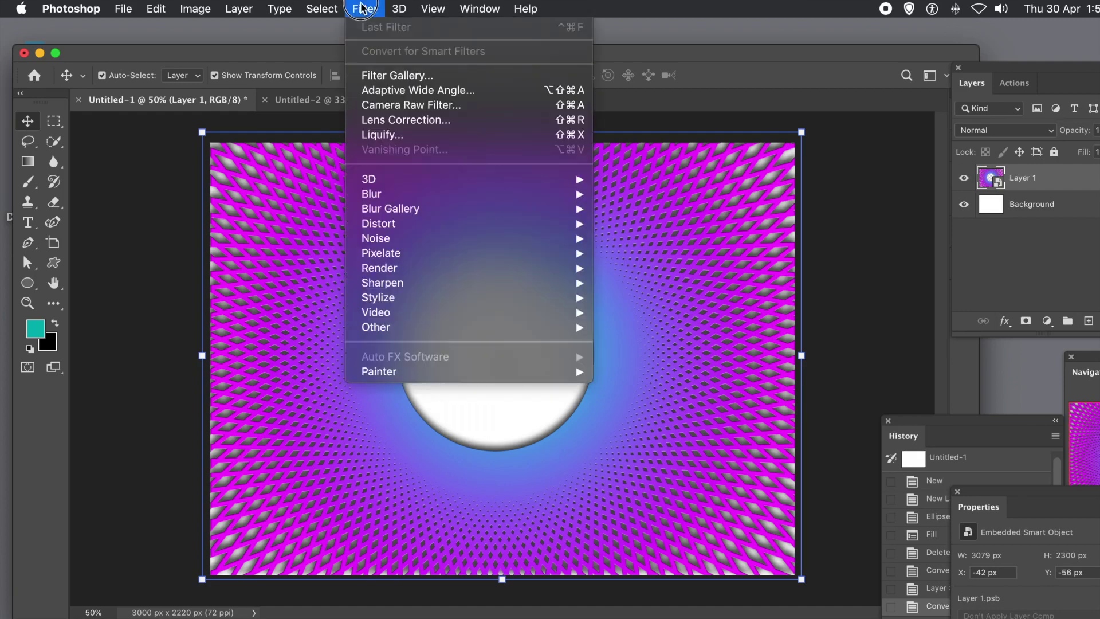
click(365, 137)
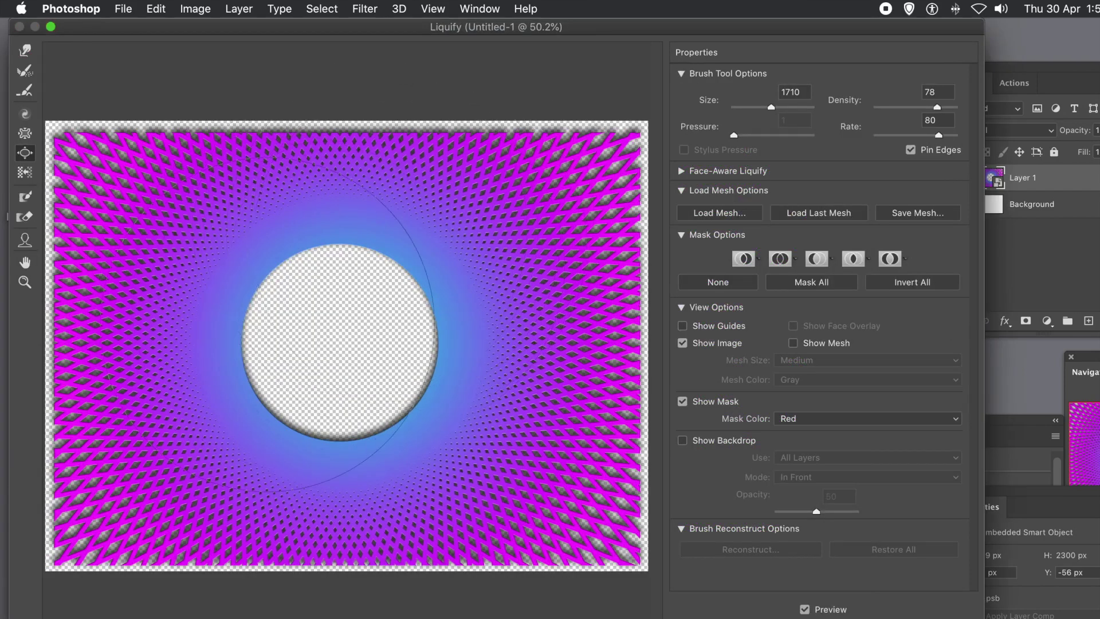
drag(363, 327, 404, 306)
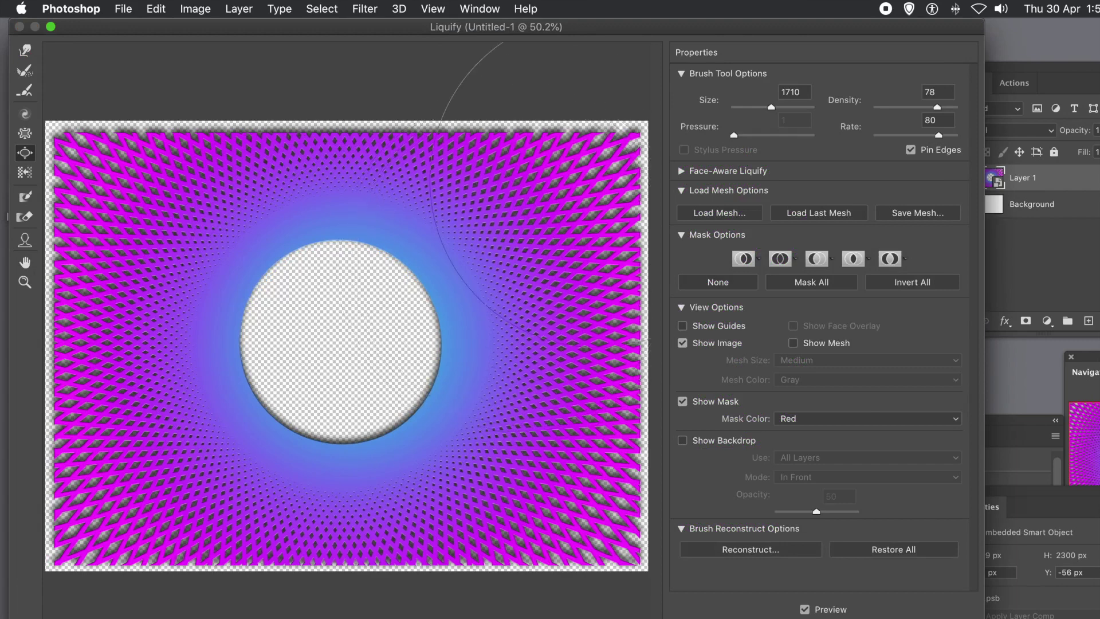
Push the right, left and upper-left edges of the central hole inward with the Forward Warp tool at brush size 918
click(28, 51)
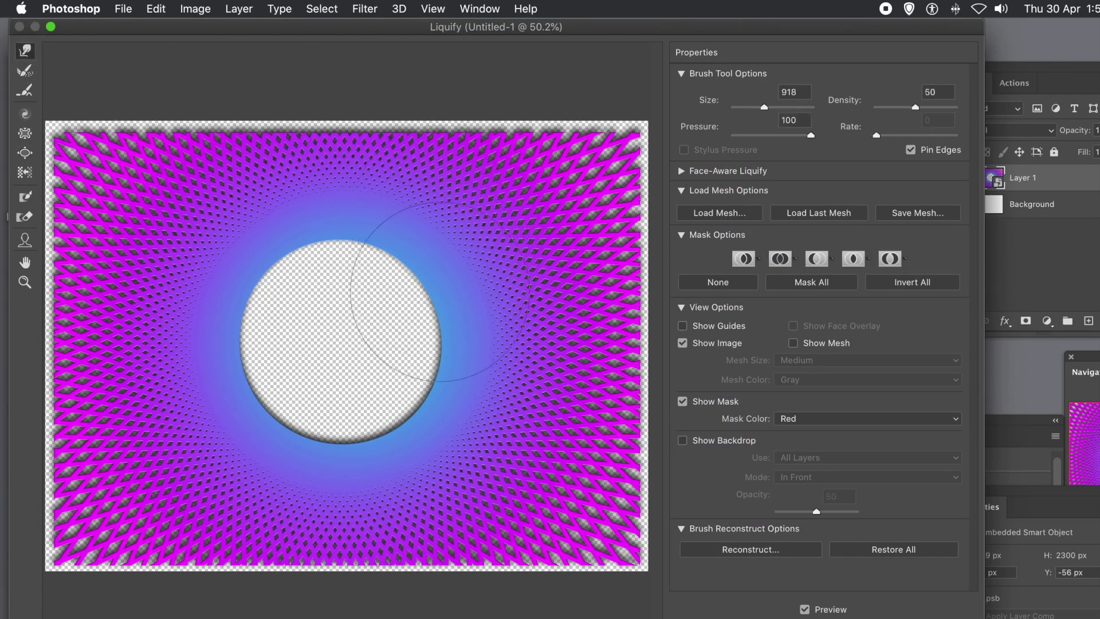
drag(472, 292, 367, 321)
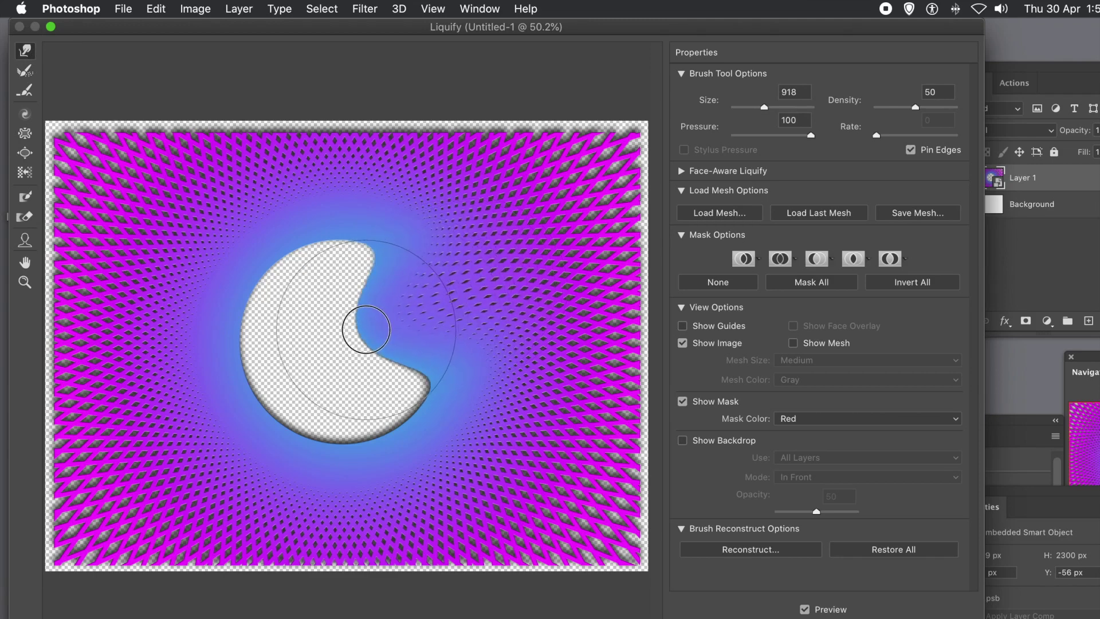
mouse_move(227, 373)
mouse_down()
mouse_move(258, 367)
mouse_move(281, 309)
mouse_up()
mouse_move(284, 241)
mouse_down()
mouse_move(296, 295)
mouse_move(292, 284)
mouse_up()
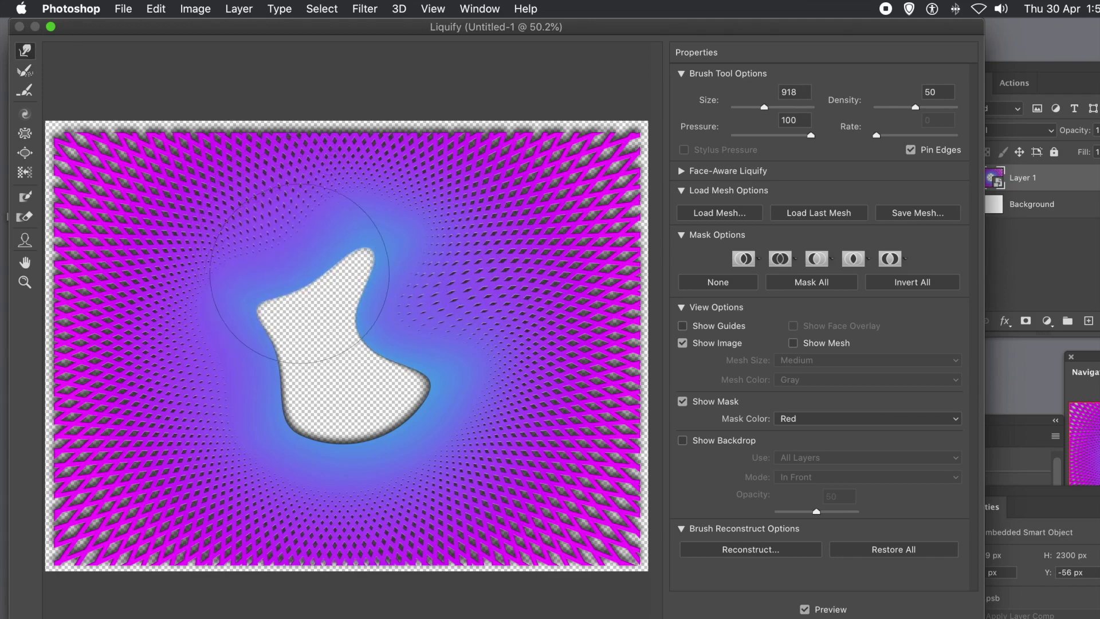
Try pushing a small notch into the hole's upper-left edge with a size 305 warp brush, and undo it
drag(764, 108, 754, 107)
drag(311, 264, 326, 312)
drag(275, 270, 304, 290)
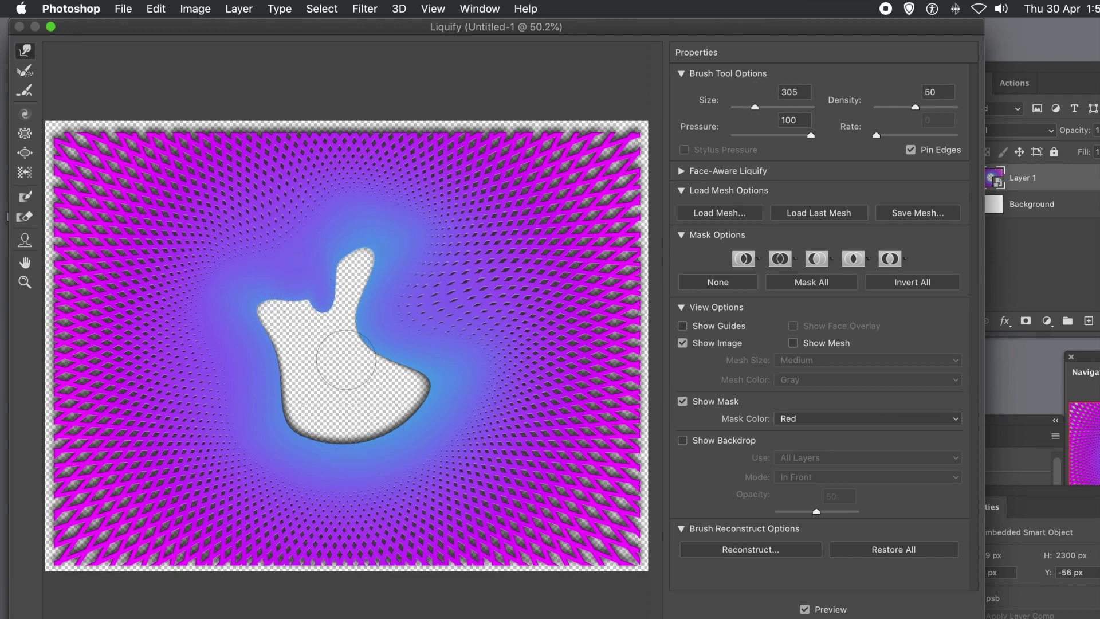
key(super+z)
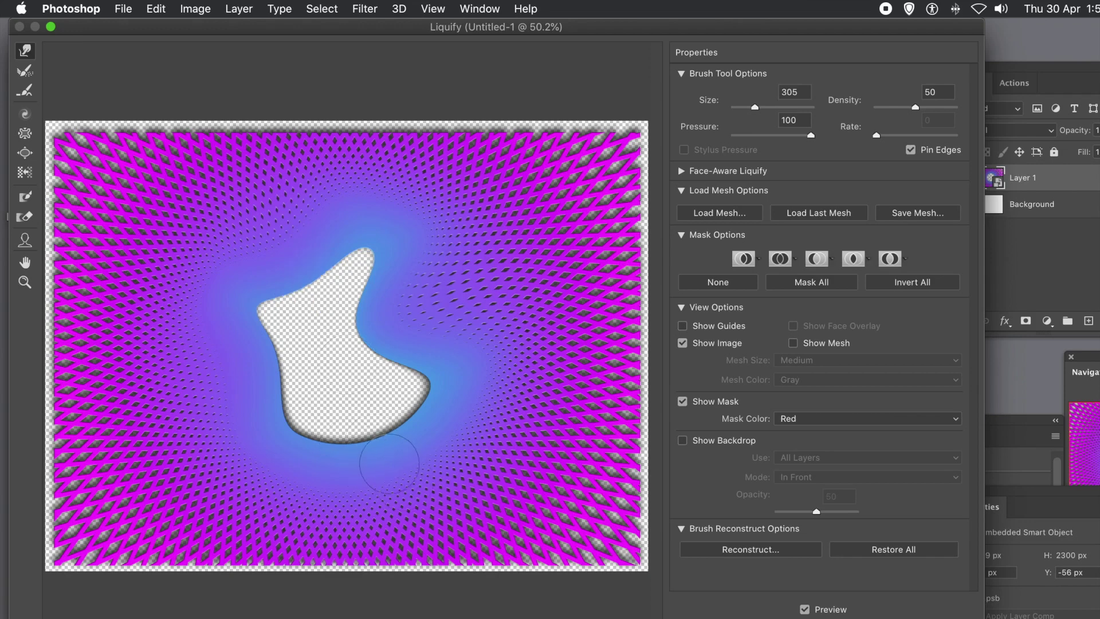
Set the warp brush size to 722 and push the hole's lower edge upward into a curved indentation
drag(759, 107, 764, 111)
drag(379, 451, 352, 402)
key(super+z)
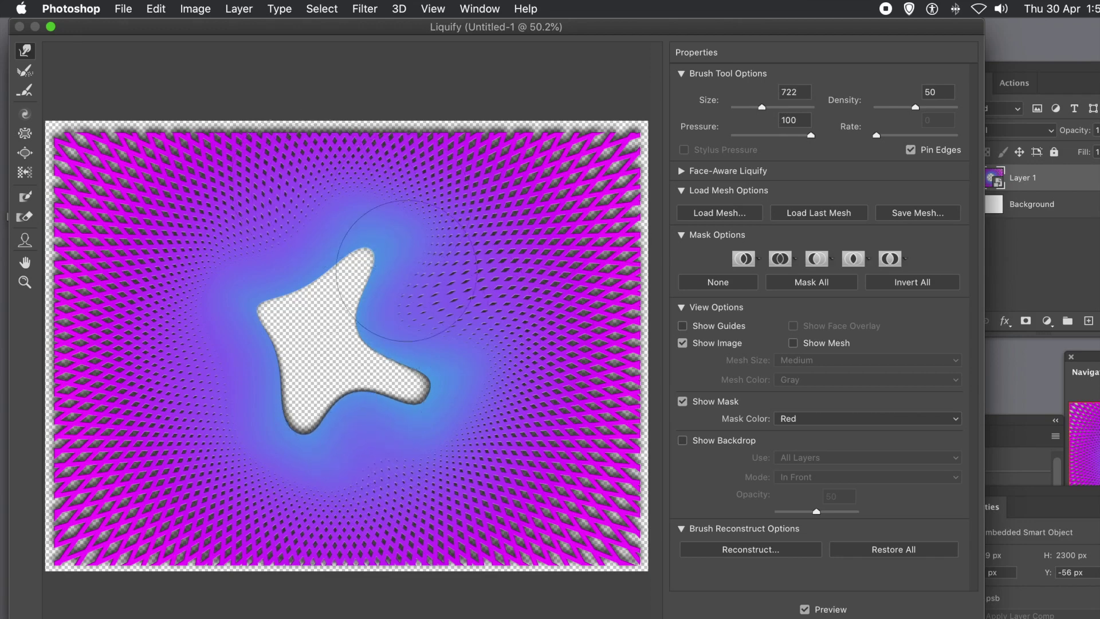
Push the mesh's outer edges outward toward the canvas borders on all sides with the size 722 warp brush, and apply Liquify
drag(584, 467, 627, 494)
mouse_move(624, 418)
mouse_down()
mouse_move(652, 397)
mouse_move(665, 413)
mouse_move(657, 467)
mouse_up()
drag(576, 300, 614, 301)
mouse_move(574, 231)
mouse_down()
mouse_move(625, 178)
mouse_move(564, 149)
mouse_move(578, 122)
mouse_up()
mouse_move(464, 115)
mouse_down()
mouse_move(347, 122)
mouse_move(320, 105)
mouse_move(204, 117)
mouse_move(166, 91)
mouse_move(166, 108)
mouse_move(107, 127)
mouse_move(88, 151)
mouse_move(57, 131)
mouse_up()
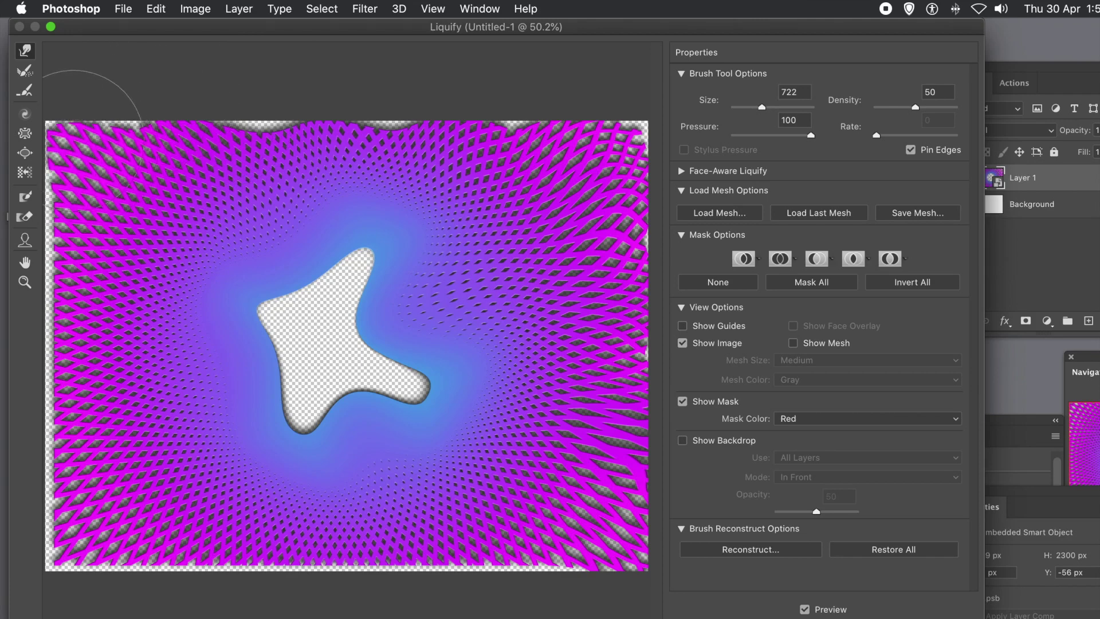
drag(109, 404, 66, 396)
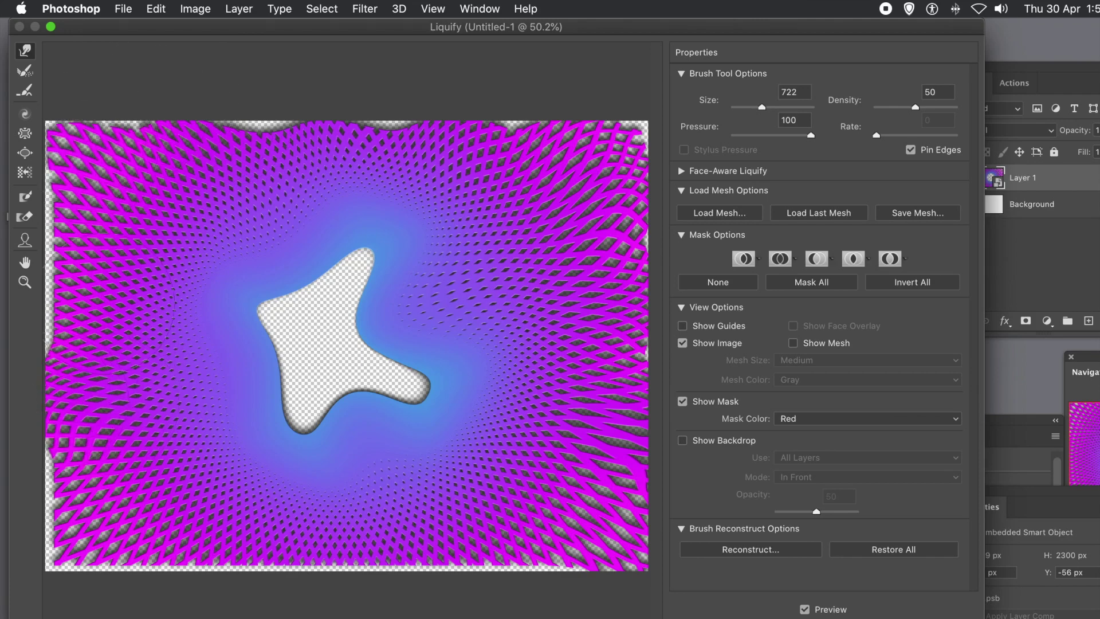
mouse_move(135, 288)
mouse_down()
mouse_move(126, 269)
mouse_move(146, 355)
mouse_up()
mouse_move(86, 513)
mouse_down()
mouse_move(17, 528)
mouse_move(146, 563)
mouse_move(192, 529)
mouse_move(182, 552)
mouse_up()
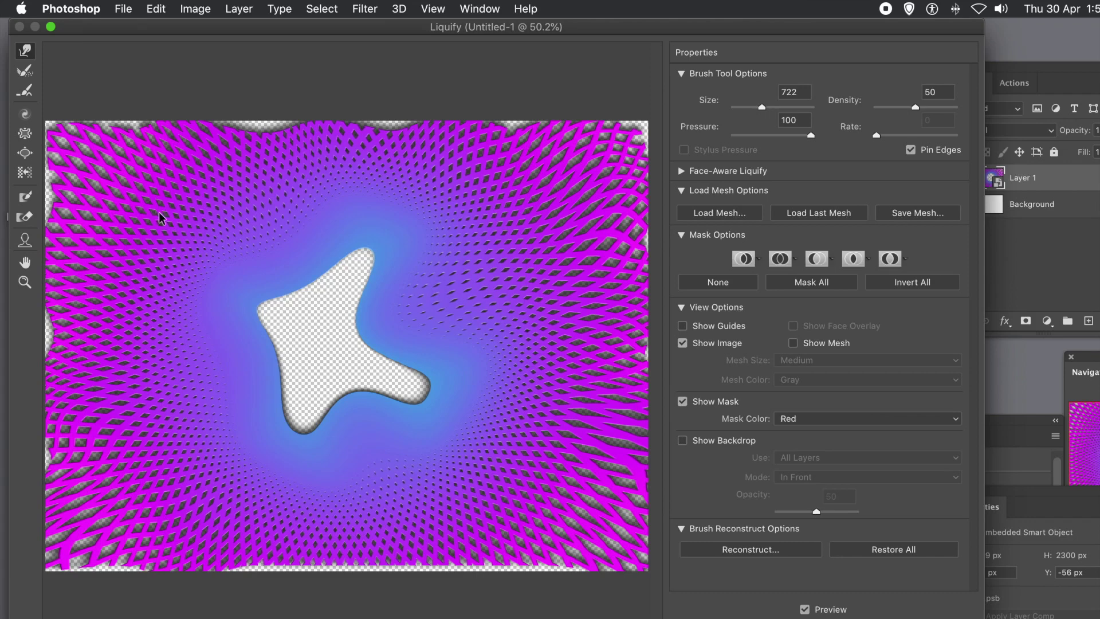
key(Return)
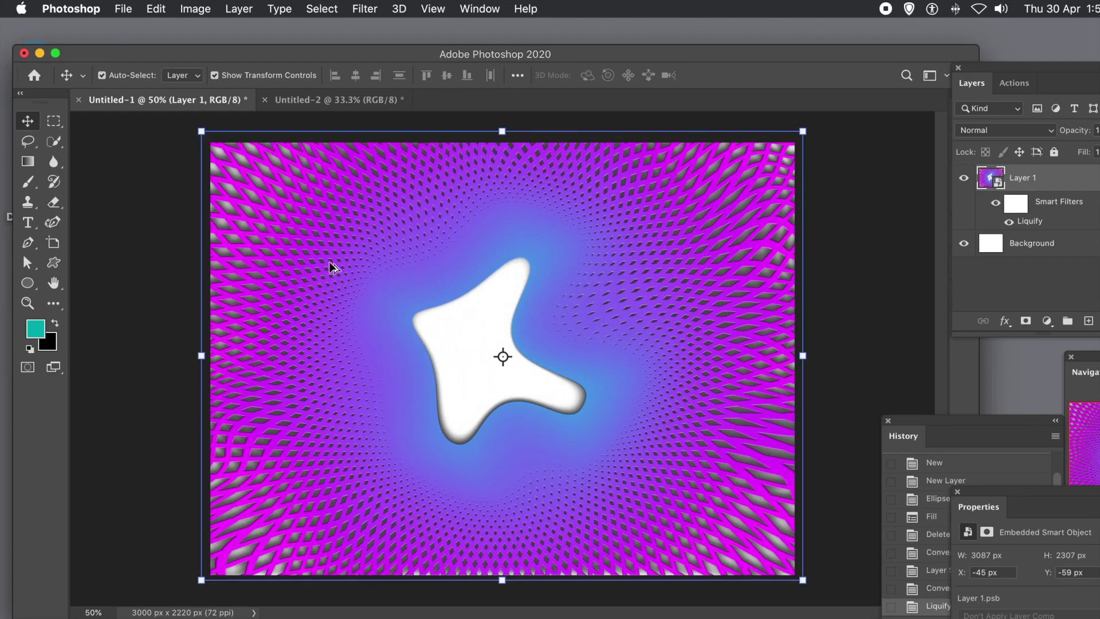
Duplicate Layer 1 and enlarge the copy to about 3793 by 2808 px, roughly centred on the canvas
mouse_move(327, 262)
mouse_down()
mouse_move(304, 215)
mouse_move(339, 233)
mouse_move(319, 260)
mouse_move(324, 302)
mouse_move(323, 260)
mouse_up()
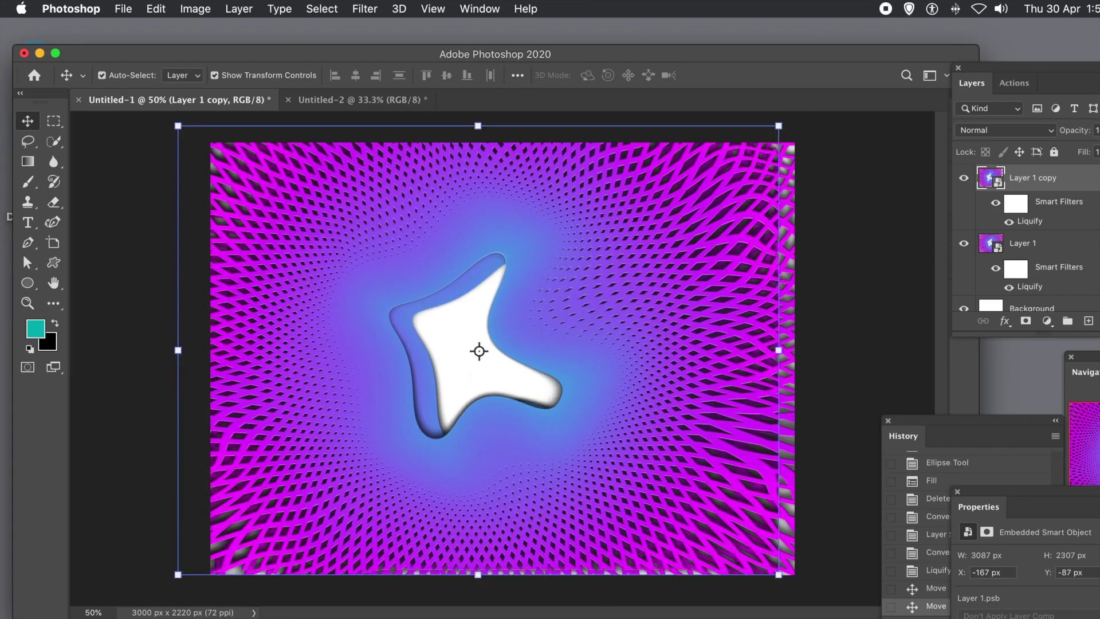
drag(1086, 360, 713, 246)
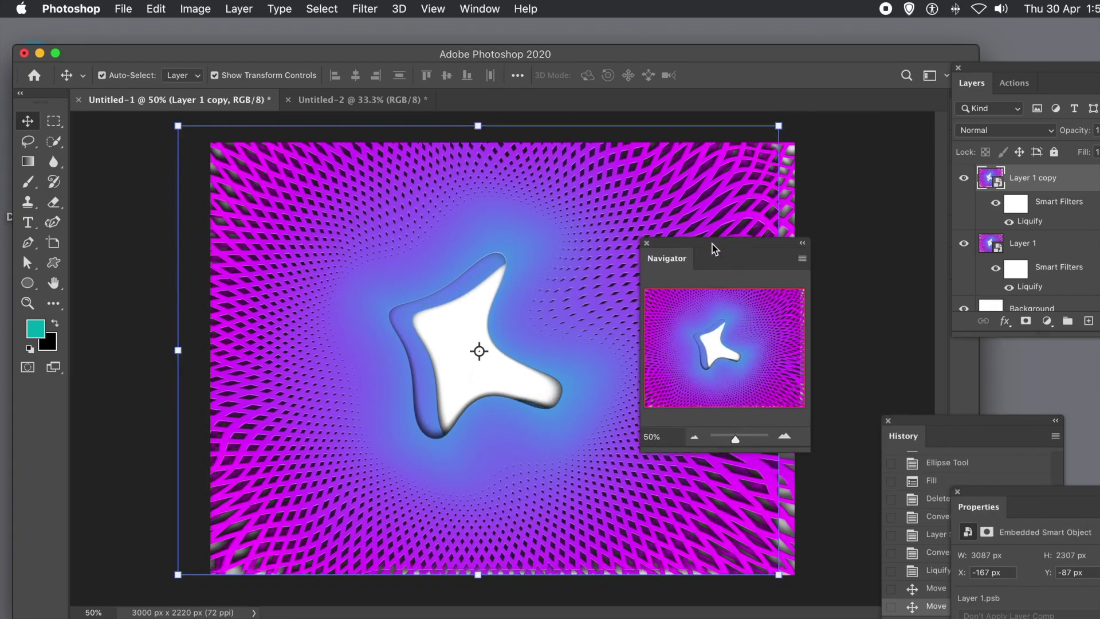
drag(735, 439, 737, 446)
drag(696, 510, 762, 551)
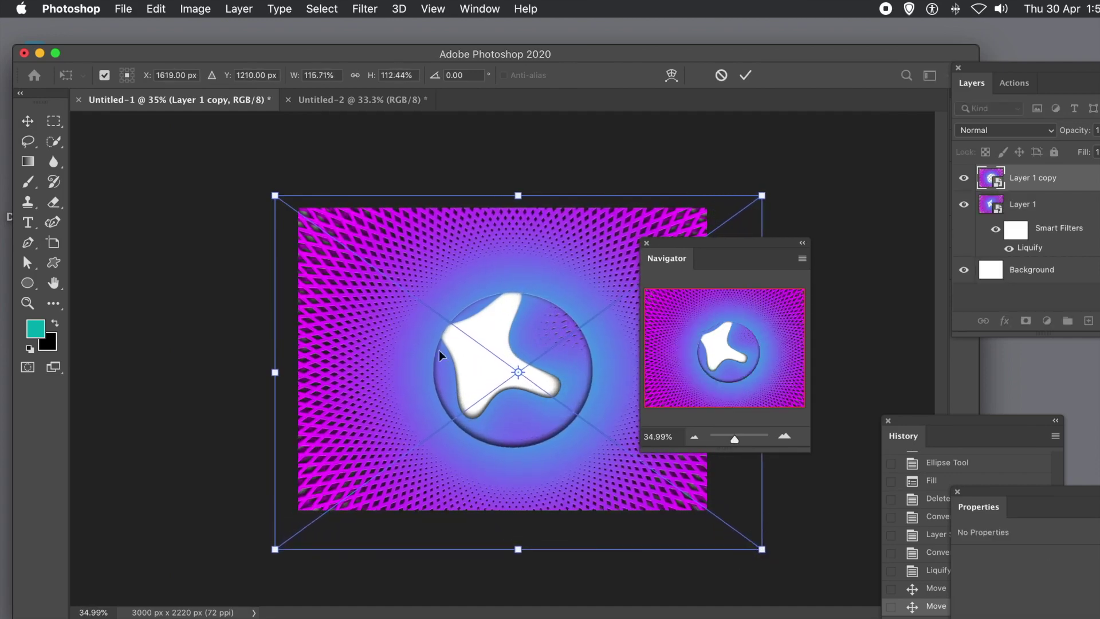
drag(281, 197, 244, 165)
click(373, 276)
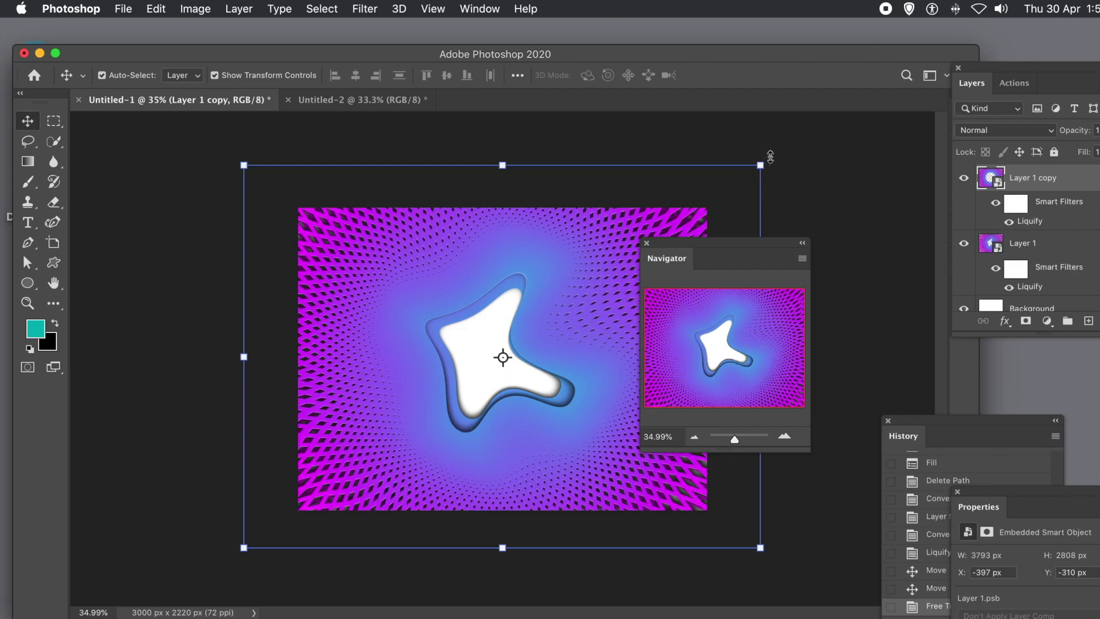
Rotate Layer 1 copy about 8.9 degrees clockwise and apply the transform
drag(773, 156, 789, 207)
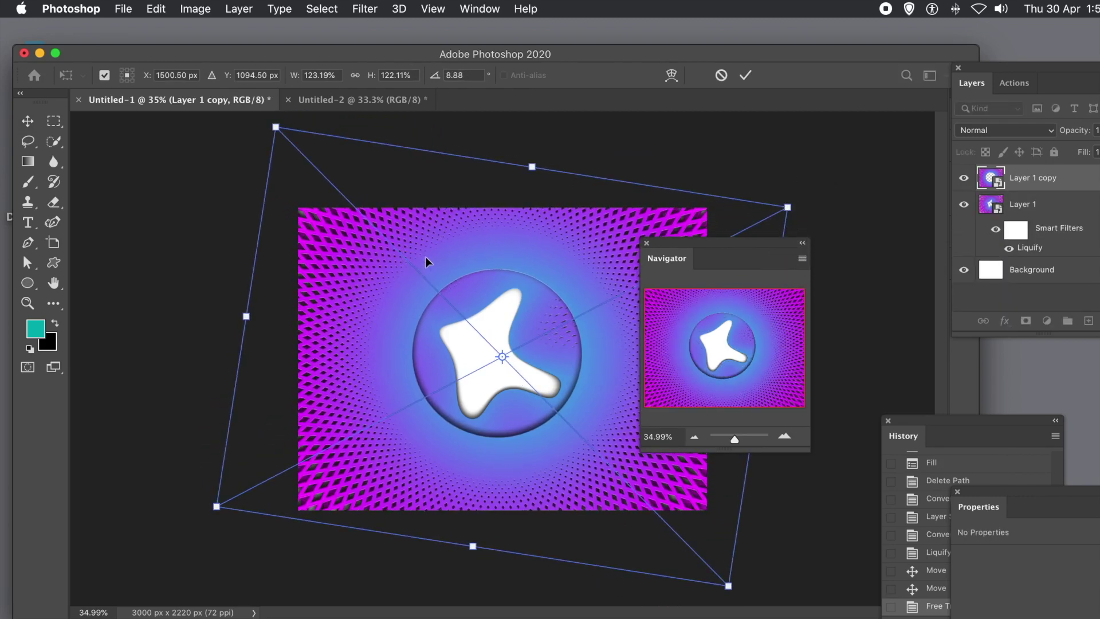
key(super+z)
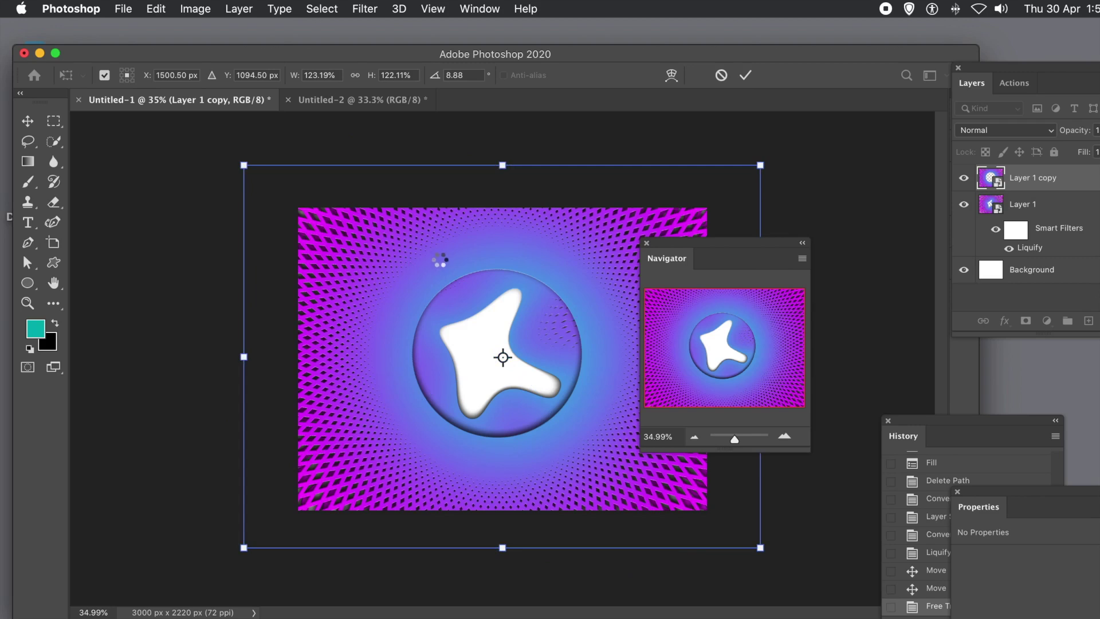
key(Return)
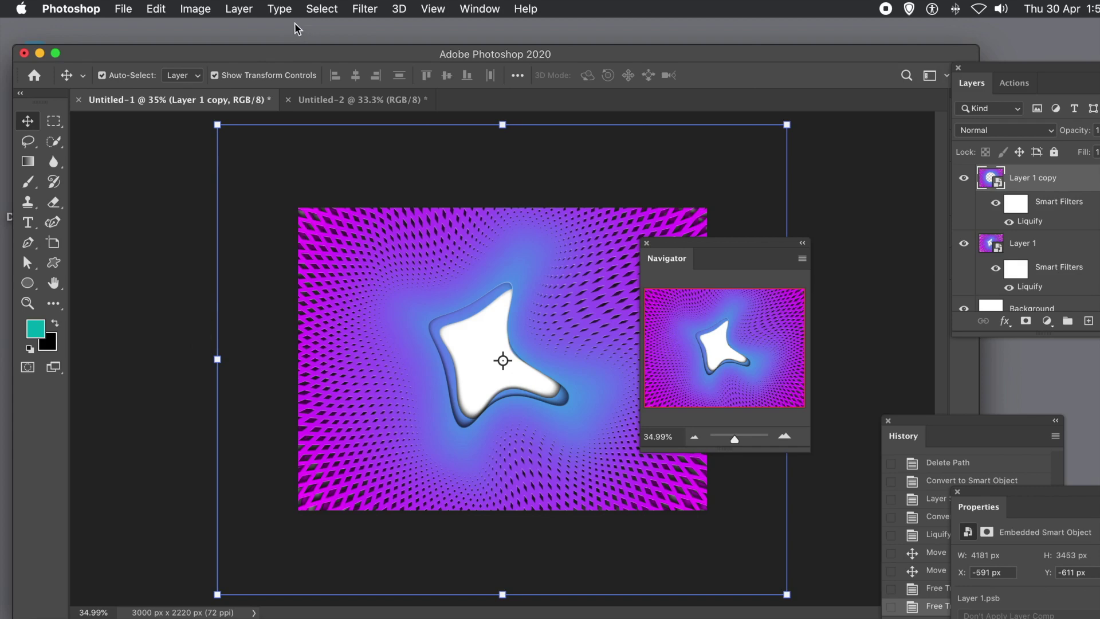
Add a Multiply drop shadow to Layer 1 copy with angle -105°, distance 77 px, spread 20%, size 62 px and reduced opacity
click(238, 9)
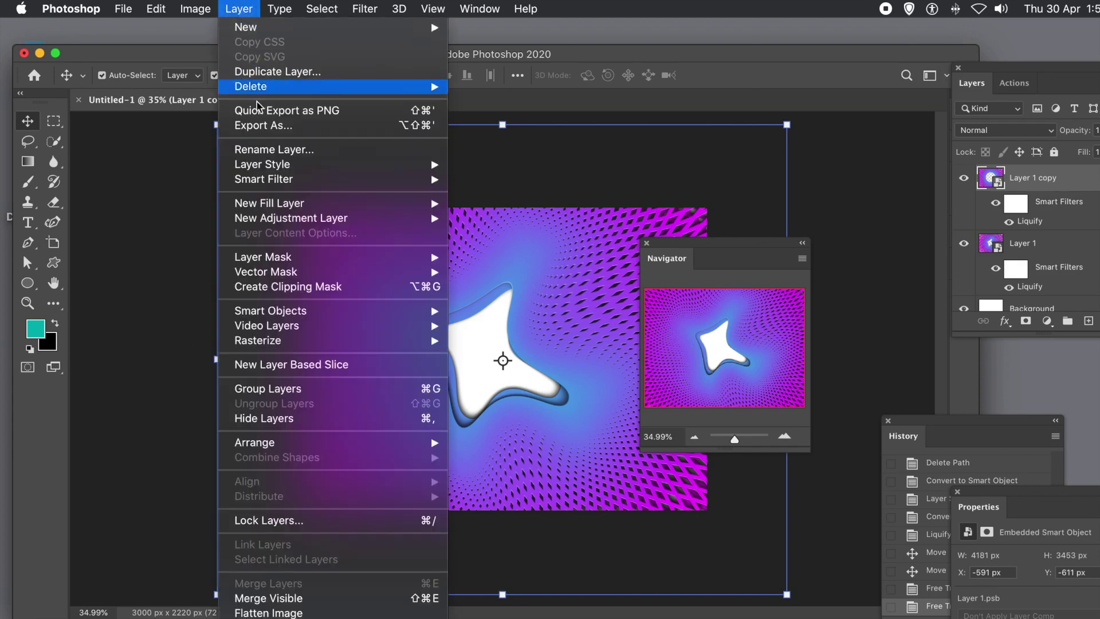
mouse_move(259, 187)
mouse_move(280, 166)
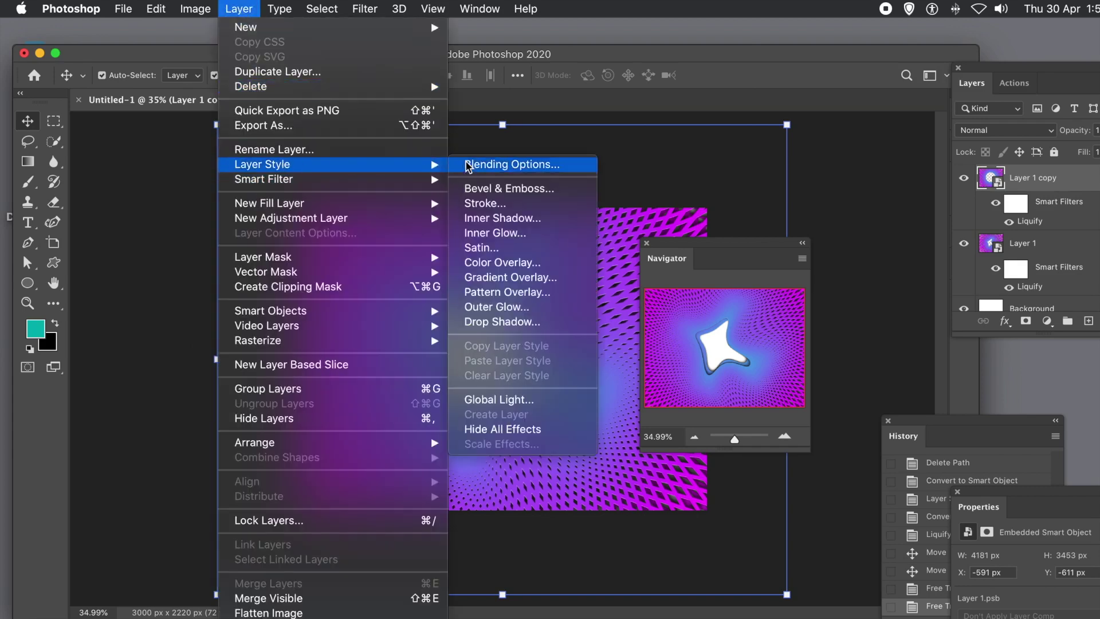
click(480, 322)
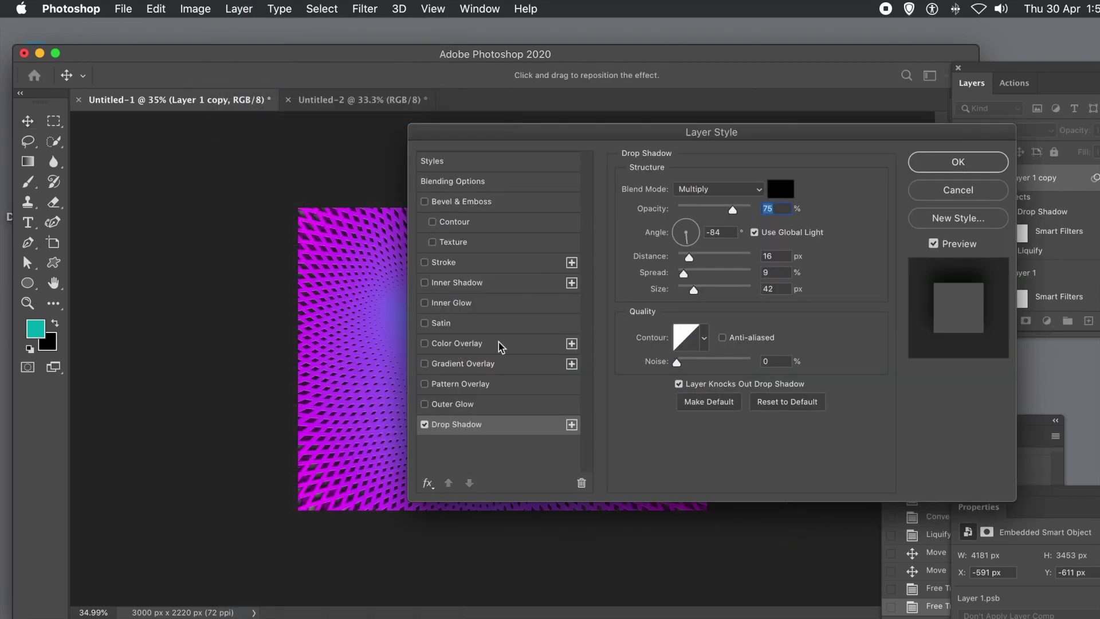
drag(491, 131, 646, 145)
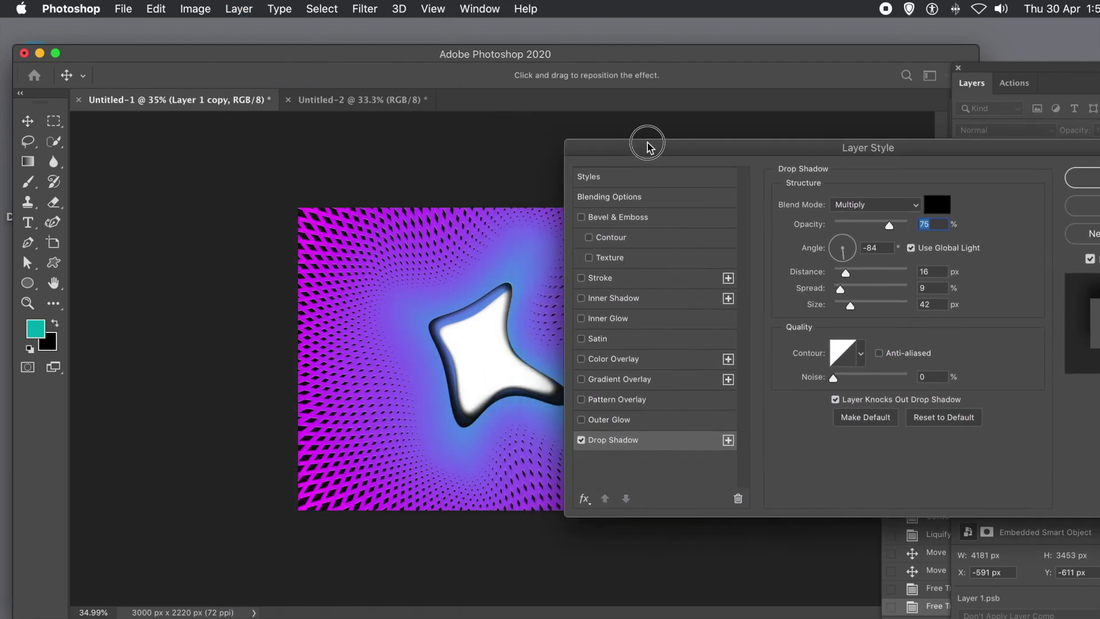
mouse_move(493, 357)
mouse_down()
mouse_move(492, 329)
mouse_move(496, 341)
mouse_up()
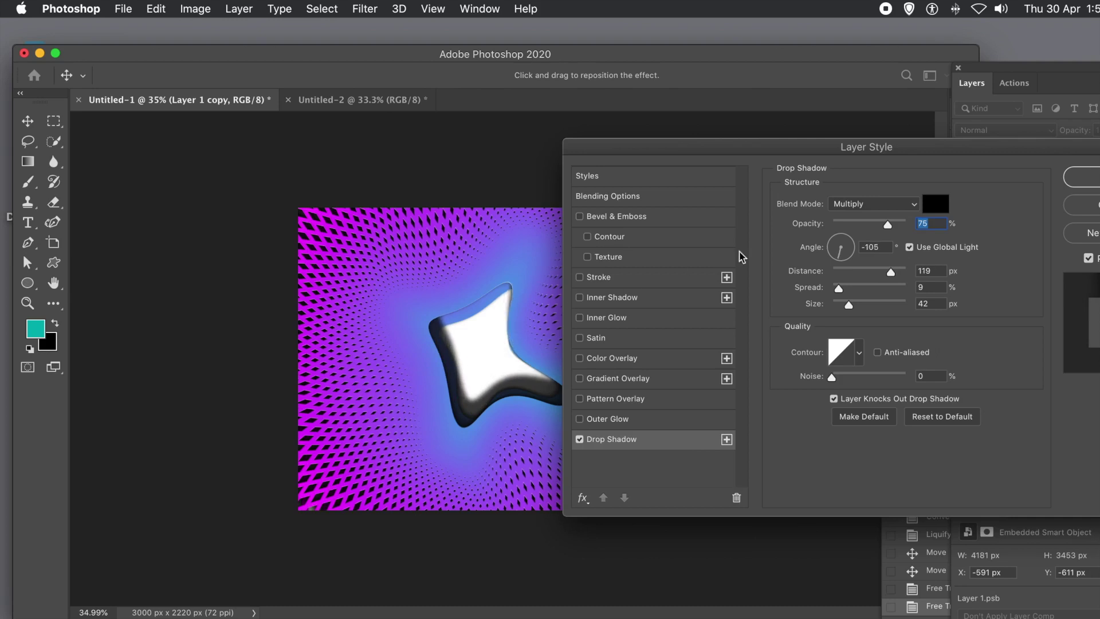
drag(869, 274, 881, 274)
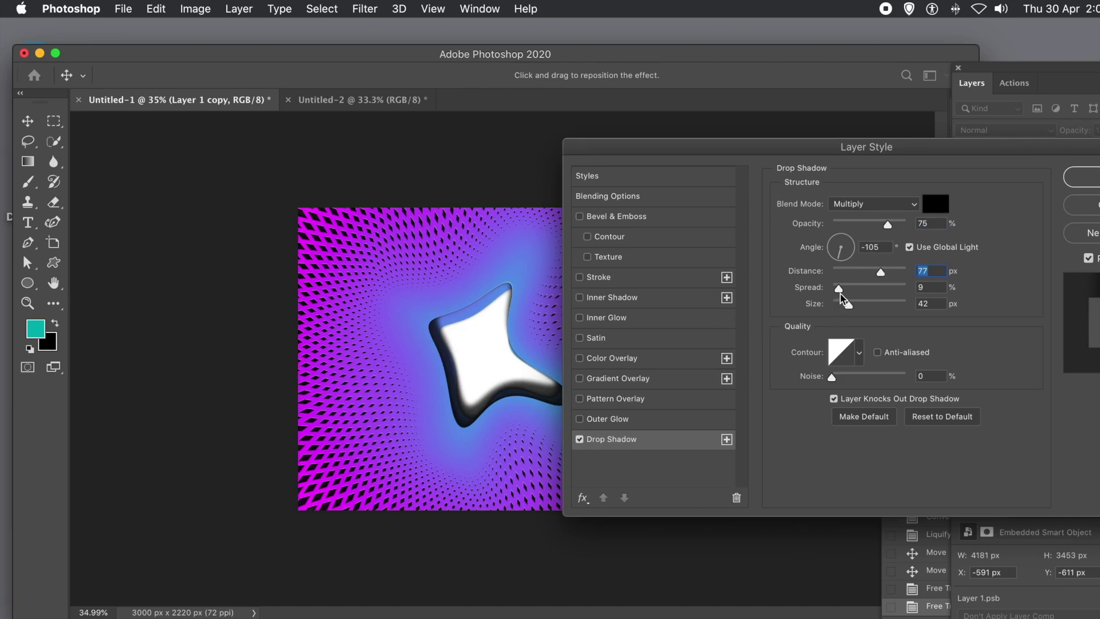
drag(844, 290, 854, 304)
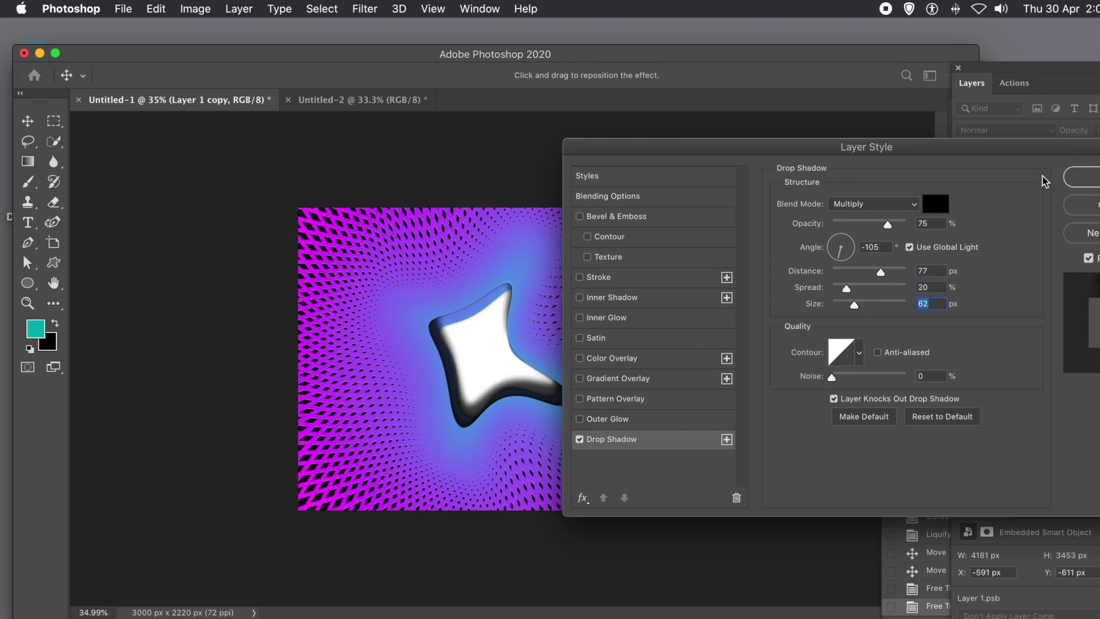
drag(871, 221, 871, 223)
click(1083, 181)
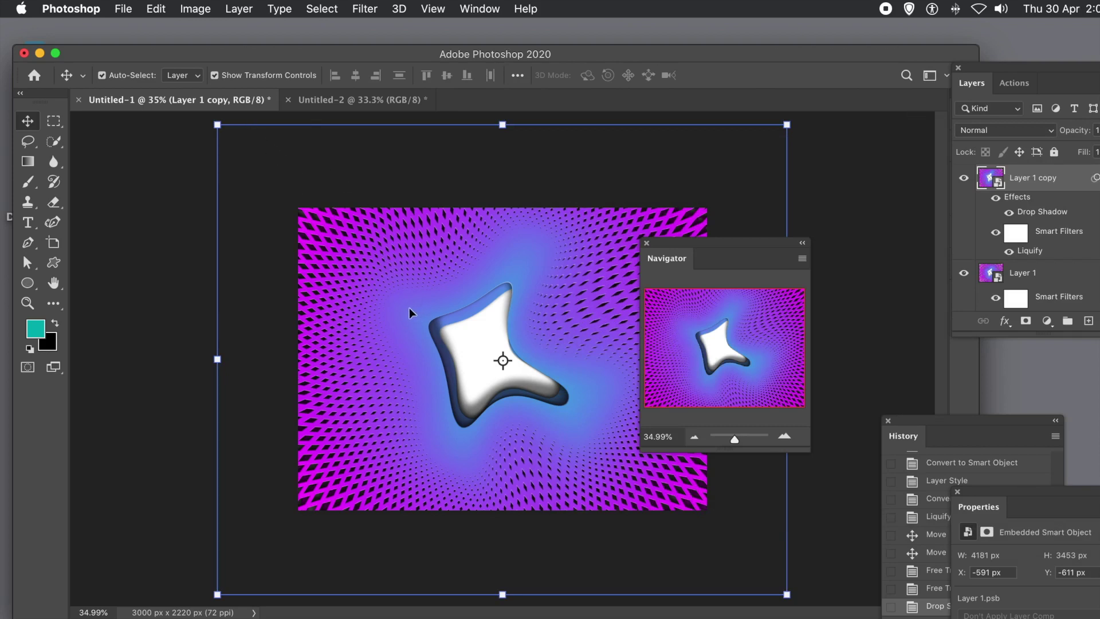
Duplicate Layer 1 copy slightly down and to the right, and stretch its central hole into additional star-like points with Liquify's Forward Warp tool
mouse_move(408, 305)
mouse_down()
mouse_move(367, 261)
mouse_move(350, 268)
mouse_move(373, 331)
mouse_move(385, 308)
mouse_move(405, 304)
mouse_up()
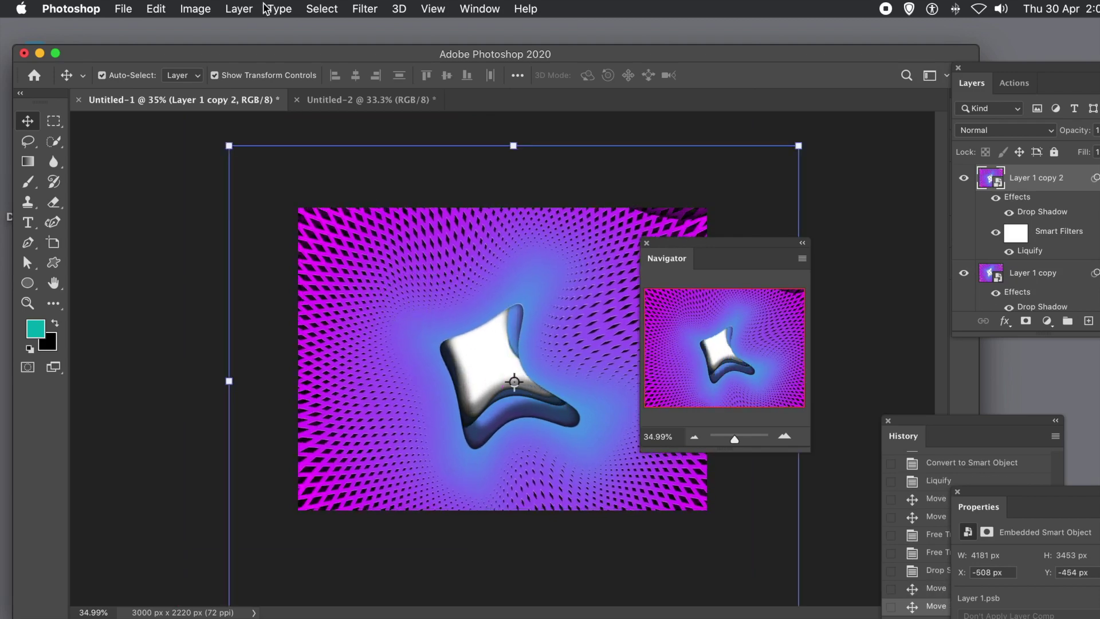
click(367, 11)
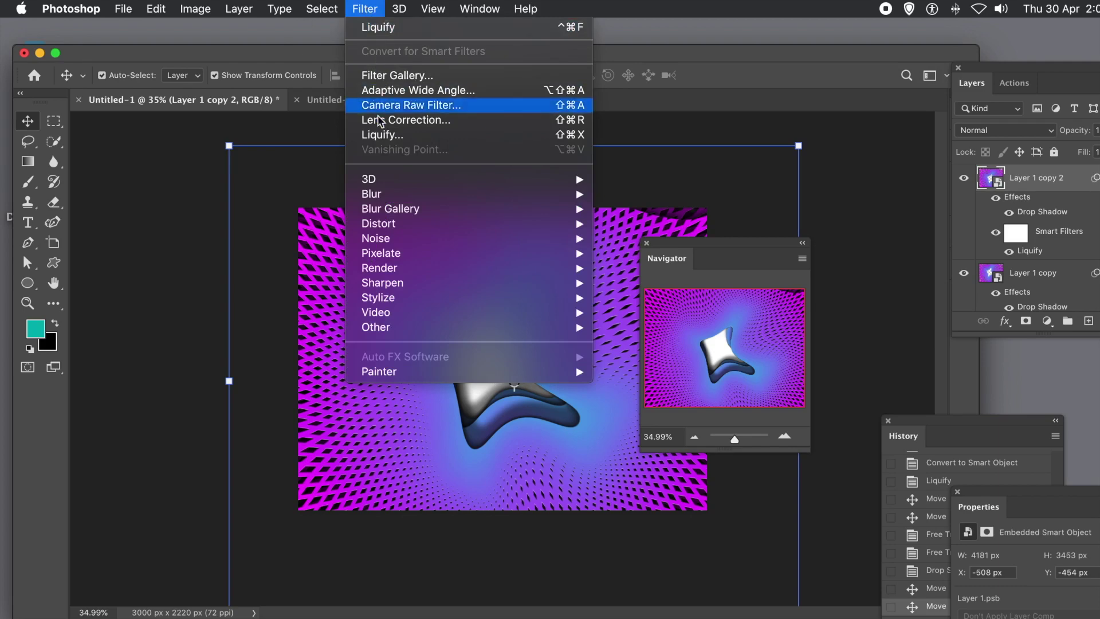
click(378, 138)
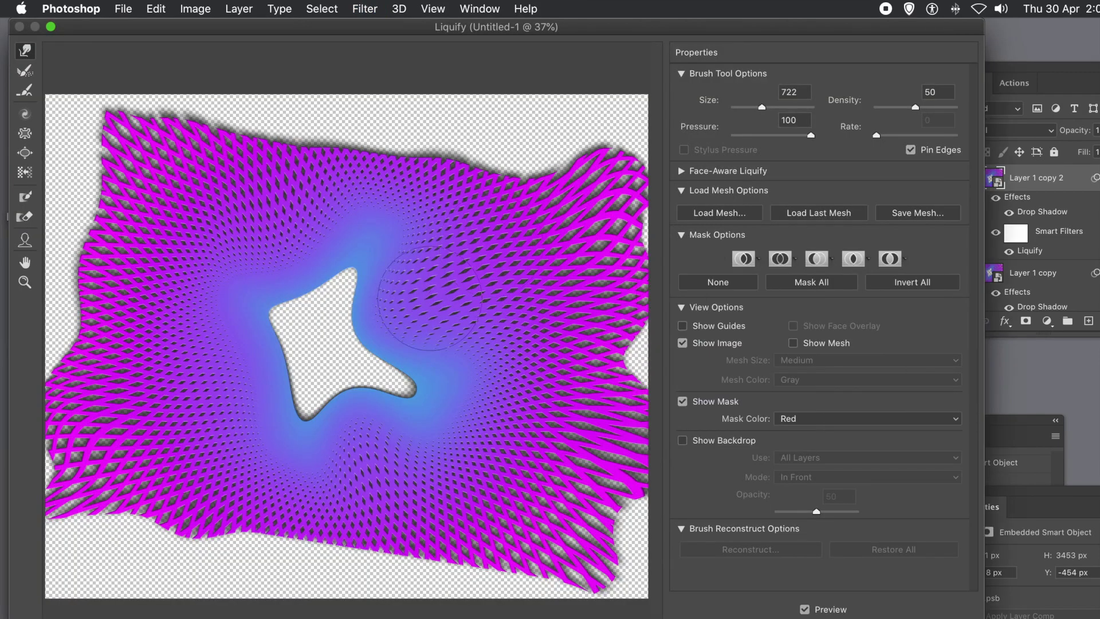
drag(295, 310, 265, 232)
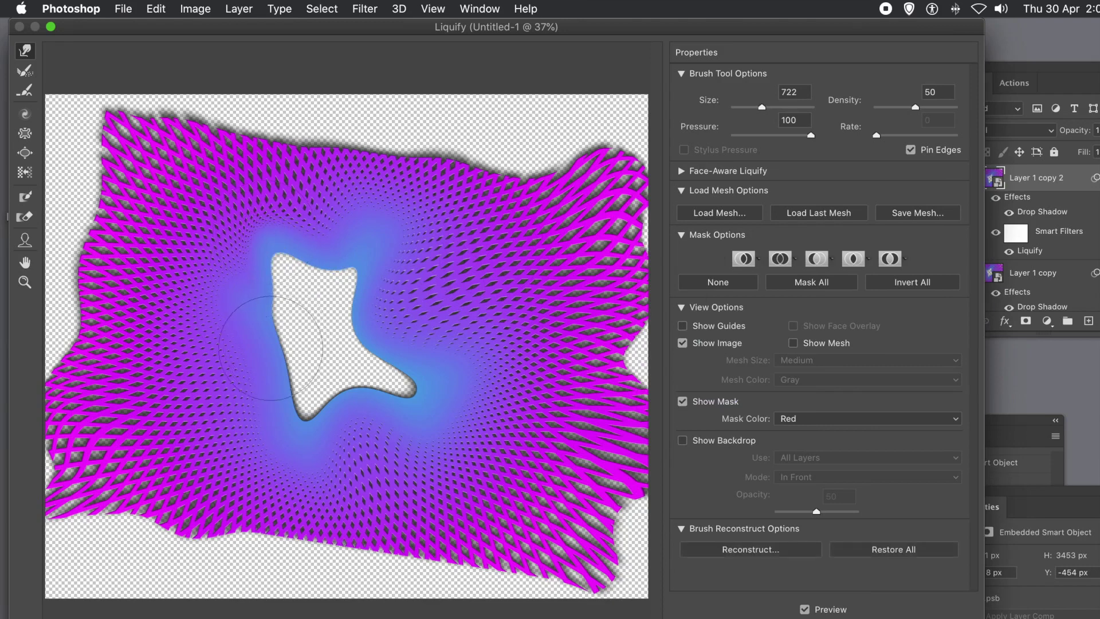
drag(287, 358, 187, 380)
mouse_move(269, 307)
mouse_down()
mouse_move(319, 295)
mouse_move(384, 308)
mouse_move(466, 299)
mouse_up()
Pull the duplicated mesh's outer edges outward around the canvas with the size 722 warp brush, and apply Liquify
mouse_move(289, 169)
mouse_down()
mouse_move(255, 75)
mouse_move(261, 83)
mouse_up()
mouse_move(412, 161)
mouse_down()
mouse_move(475, 99)
mouse_move(502, 197)
mouse_move(553, 141)
mouse_up()
mouse_move(218, 163)
mouse_down()
mouse_move(161, 160)
mouse_move(118, 127)
mouse_up()
mouse_move(51, 216)
mouse_down()
mouse_move(22, 217)
mouse_move(106, 292)
mouse_move(23, 287)
mouse_up()
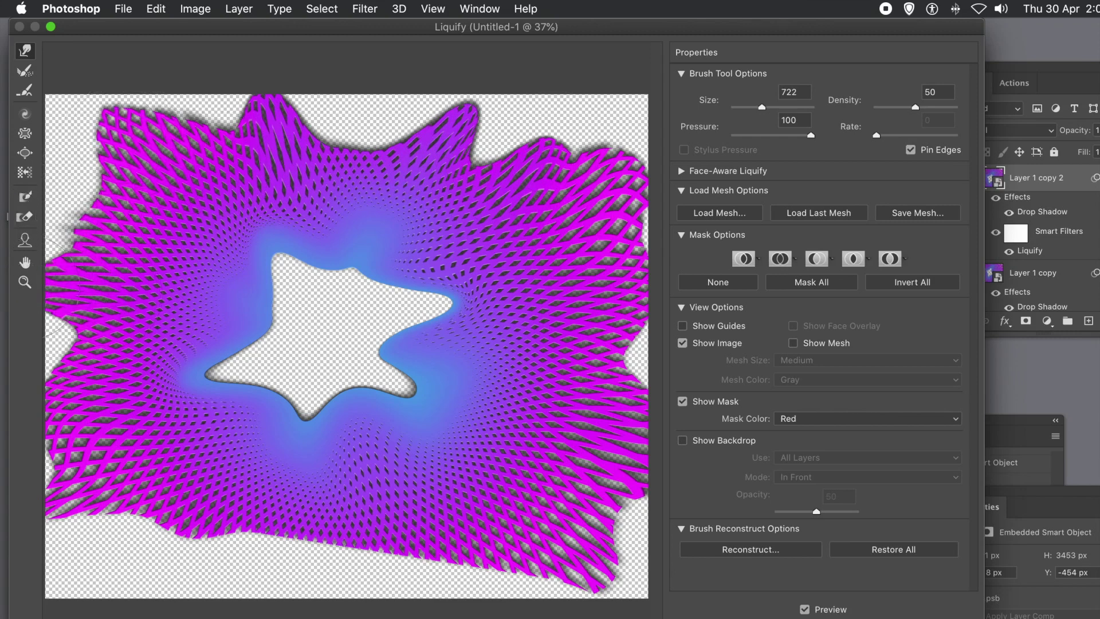
drag(115, 195, 63, 135)
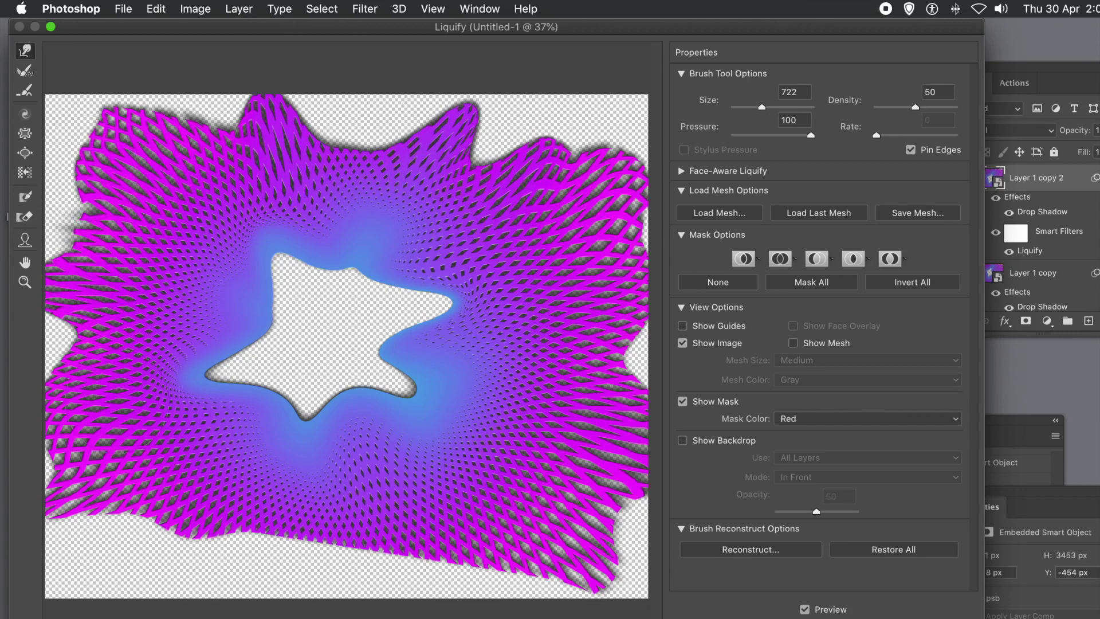
mouse_move(95, 536)
mouse_down()
mouse_move(217, 521)
mouse_move(203, 573)
mouse_move(294, 511)
mouse_move(311, 516)
mouse_move(305, 559)
mouse_move(386, 547)
mouse_move(431, 570)
mouse_move(498, 528)
mouse_move(503, 565)
mouse_move(566, 557)
mouse_move(597, 581)
mouse_move(594, 515)
mouse_move(627, 516)
mouse_up()
mouse_move(573, 467)
mouse_down()
mouse_move(599, 472)
mouse_move(591, 488)
mouse_up()
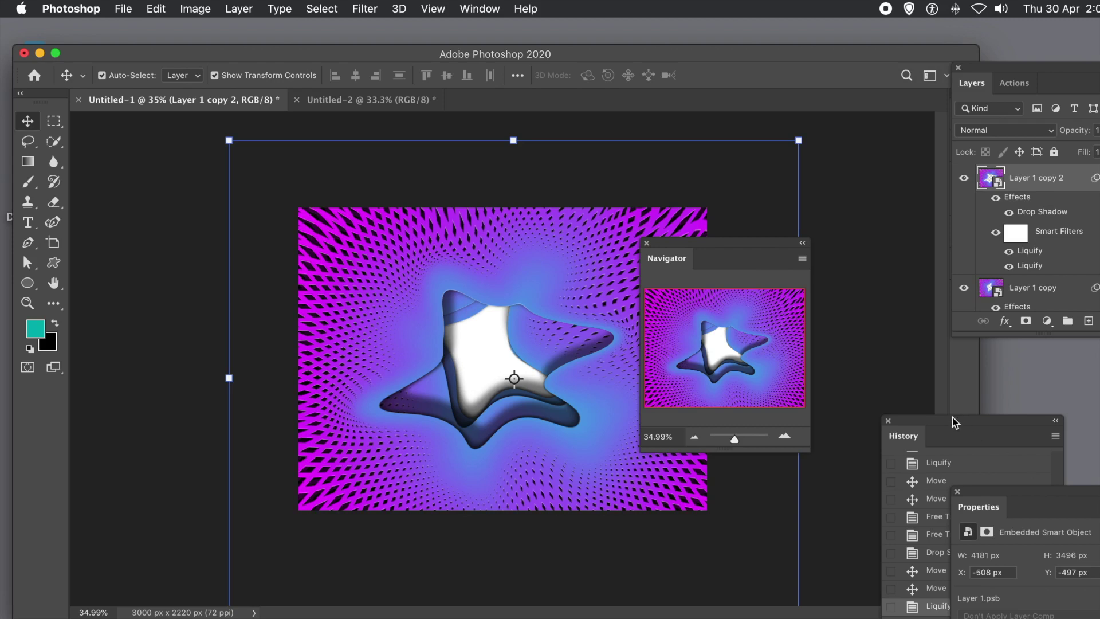
Flatten the layered design into a single Background layer
drag(954, 423, 918, 329)
click(245, 8)
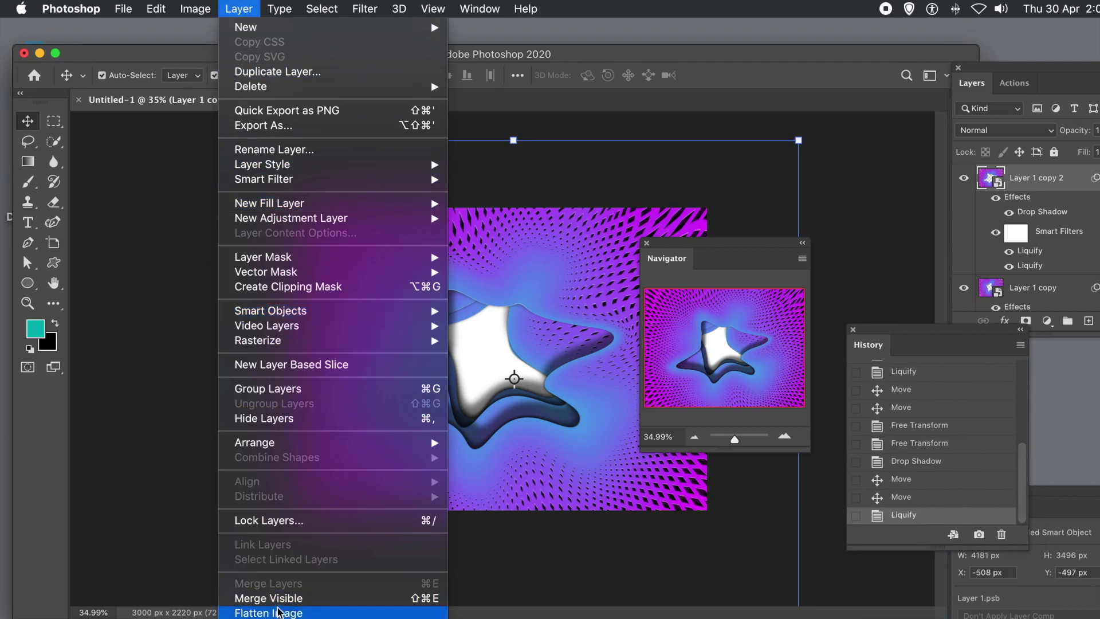
click(279, 614)
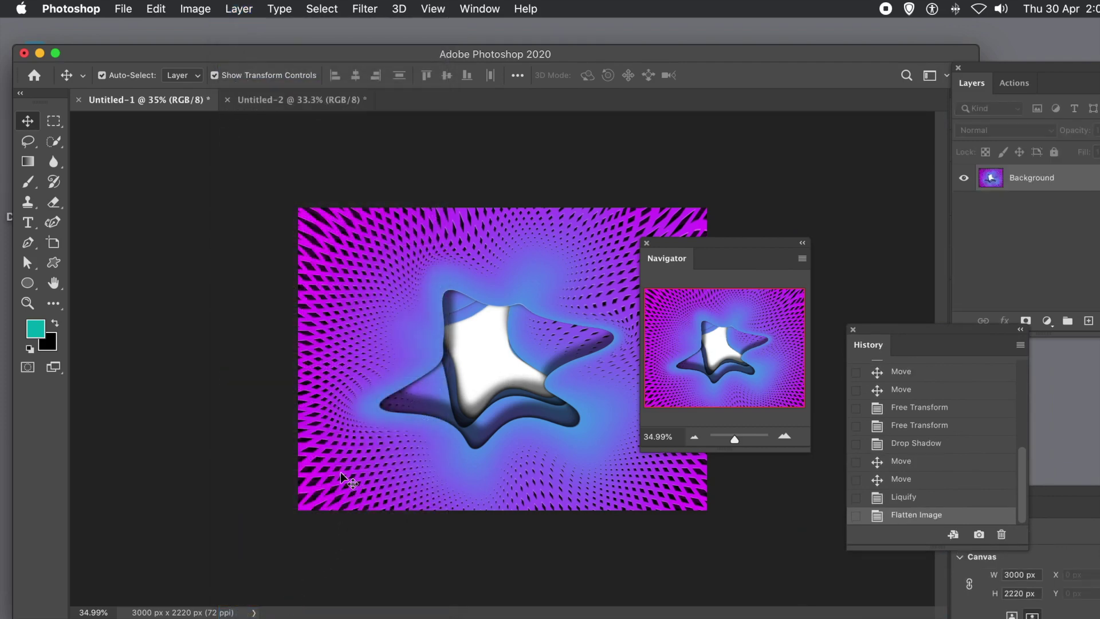
Revert the document to the Ellipse Tool history state and fill the circular path with the pattern using Place Along Path, scale 1.25, spacing -887 pixels
drag(1023, 463, 1022, 378)
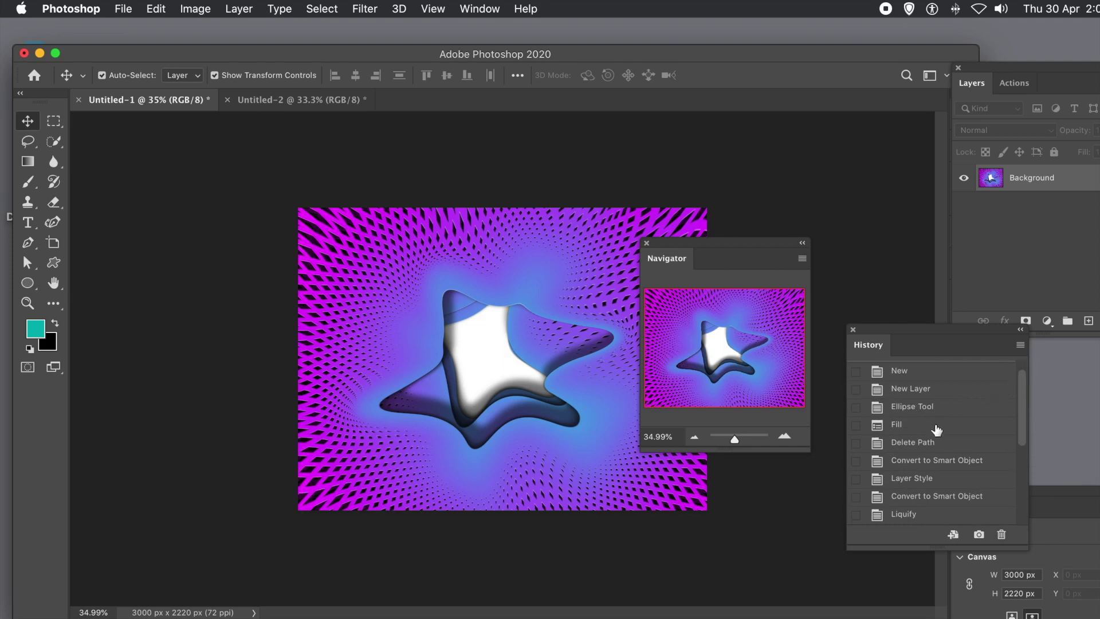
click(904, 408)
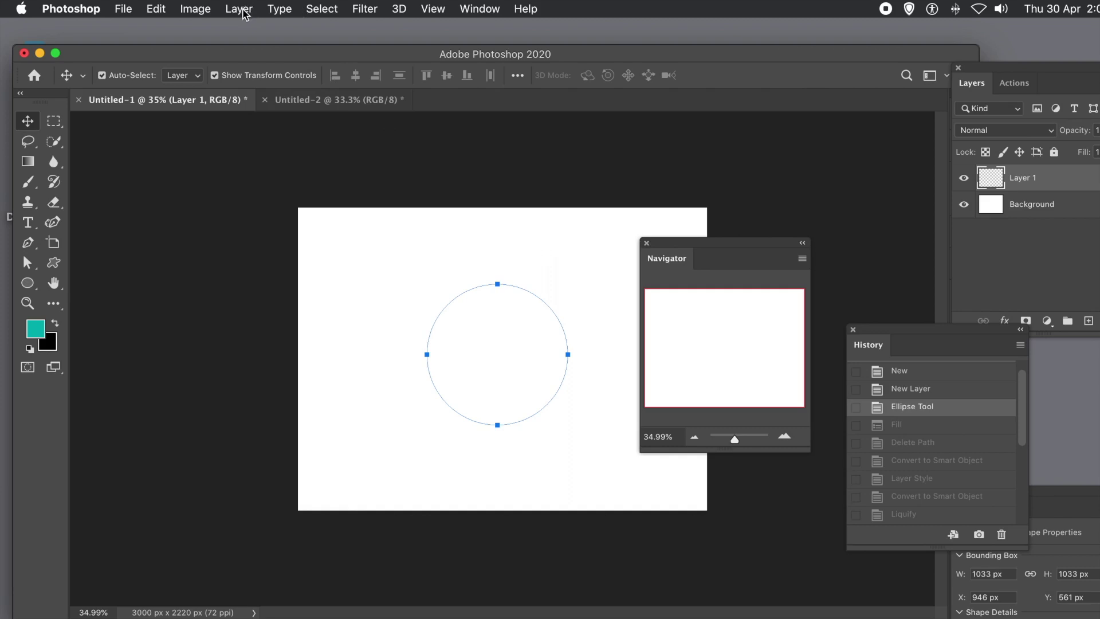
click(157, 9)
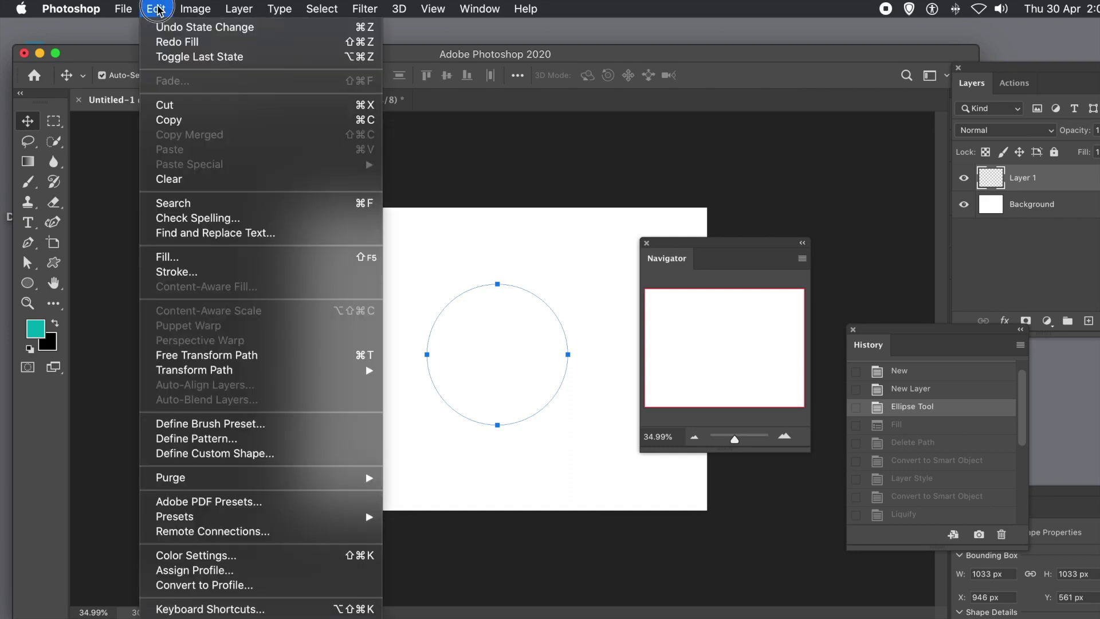
click(179, 262)
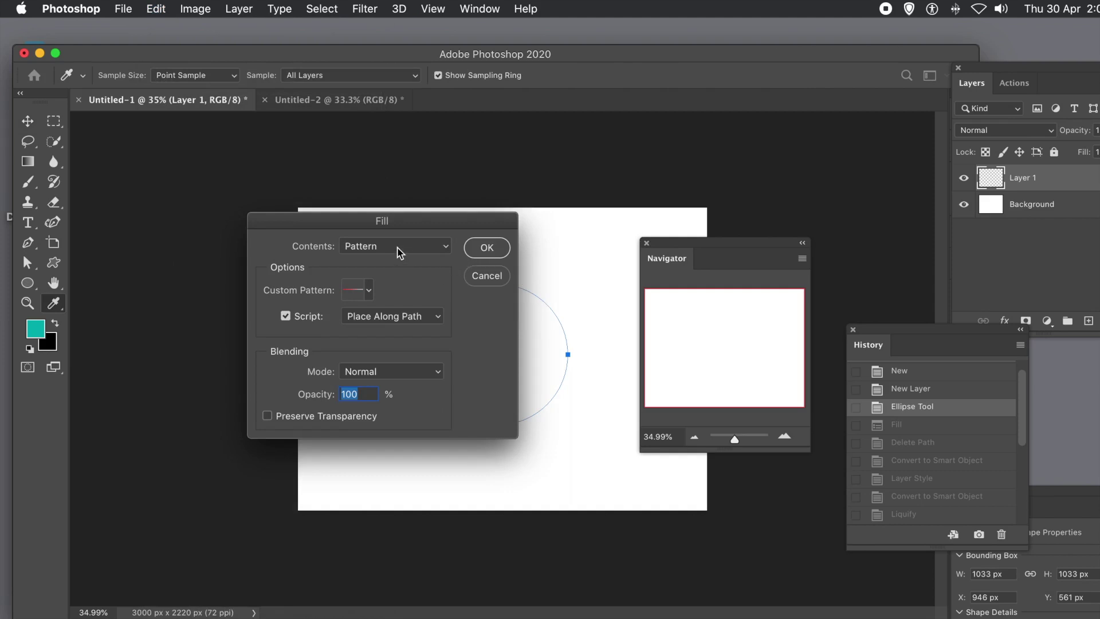
click(488, 249)
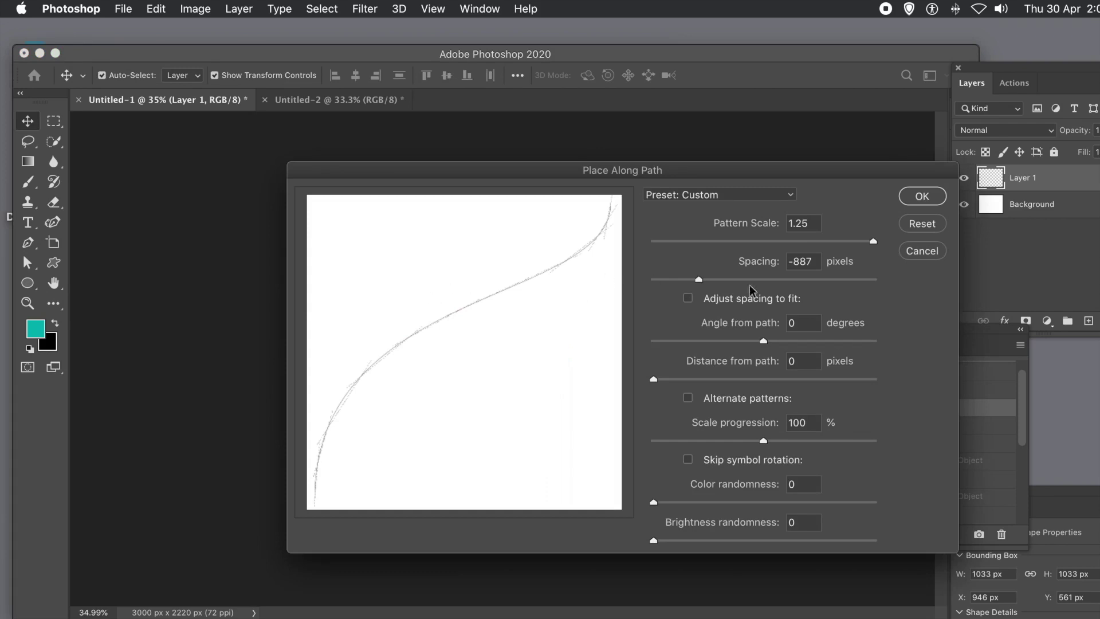
click(916, 198)
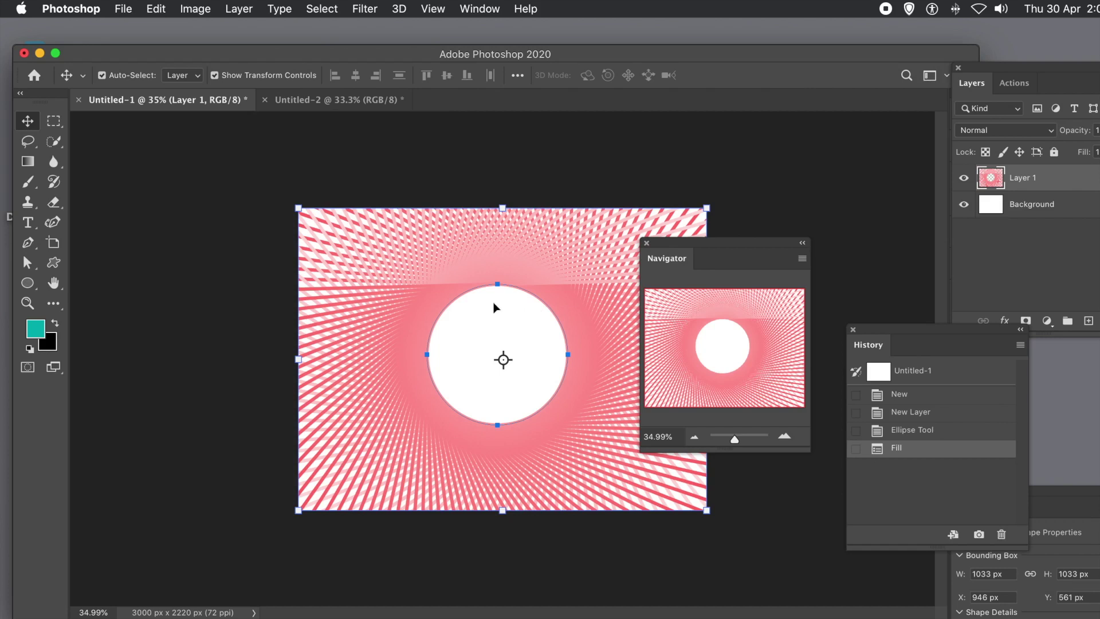
drag(681, 245, 769, 229)
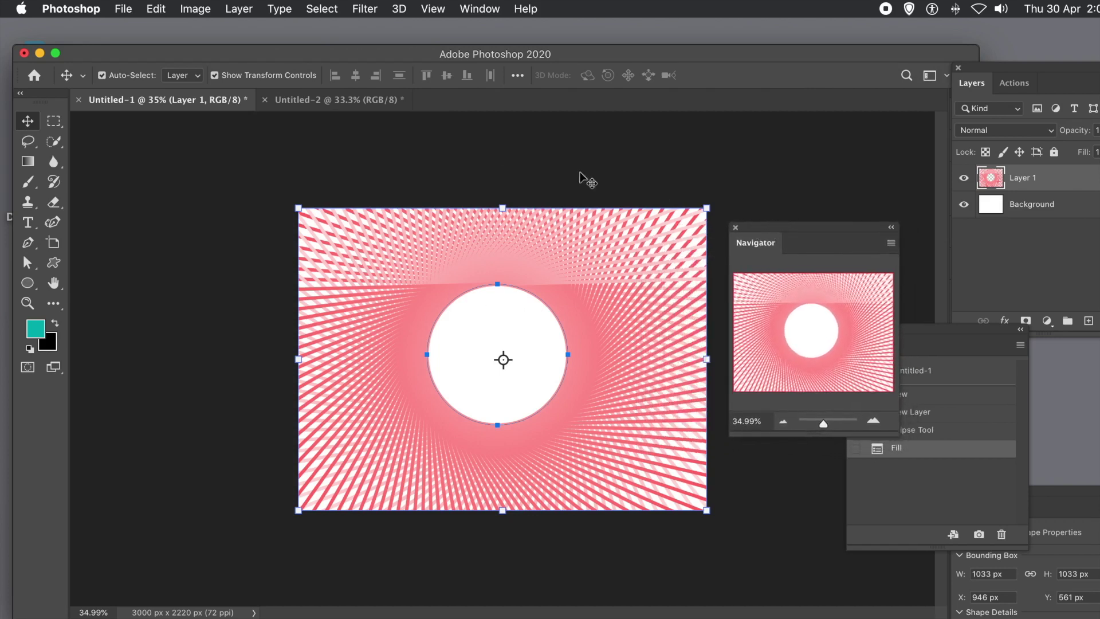
Convert Layer 1 with the circular mesh to a smart object
click(235, 9)
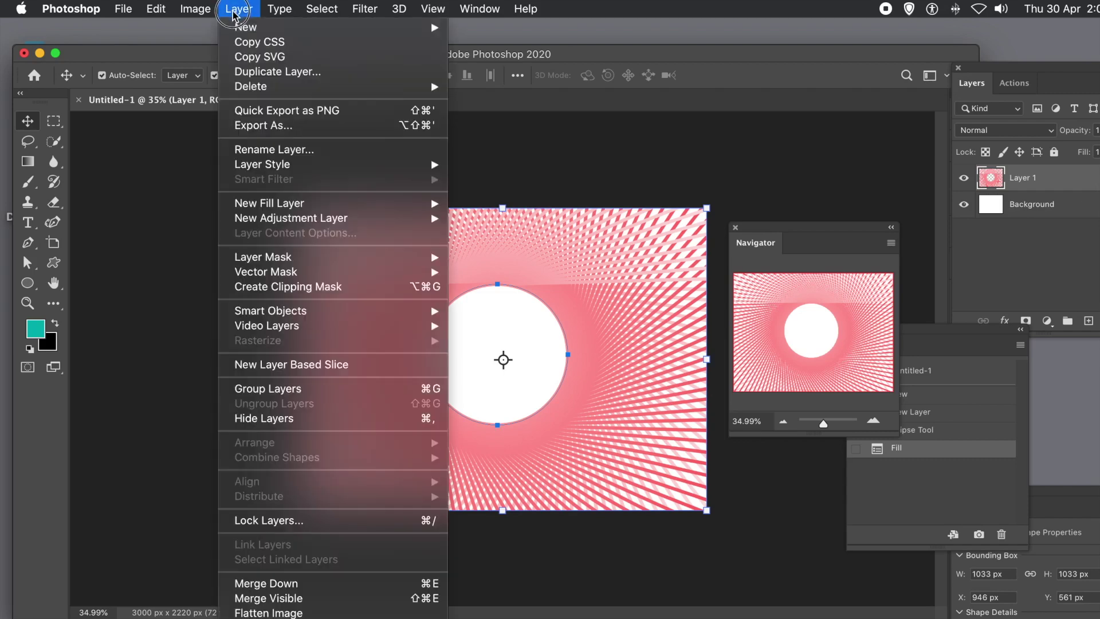
mouse_move(241, 168)
mouse_move(258, 316)
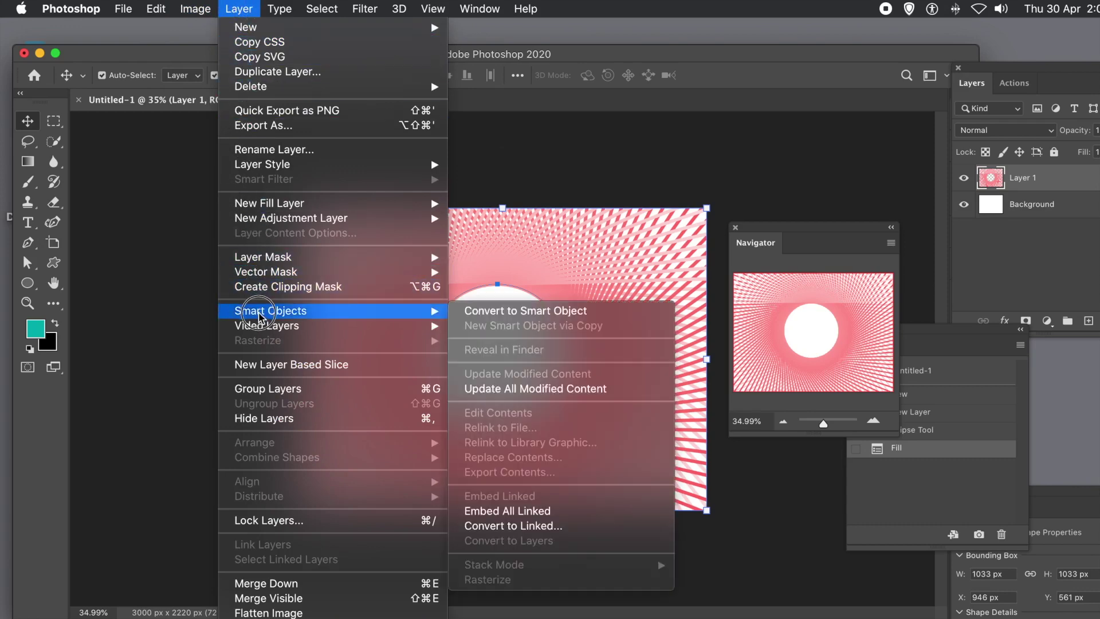
click(498, 317)
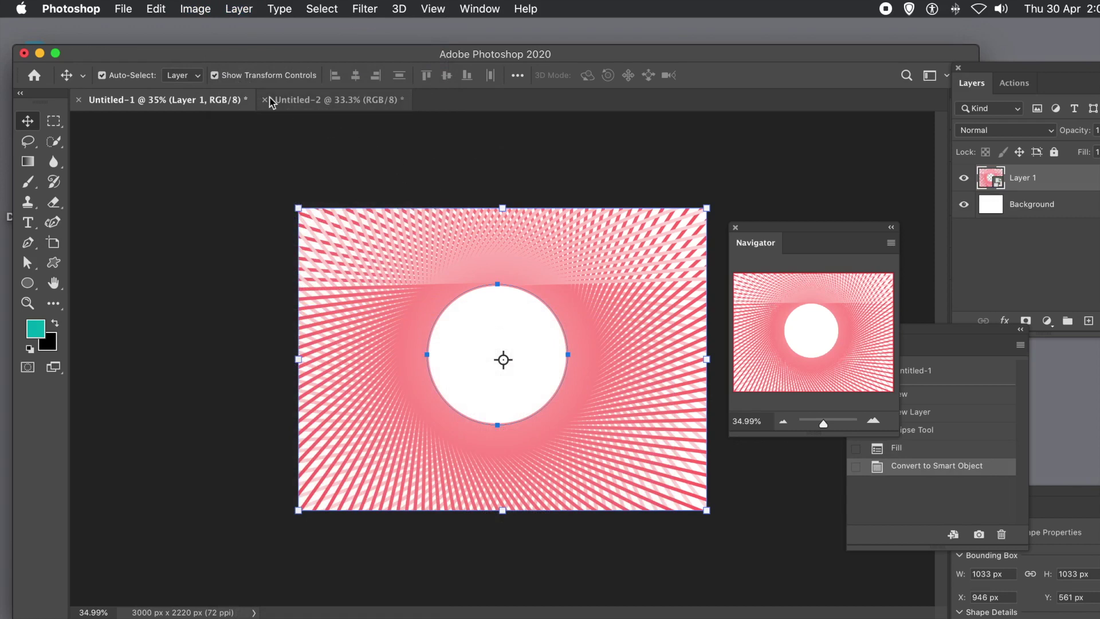
Add a 5 px black outside stroke and a drop shadow to Layer 1's layer style
click(239, 9)
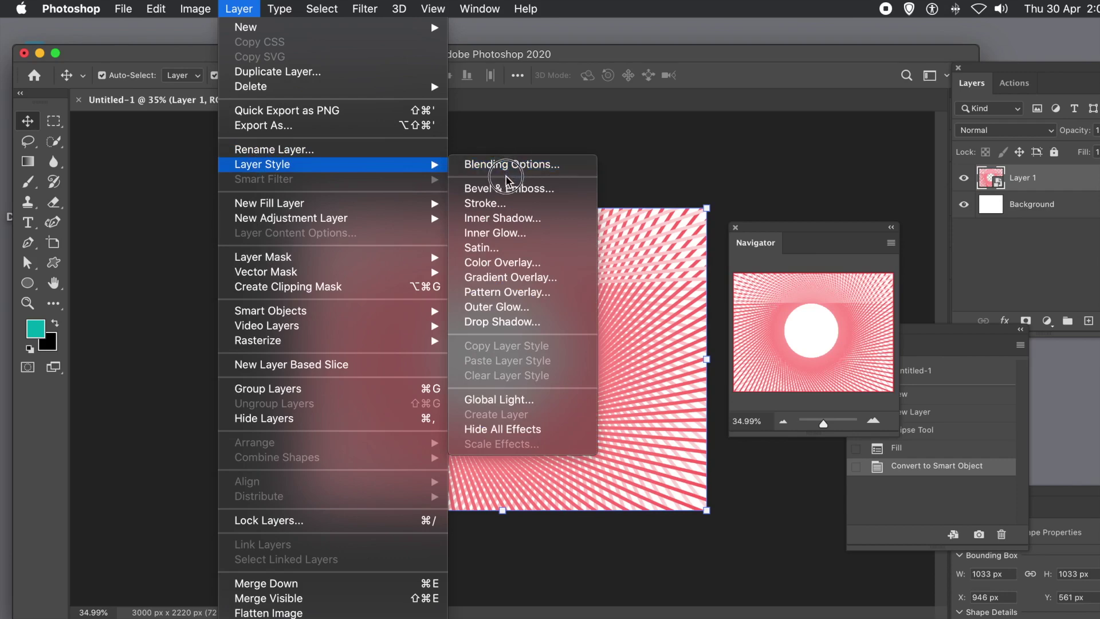
click(503, 206)
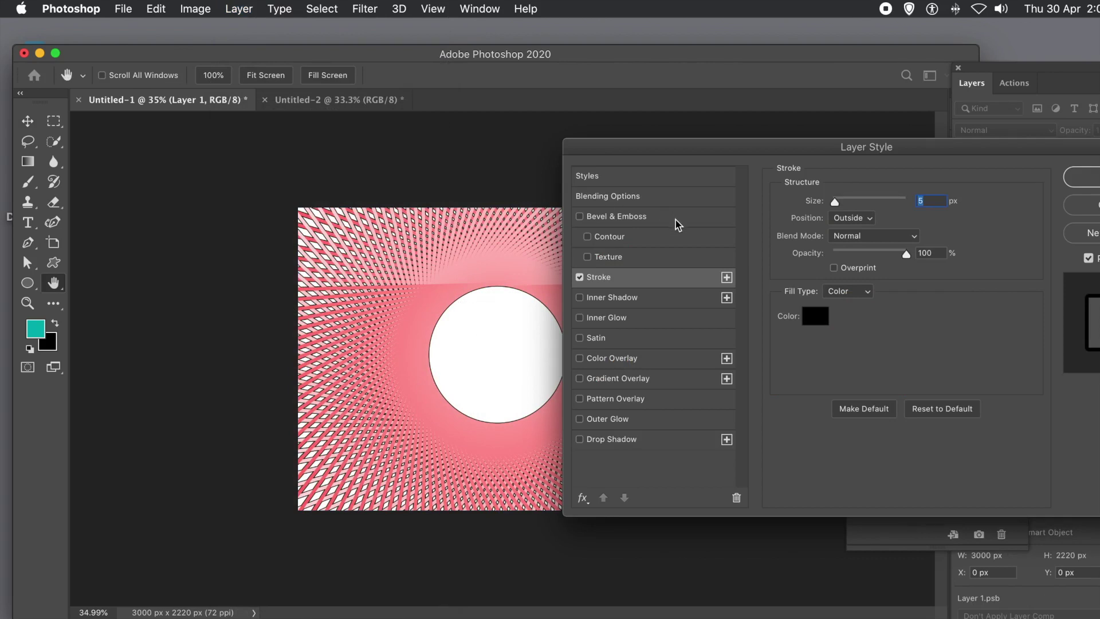
drag(663, 152, 570, 152)
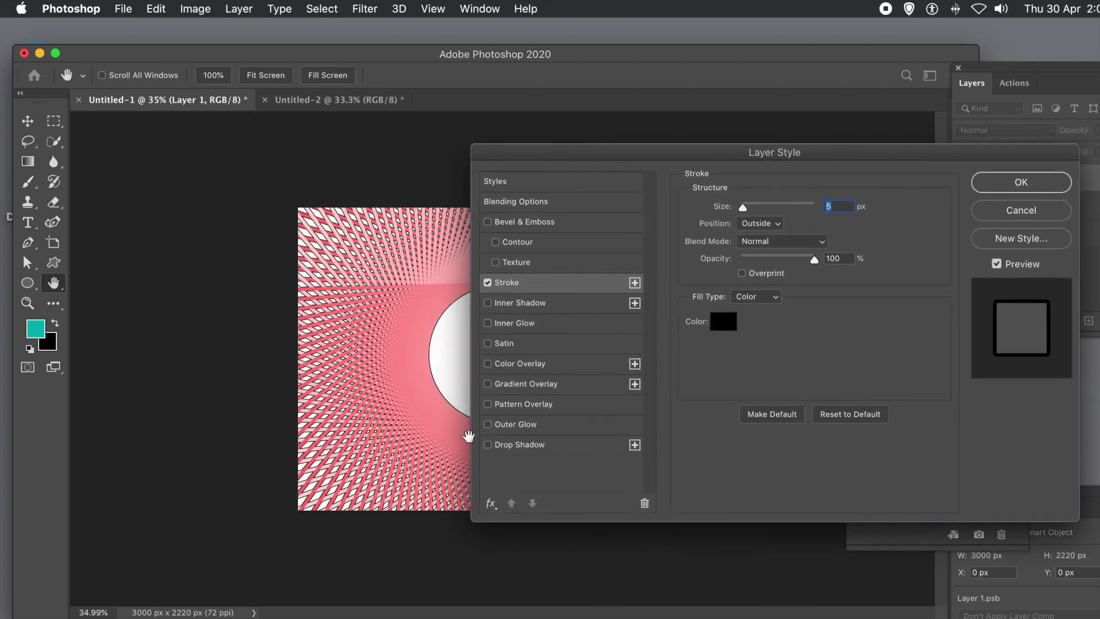
click(488, 446)
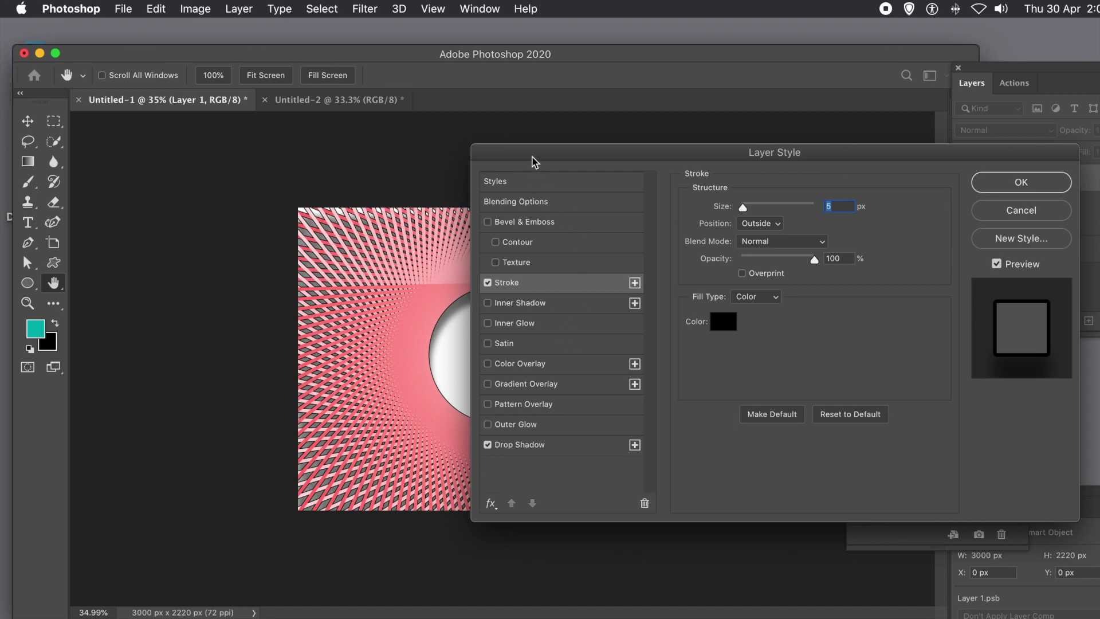
drag(530, 152, 642, 176)
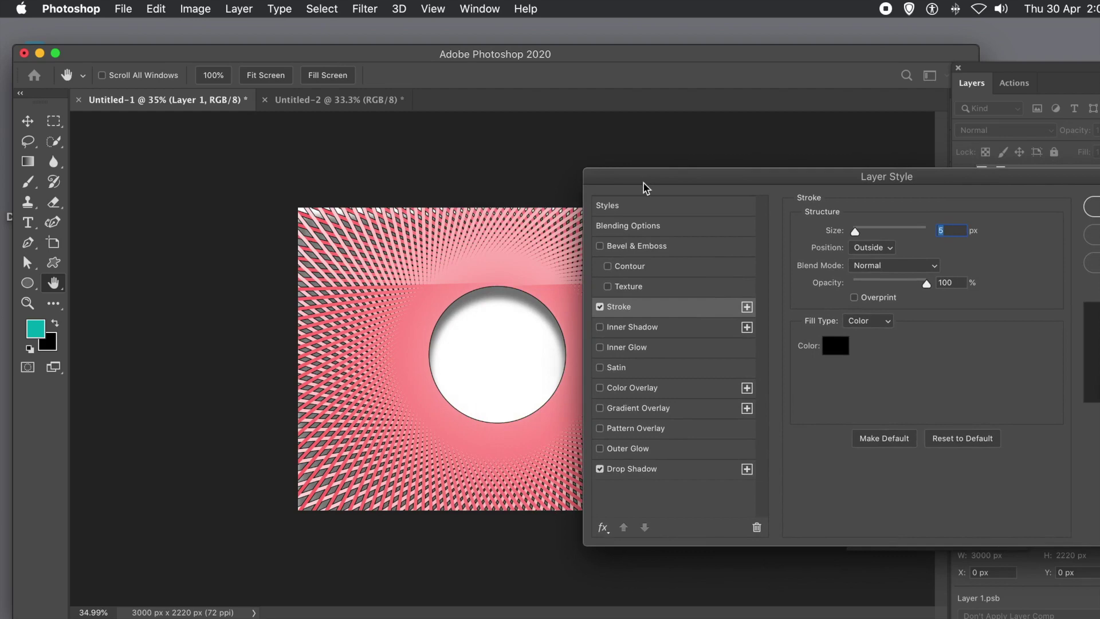
Add a yellow color overlay in Normal mode at 100% opacity to Layer 1, and apply the layer style
click(632, 390)
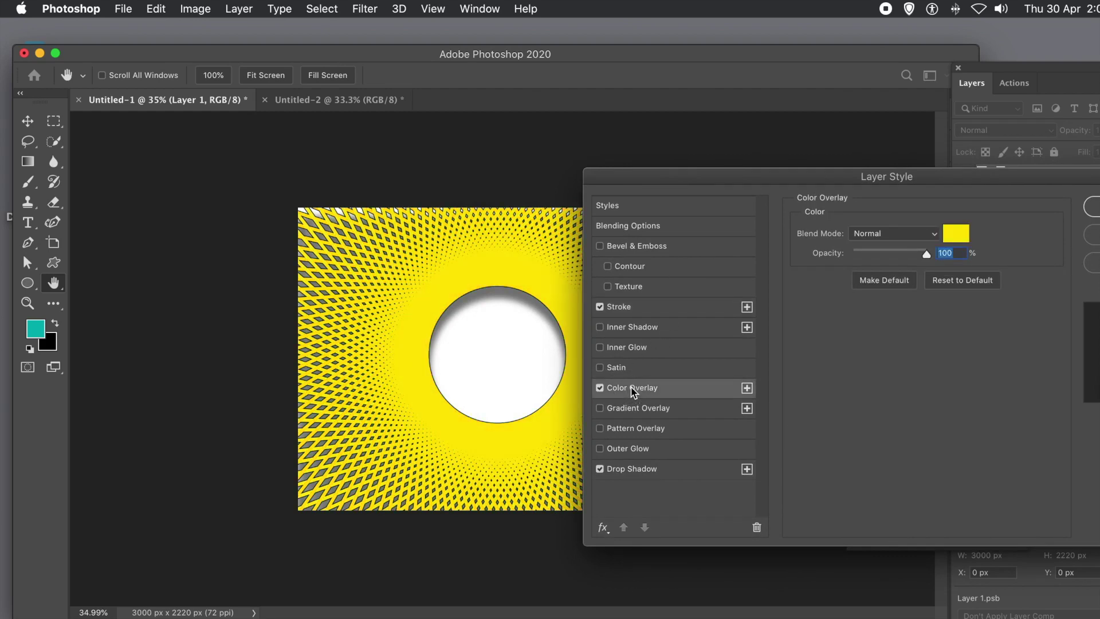
drag(647, 181, 514, 155)
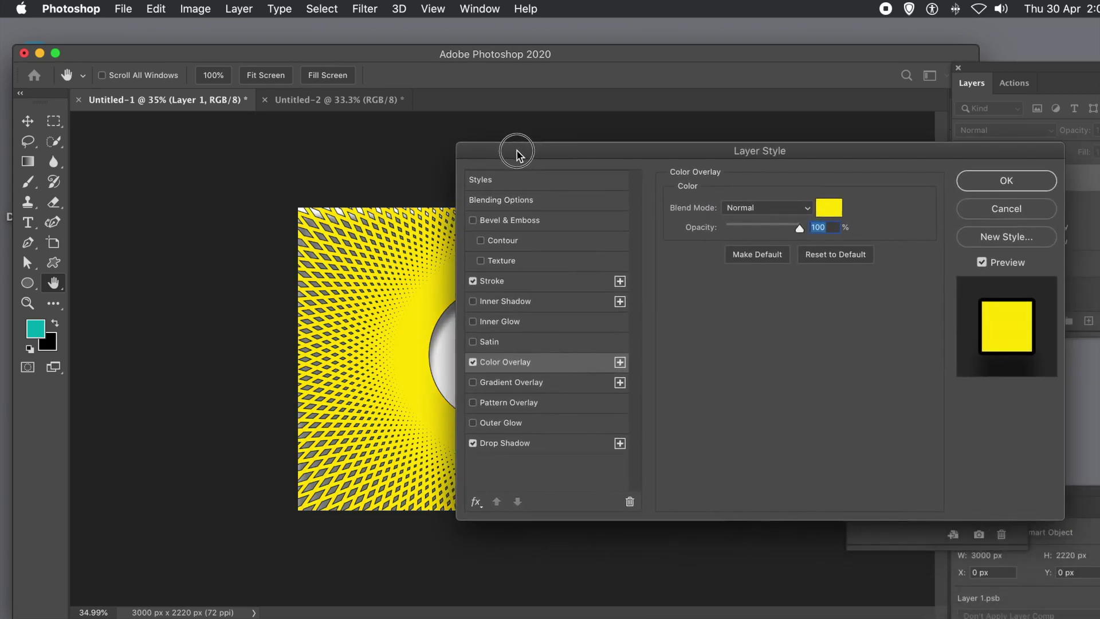
click(997, 182)
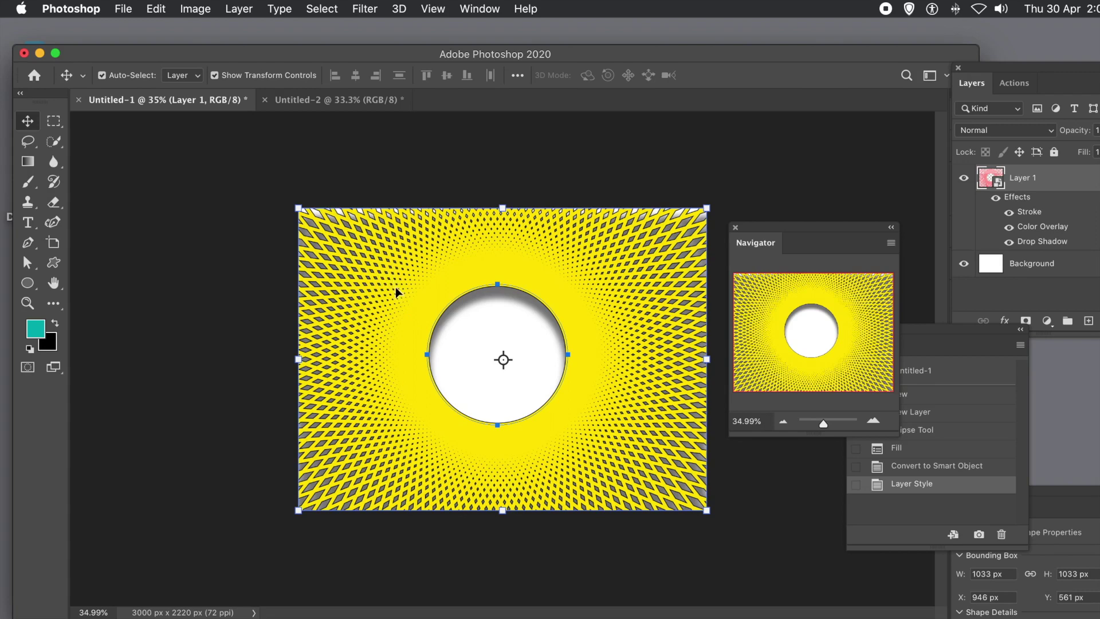
Duplicate Layer 1 slightly up and to the left, and scale the copy up to about 3598 by 2644 px
drag(397, 276, 356, 239)
key(Escape)
drag(560, 439, 530, 427)
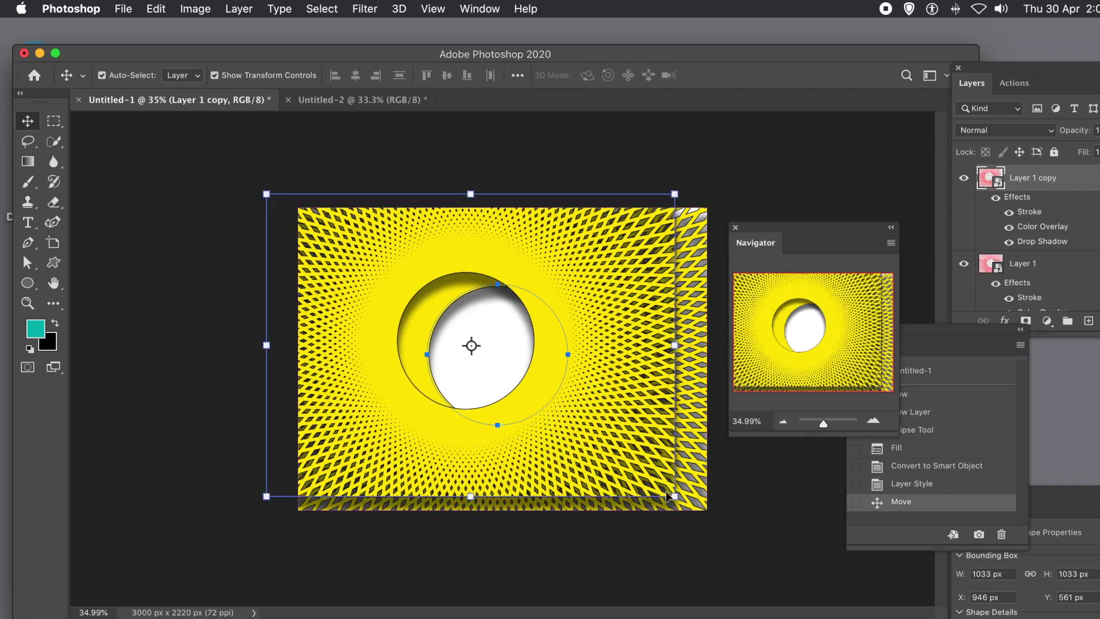
drag(675, 496, 756, 553)
key(Return)
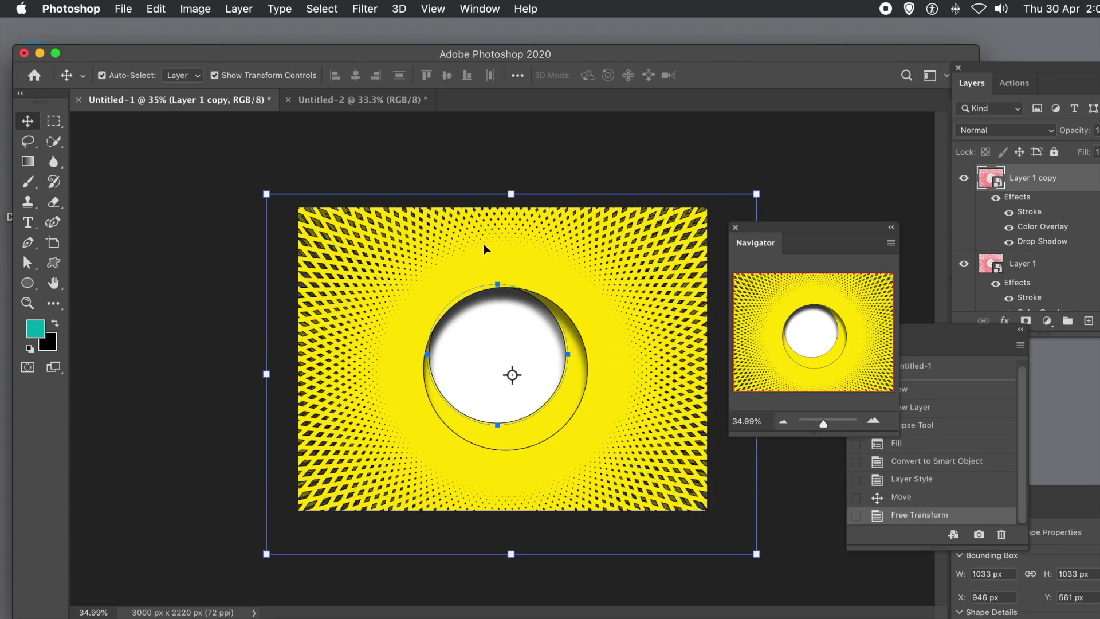
Change the color overlay of Layer 1 copy to red ff3600
click(241, 11)
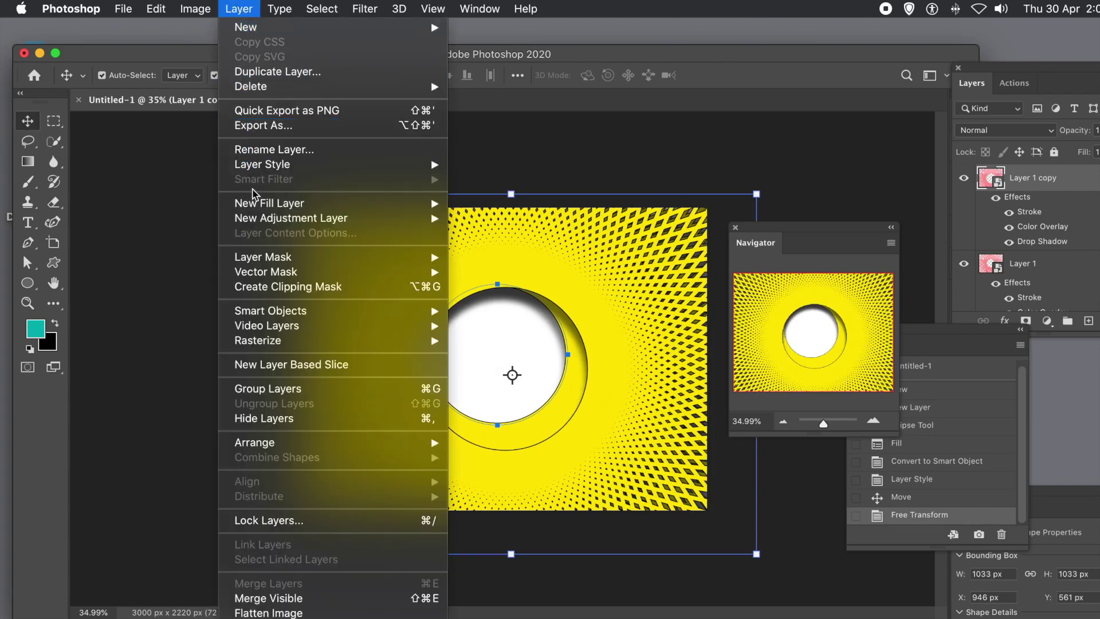
mouse_move(423, 169)
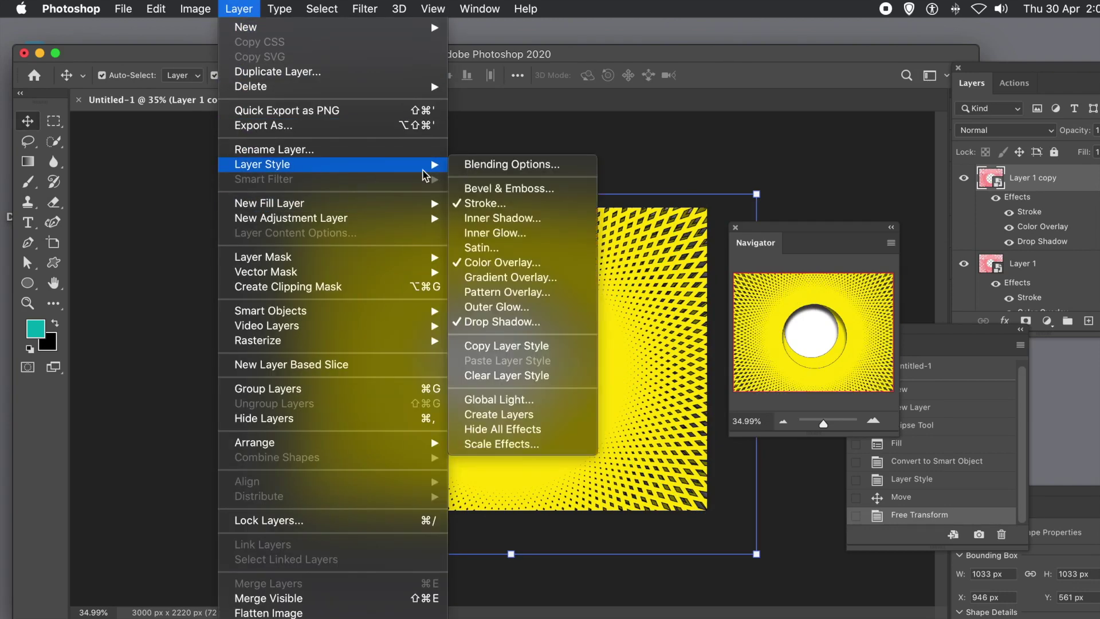
click(486, 263)
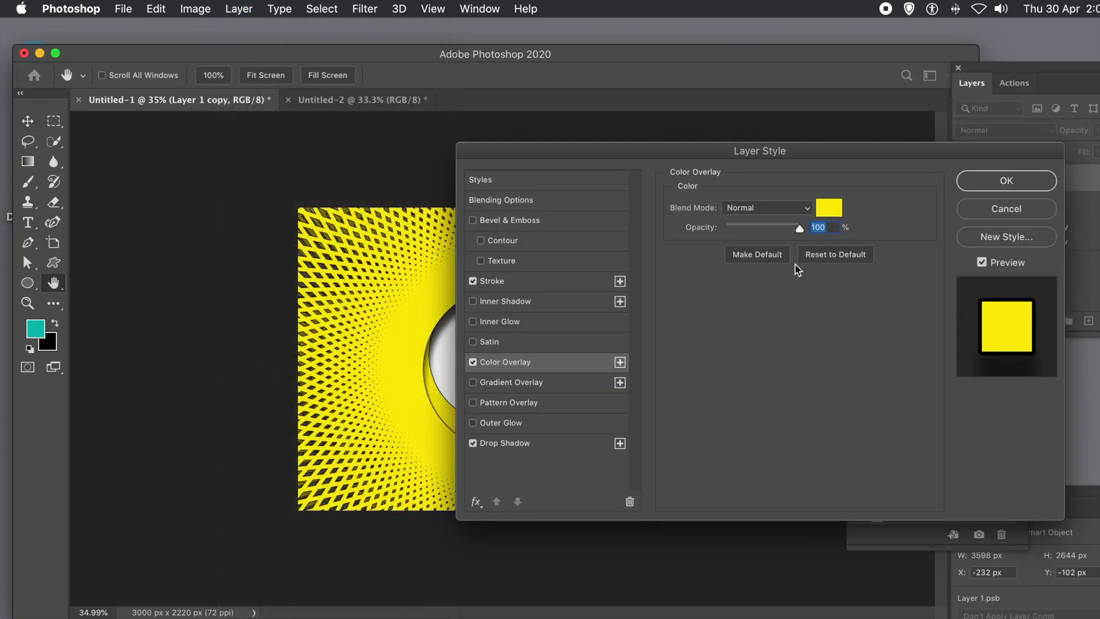
click(830, 210)
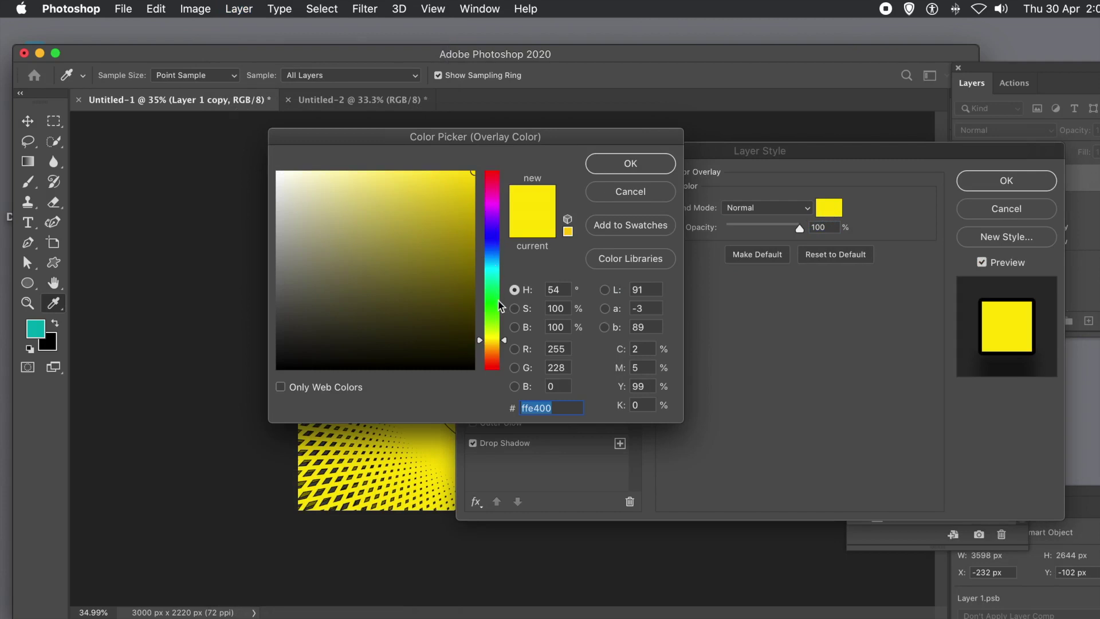
click(492, 363)
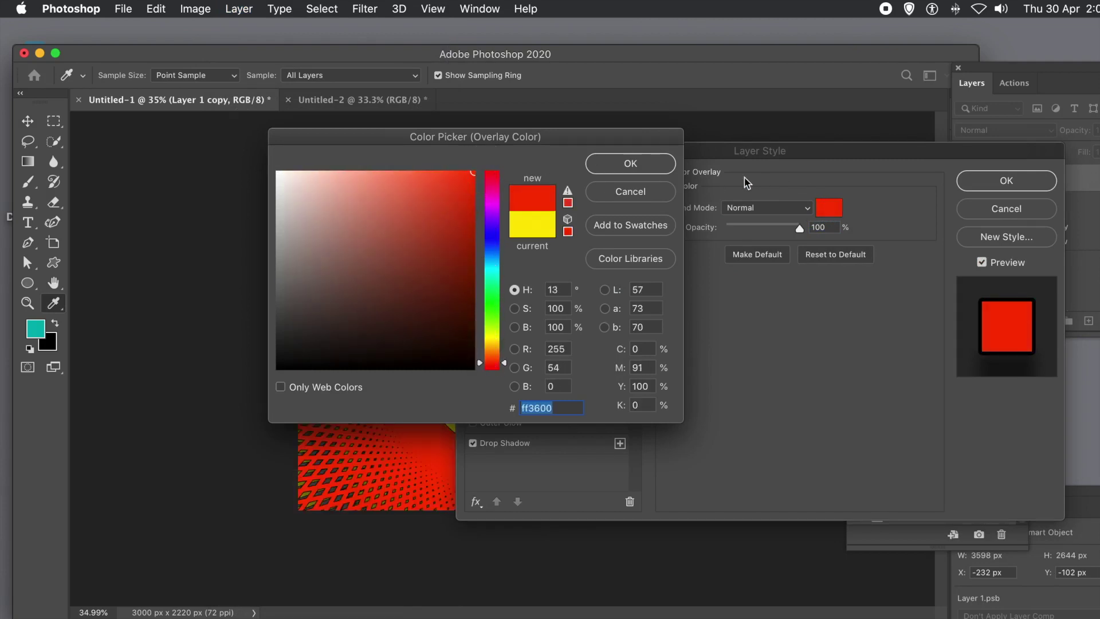
click(632, 165)
click(1007, 181)
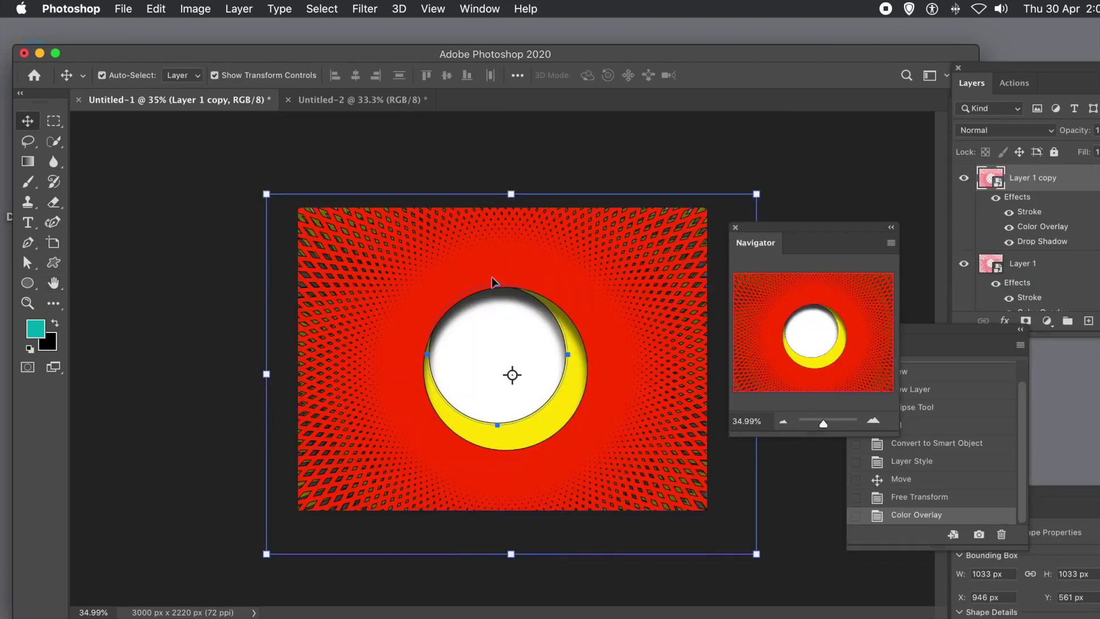
Move Layer 1 copy slightly up and to the left, and convert it to a smart object
mouse_move(455, 275)
mouse_down()
mouse_move(429, 266)
mouse_move(434, 256)
mouse_move(437, 272)
mouse_up()
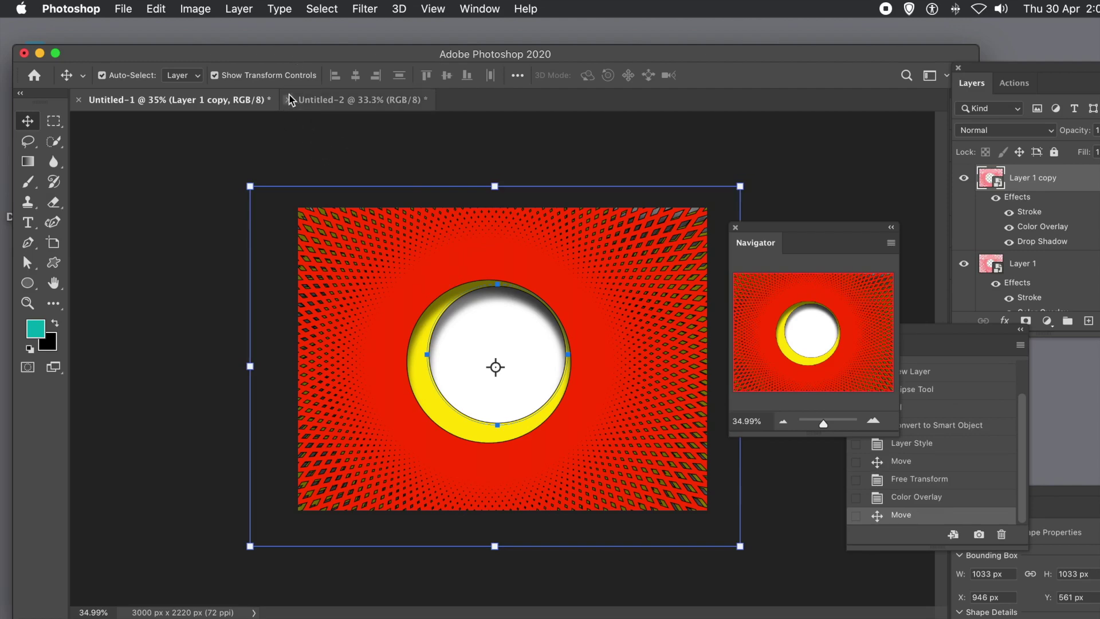
click(158, 8)
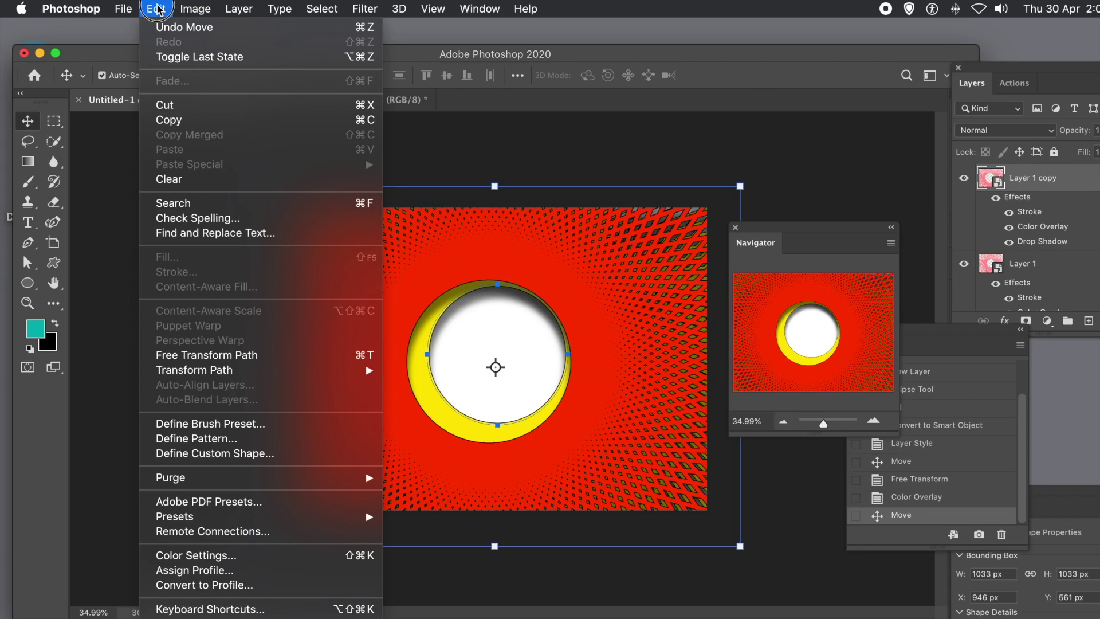
mouse_move(238, 8)
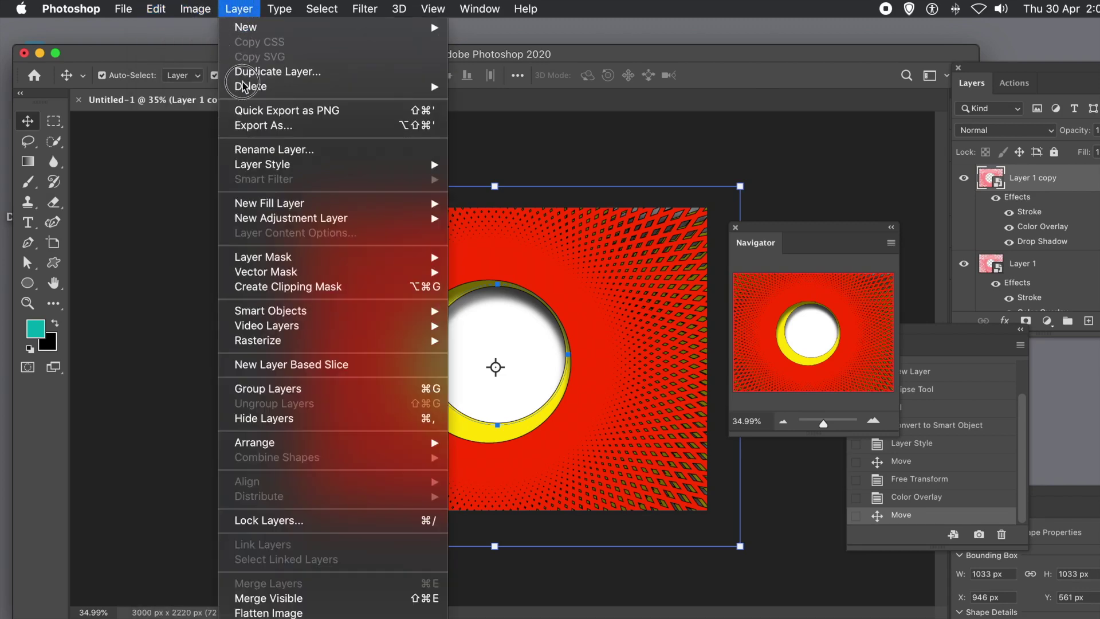
mouse_move(290, 314)
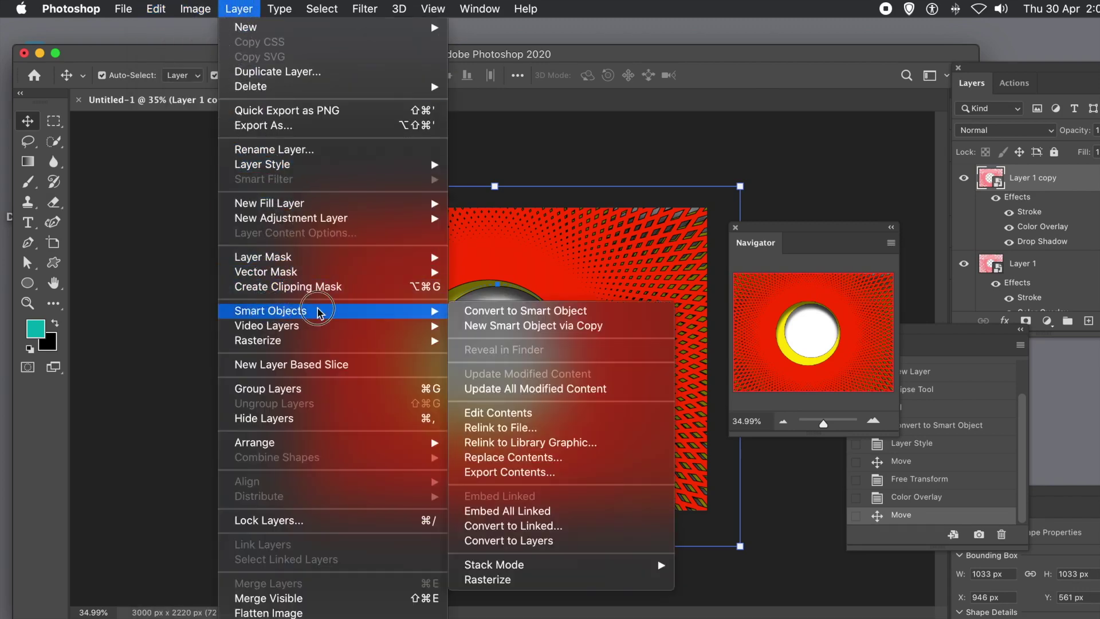
click(499, 310)
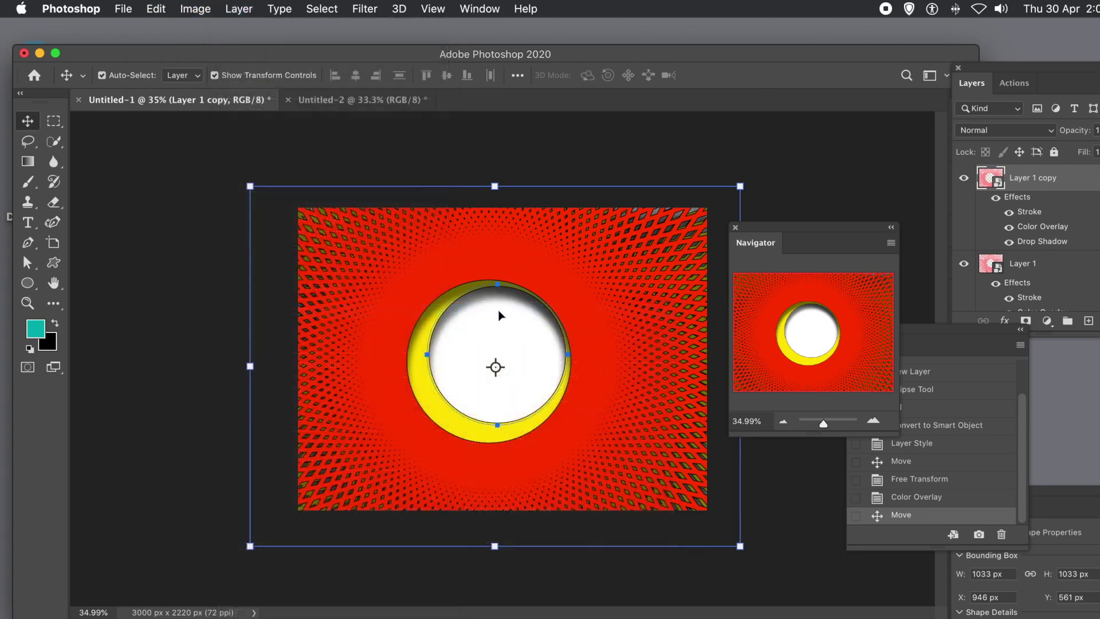
click(155, 9)
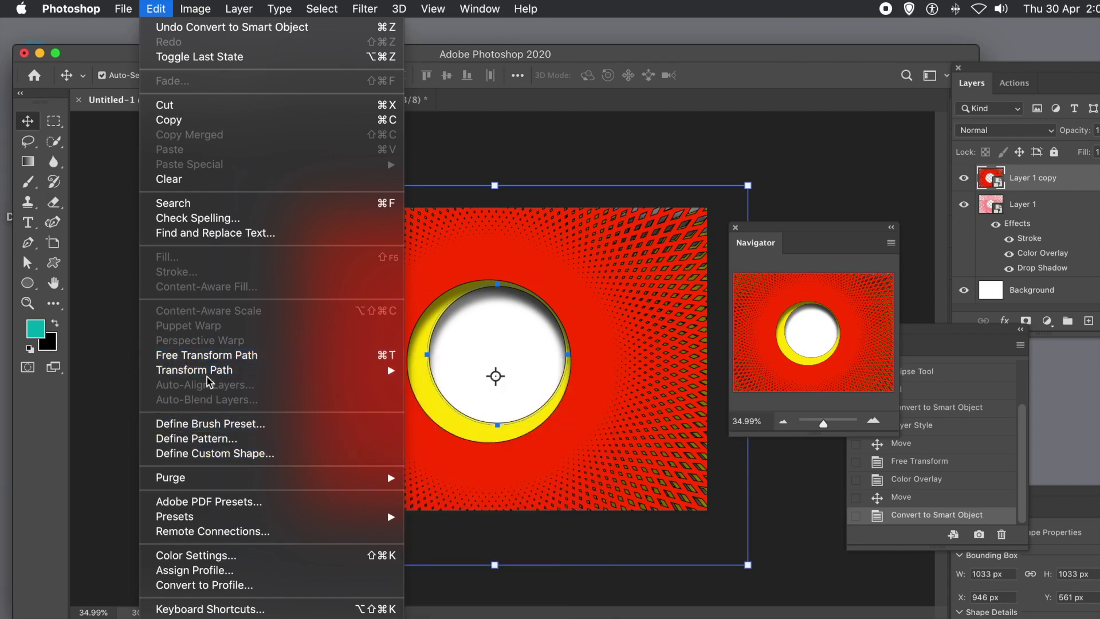
mouse_move(210, 378)
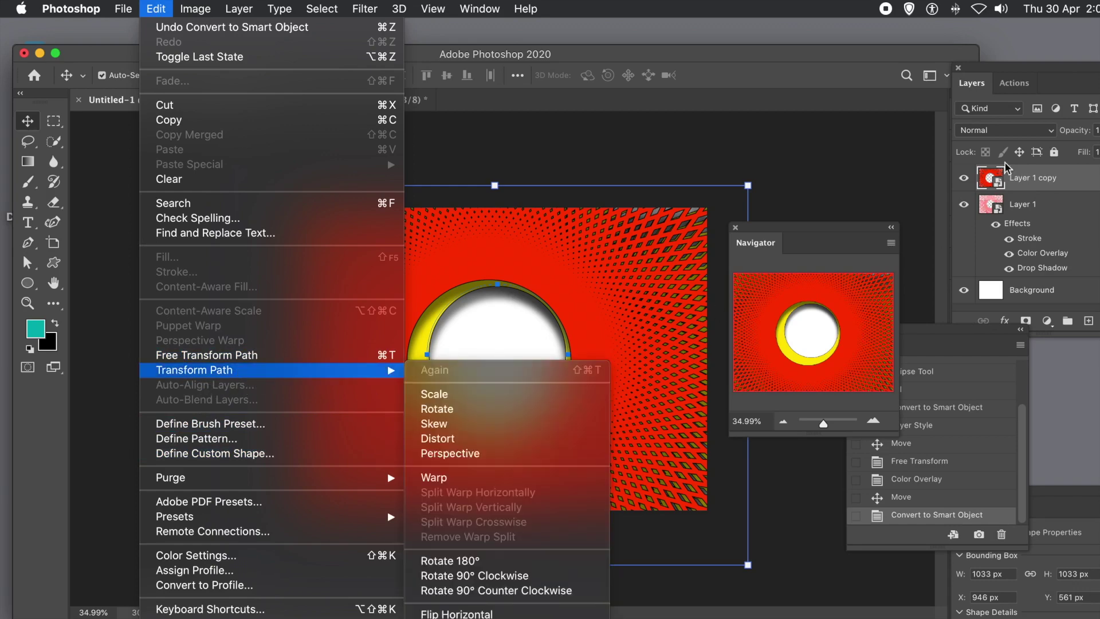
click(830, 175)
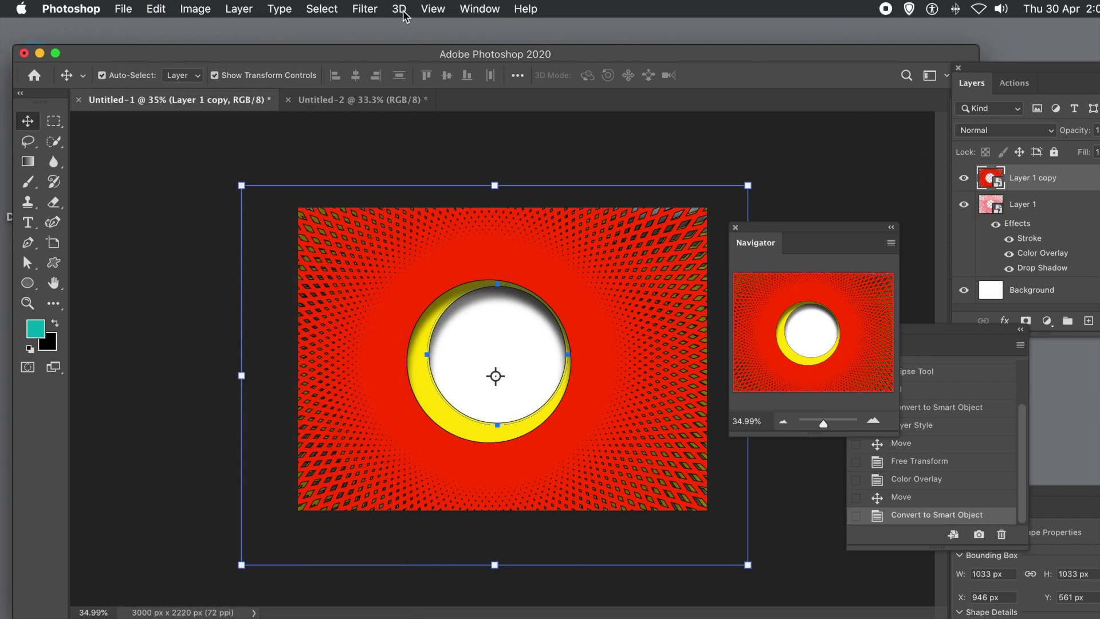
Display the document's paths and deselect the circular Work Path
click(481, 10)
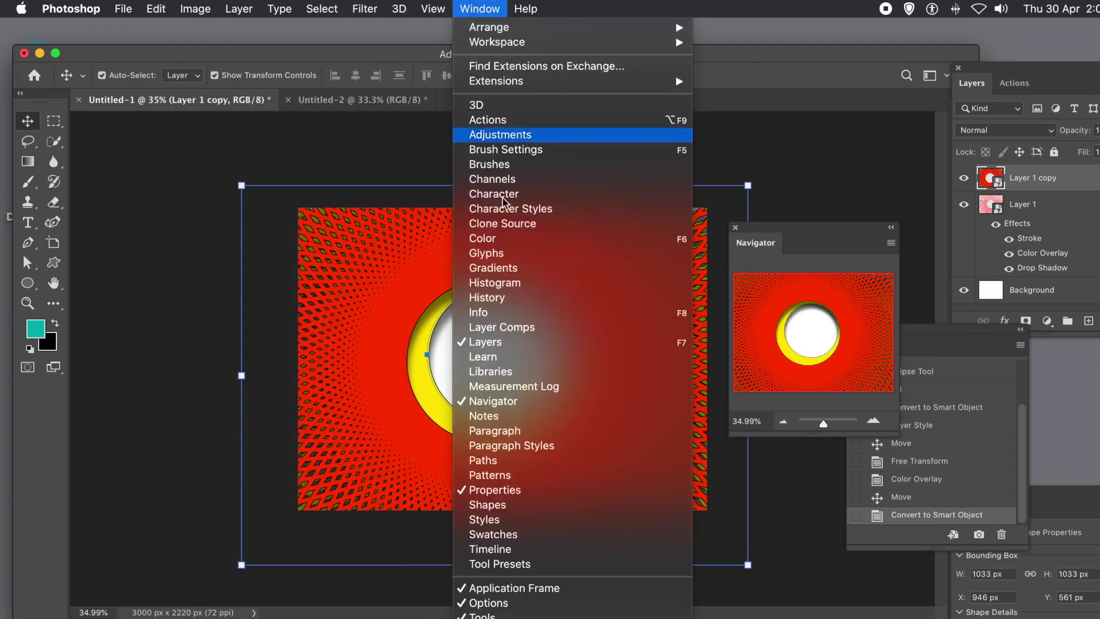
click(513, 463)
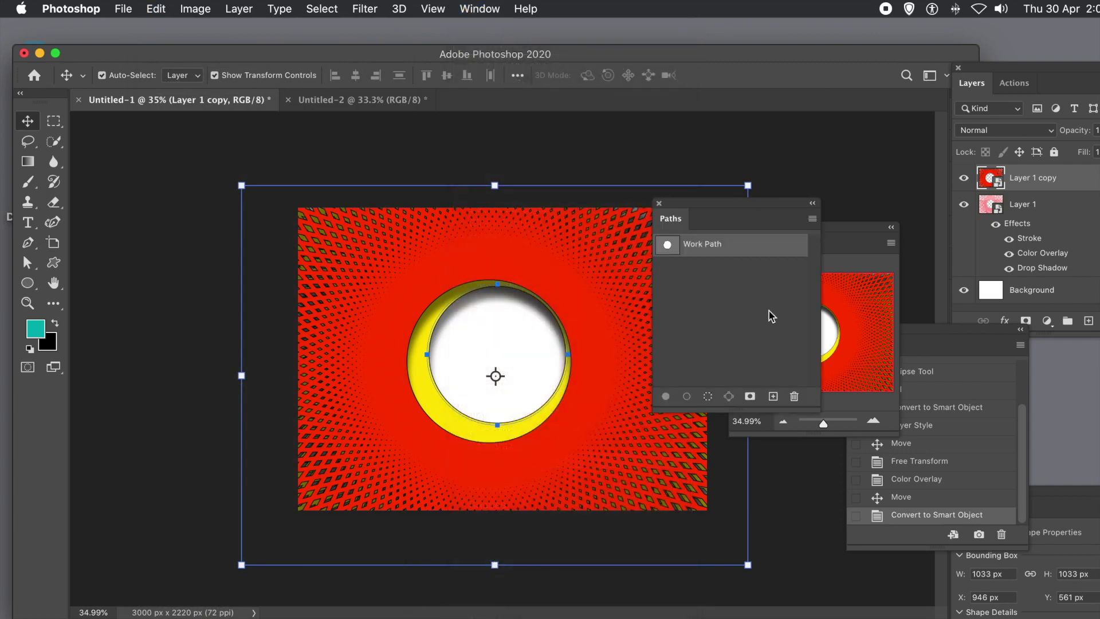
click(706, 267)
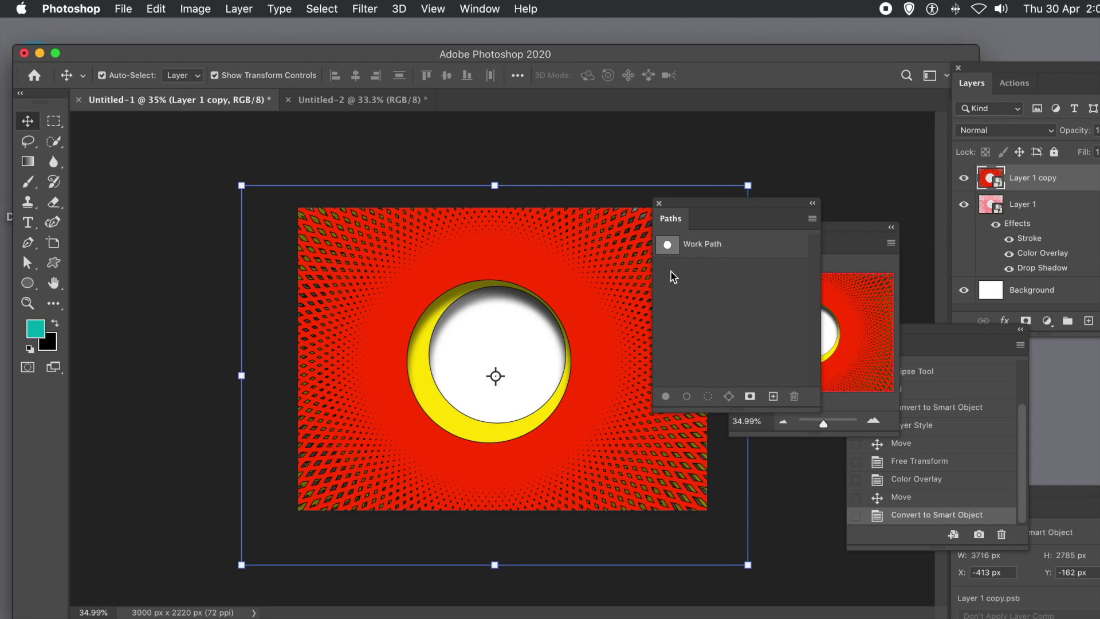
Distort Layer 1 copy by pulling its upper-left corner far outward, shift it down and to the right, and apply the transform
click(163, 8)
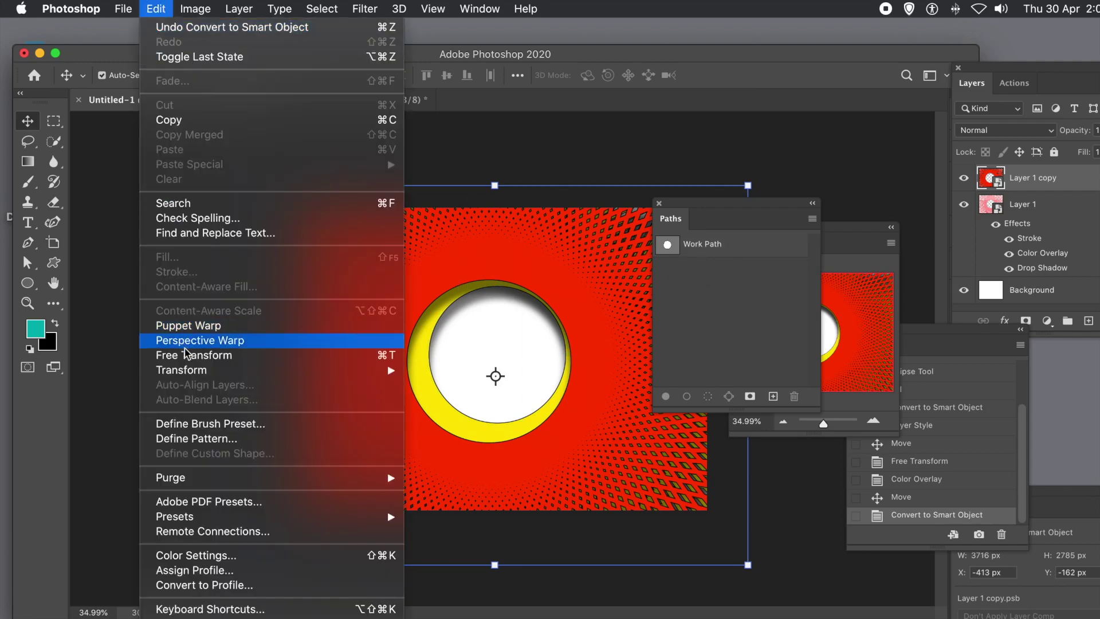
mouse_move(197, 380)
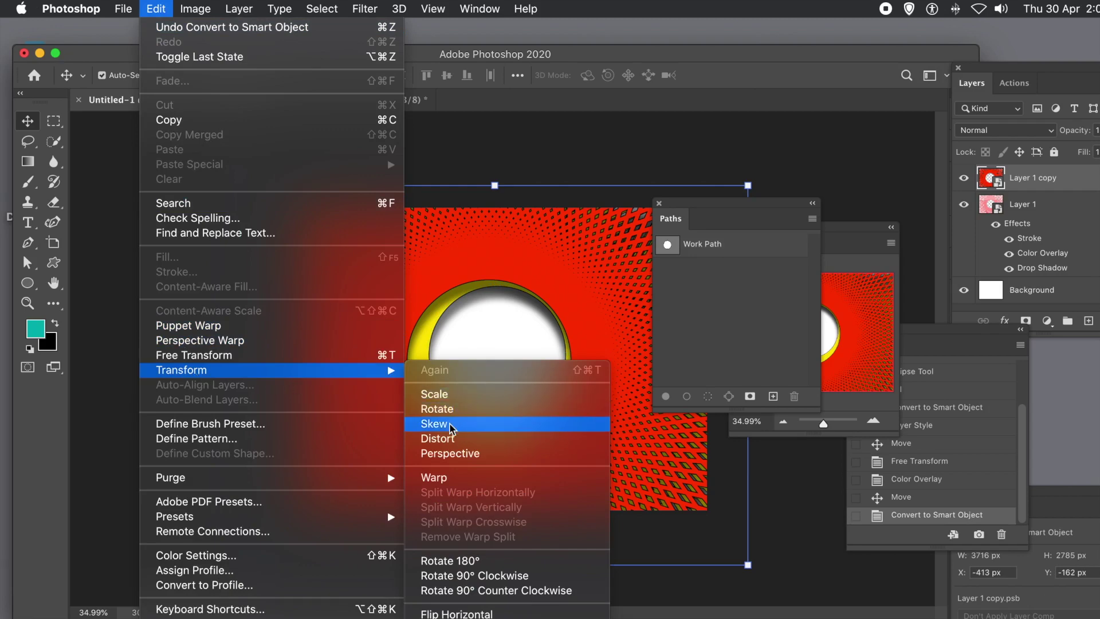
click(451, 440)
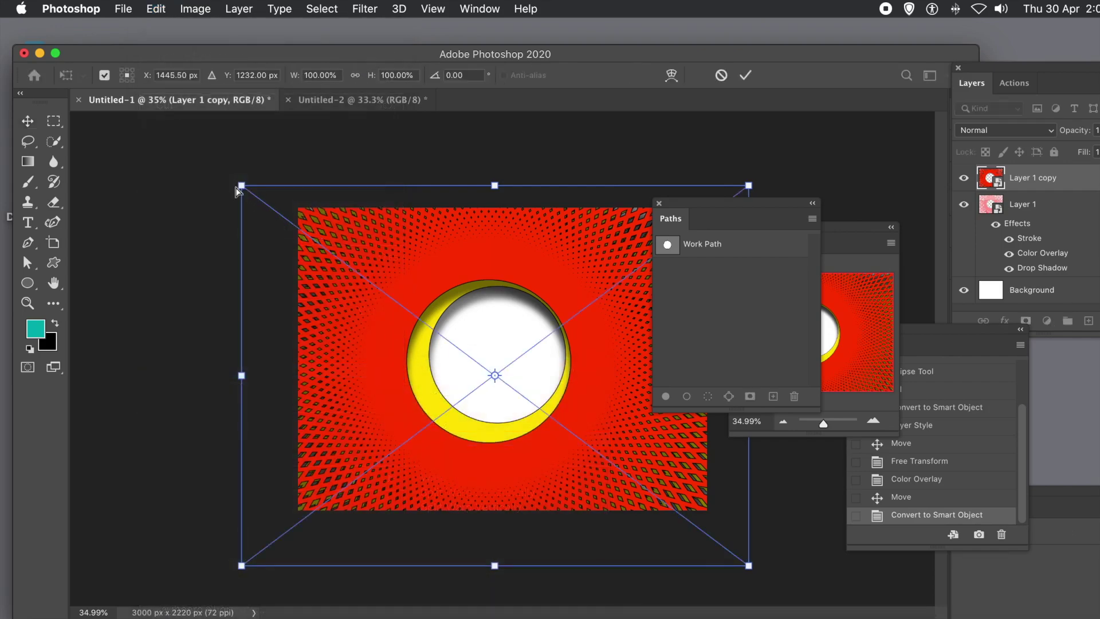
drag(242, 186, 27, 118)
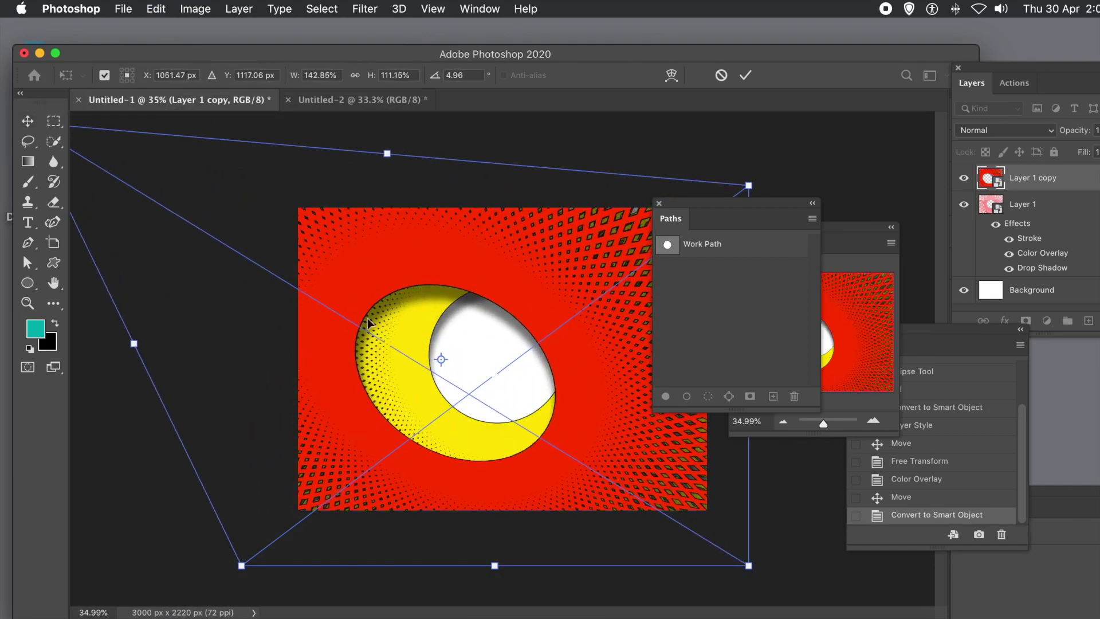
drag(356, 250, 431, 281)
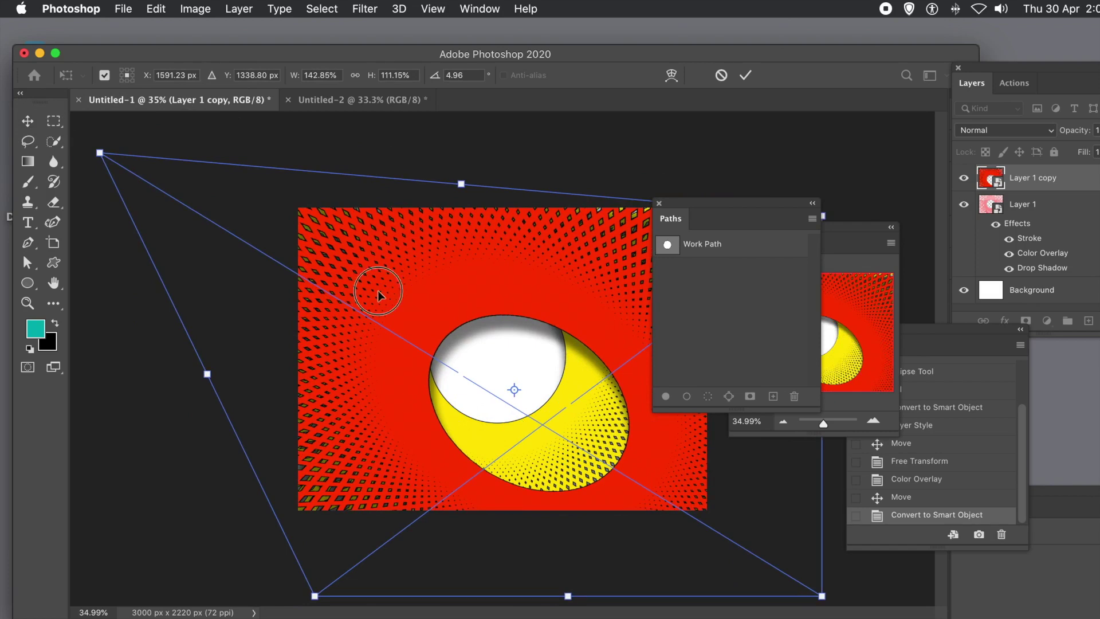
double_click(457, 315)
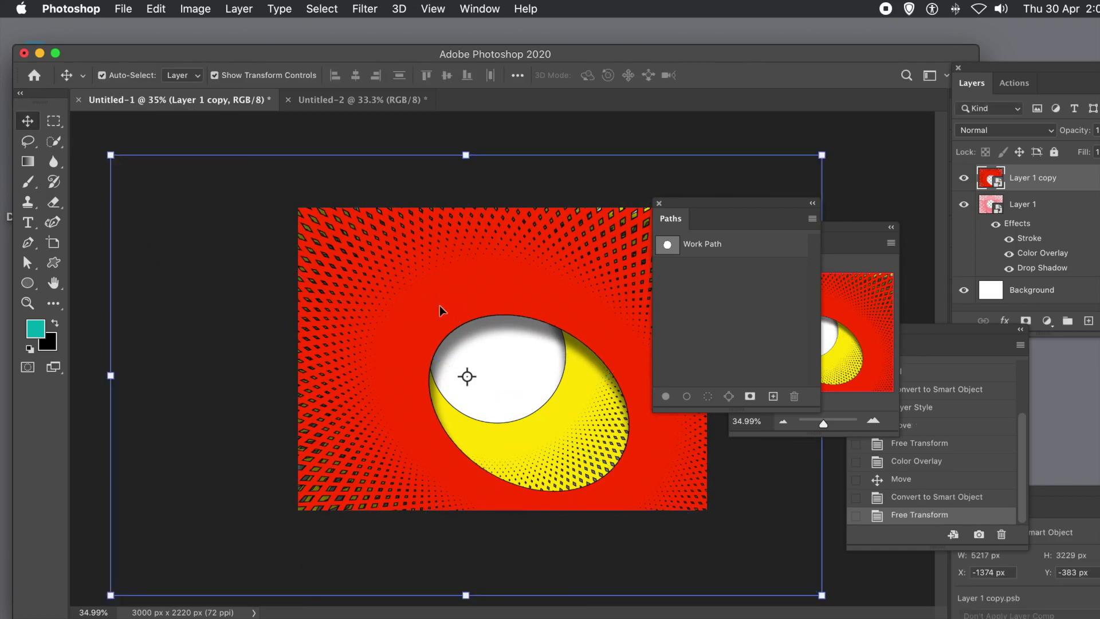